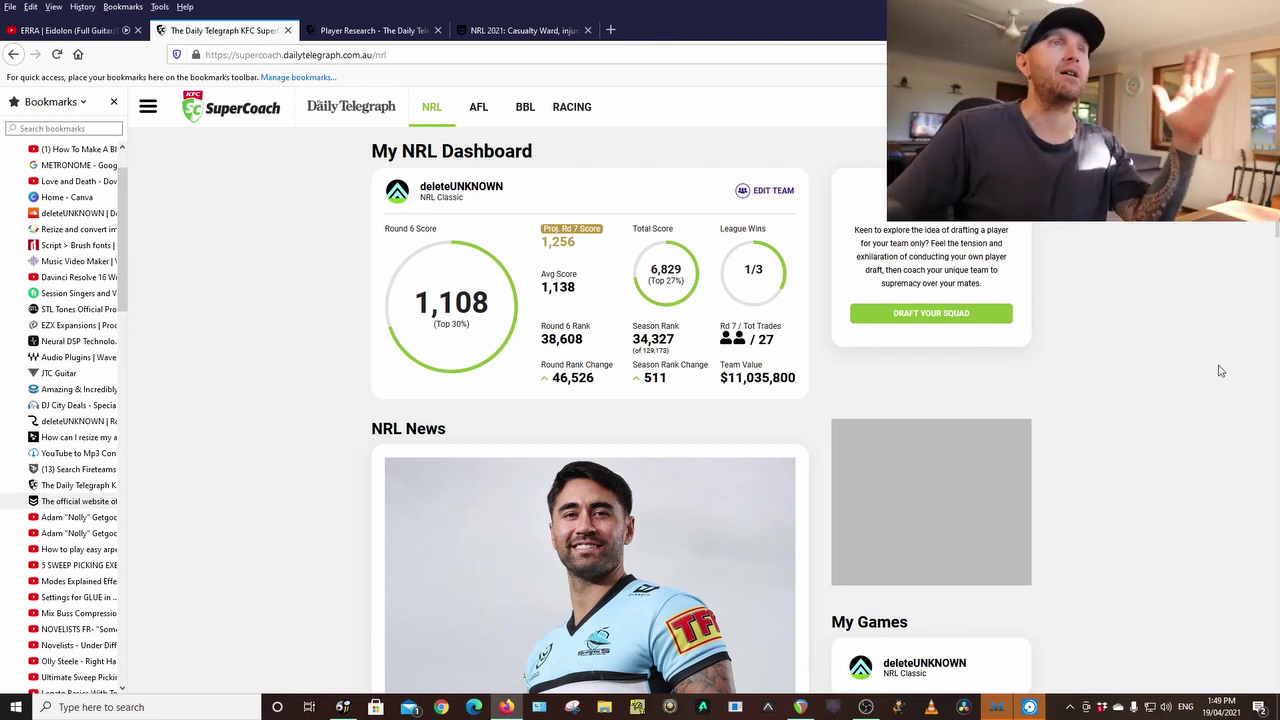
Open the NRL Classic team for editing and review front rower J. Paulo's season summary, opponent stats and upcoming match
{"action": "left_click", "coordinate": [758, 190]}
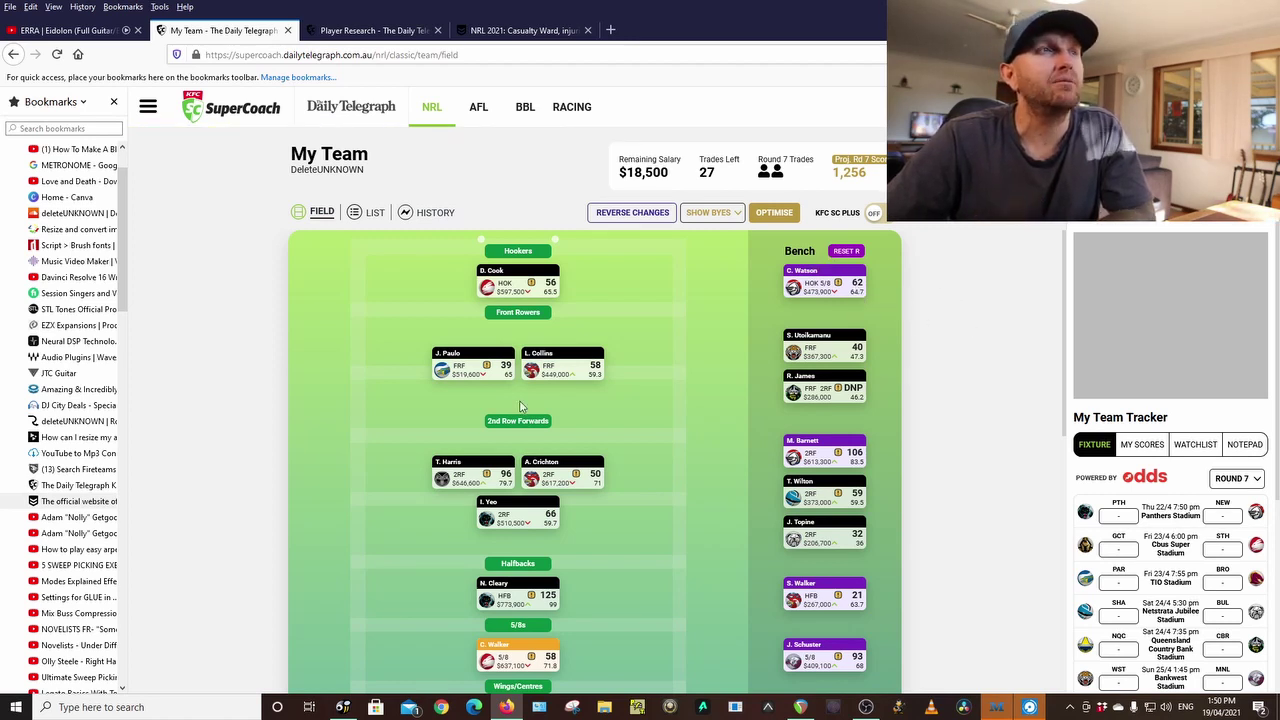
{"action": "left_click", "coordinate": [443, 363]}
{"action": "scroll", "coordinate": [1120, 455], "scroll_direction": "down", "scroll_amount": 15}
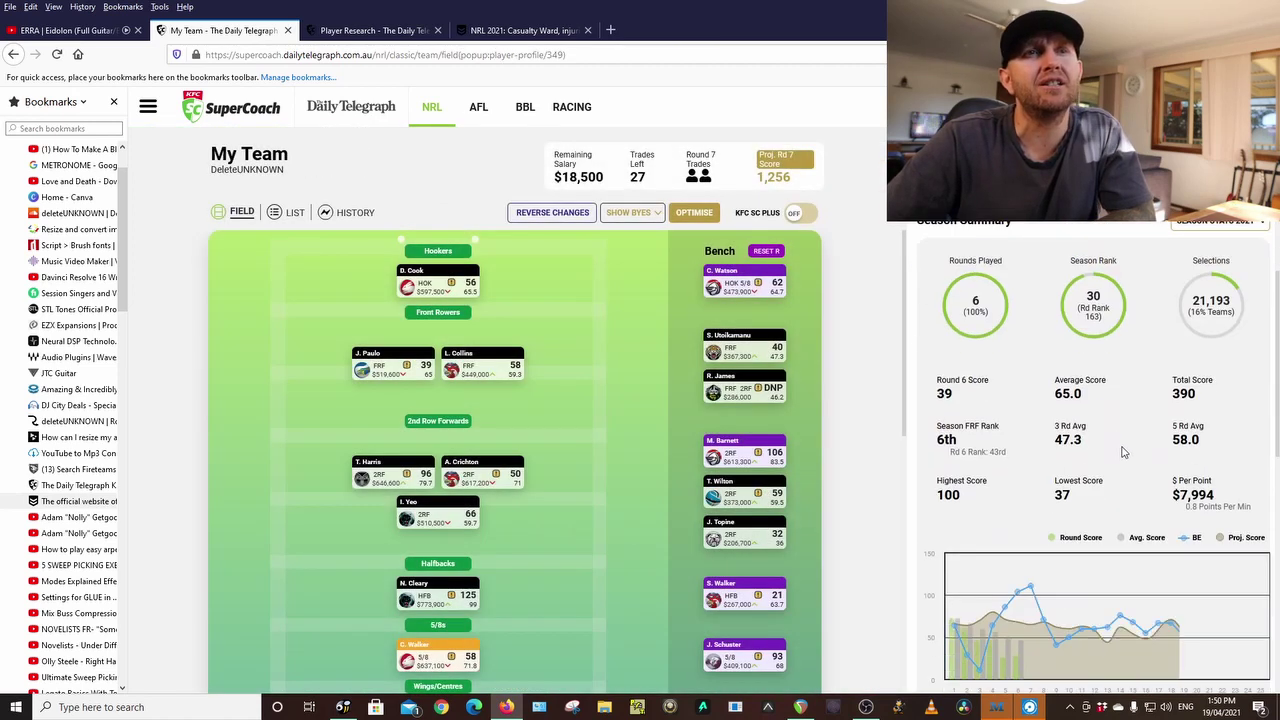
{"action": "scroll", "coordinate": [1122, 452], "scroll_direction": "down", "scroll_amount": 3}
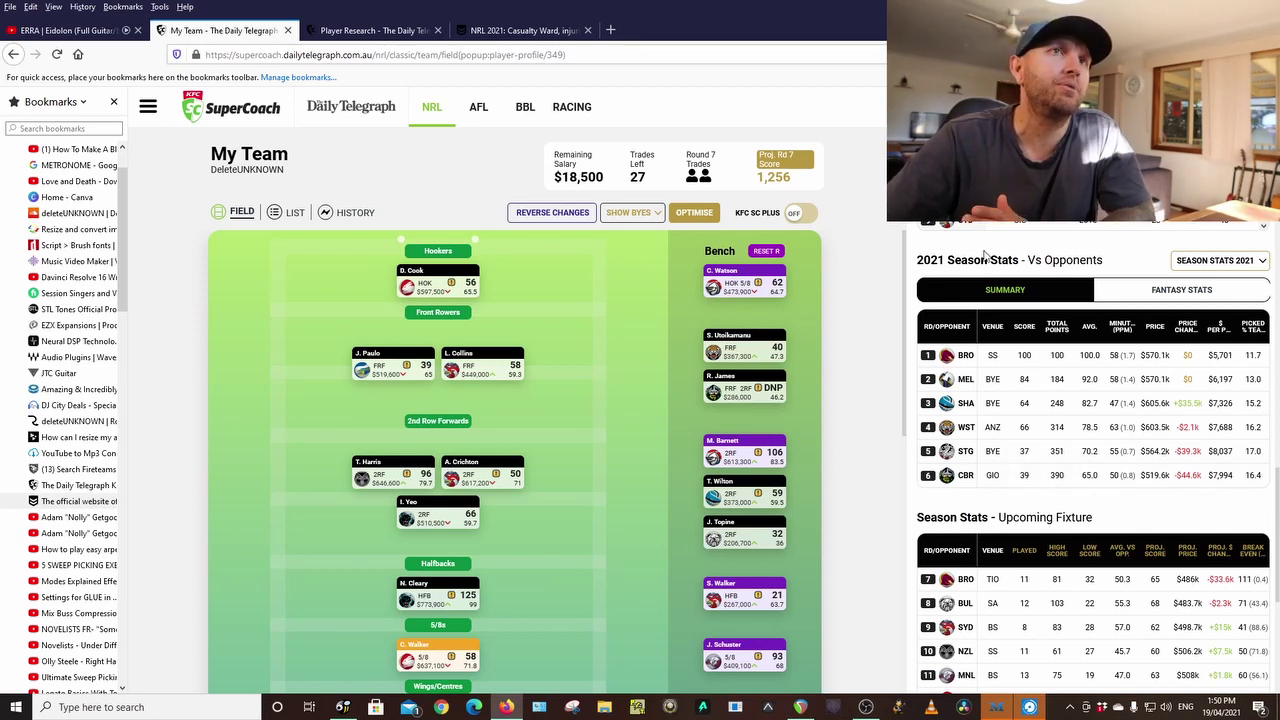
{"action": "scroll", "coordinate": [1033, 343], "scroll_direction": "up", "scroll_amount": 10}
{"action": "scroll", "coordinate": [1033, 343], "scroll_direction": "up", "scroll_amount": 1}
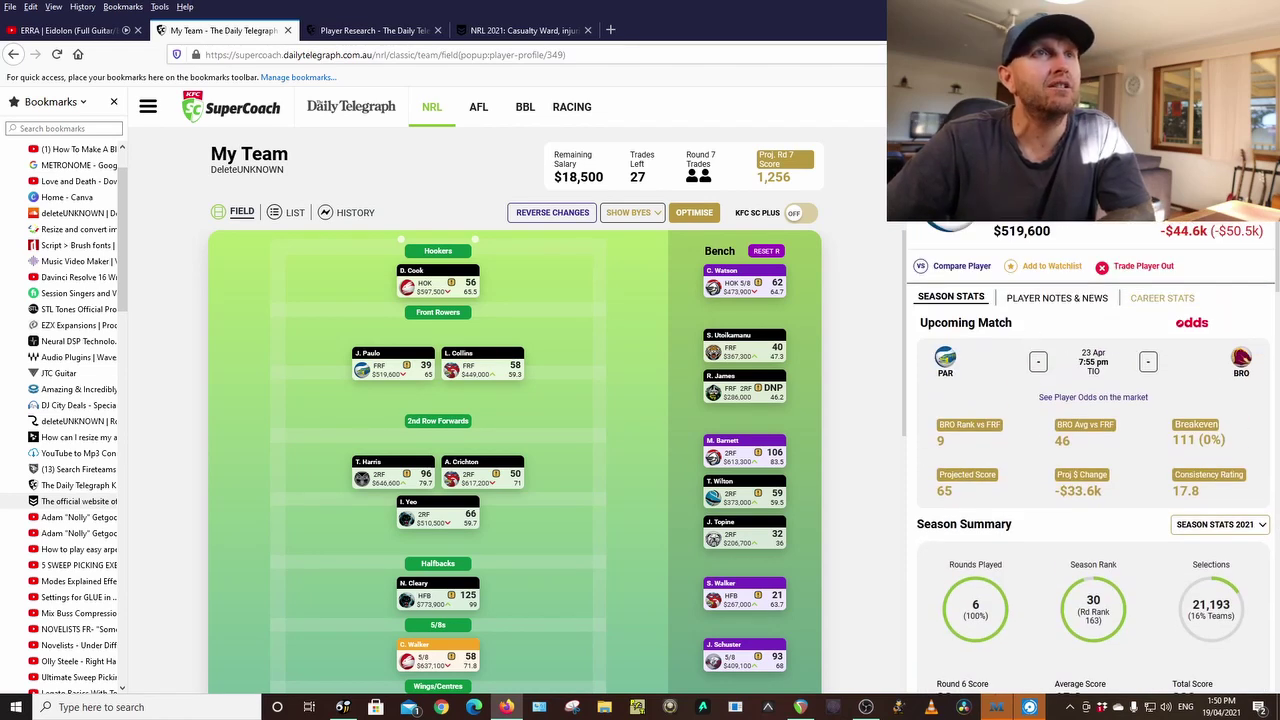
{"action": "key", "text": "Escape"}
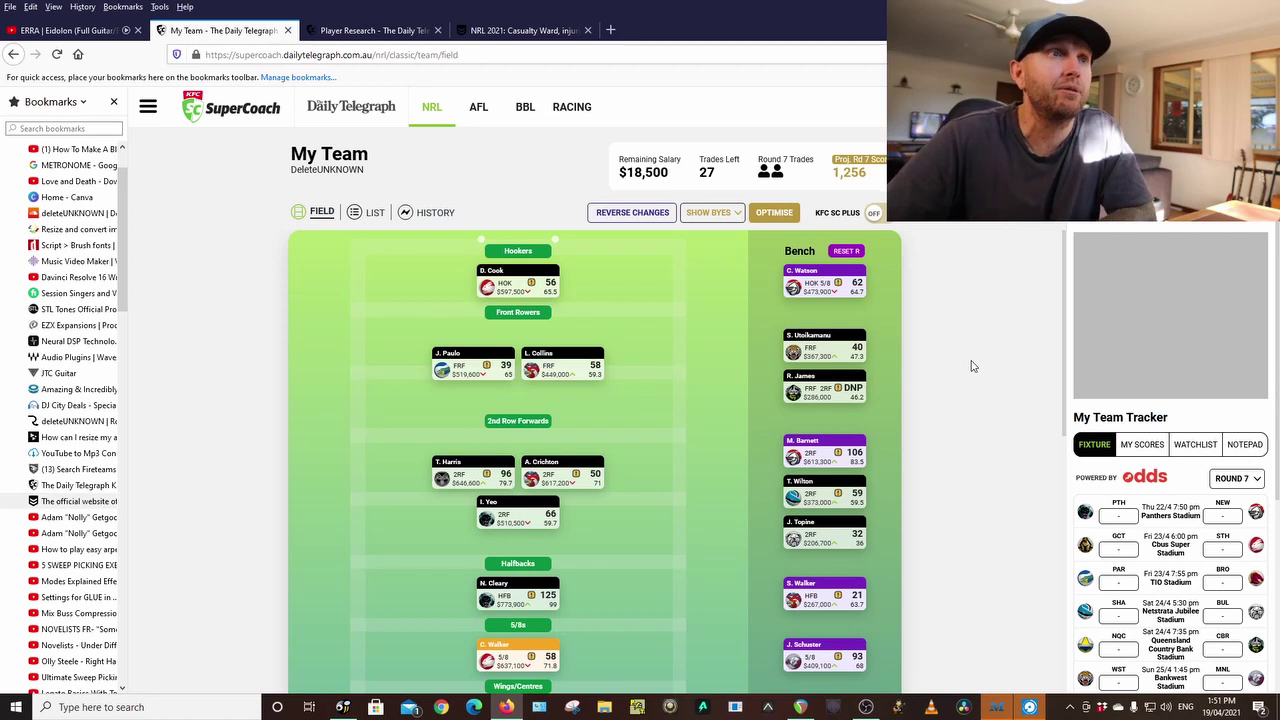
{"action": "mouse_move", "coordinate": [537, 357]}
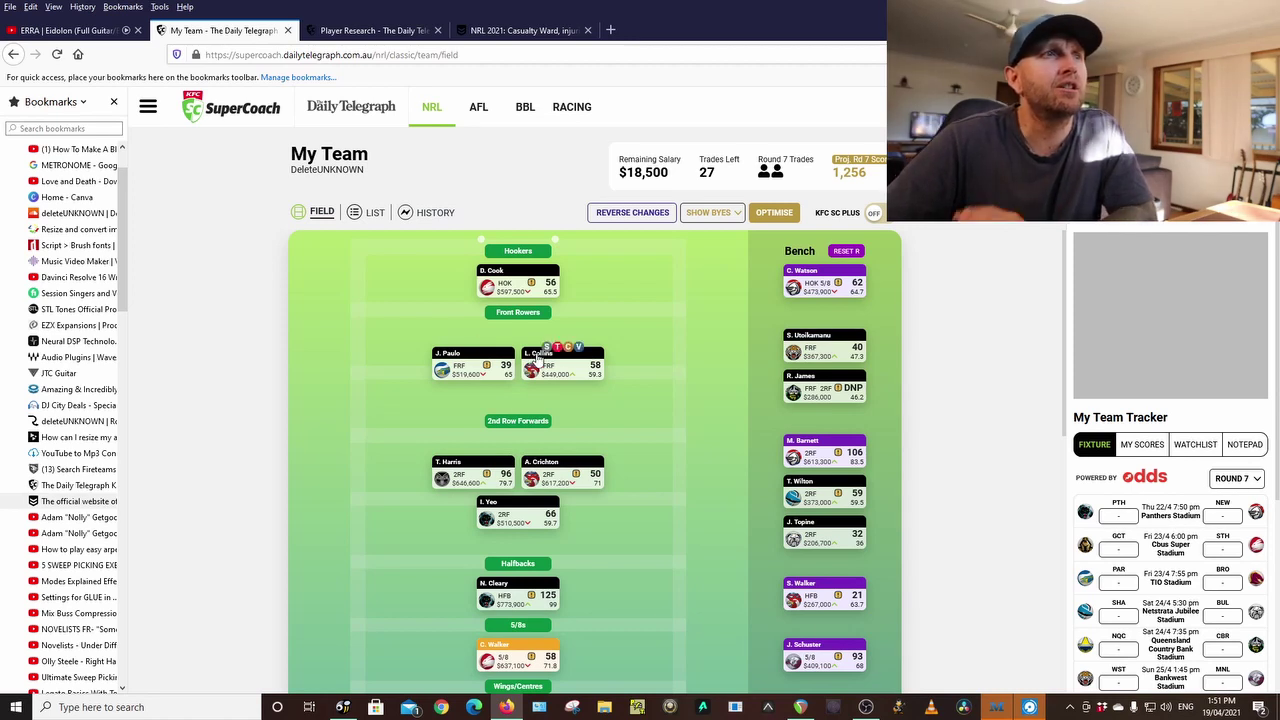
{"action": "left_click", "coordinate": [537, 357]}
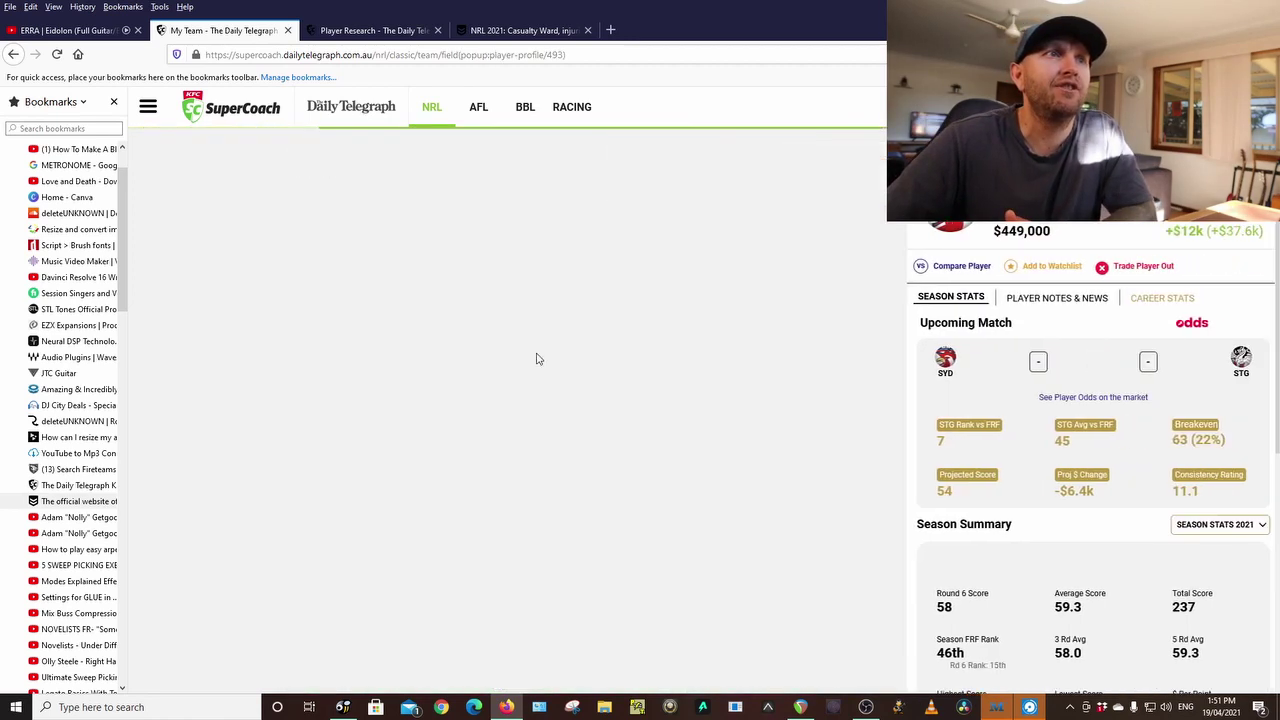
{"action": "scroll", "coordinate": [1150, 483], "scroll_direction": "down", "scroll_amount": 3}
{"action": "scroll", "coordinate": [1150, 483], "scroll_direction": "down", "scroll_amount": 10}
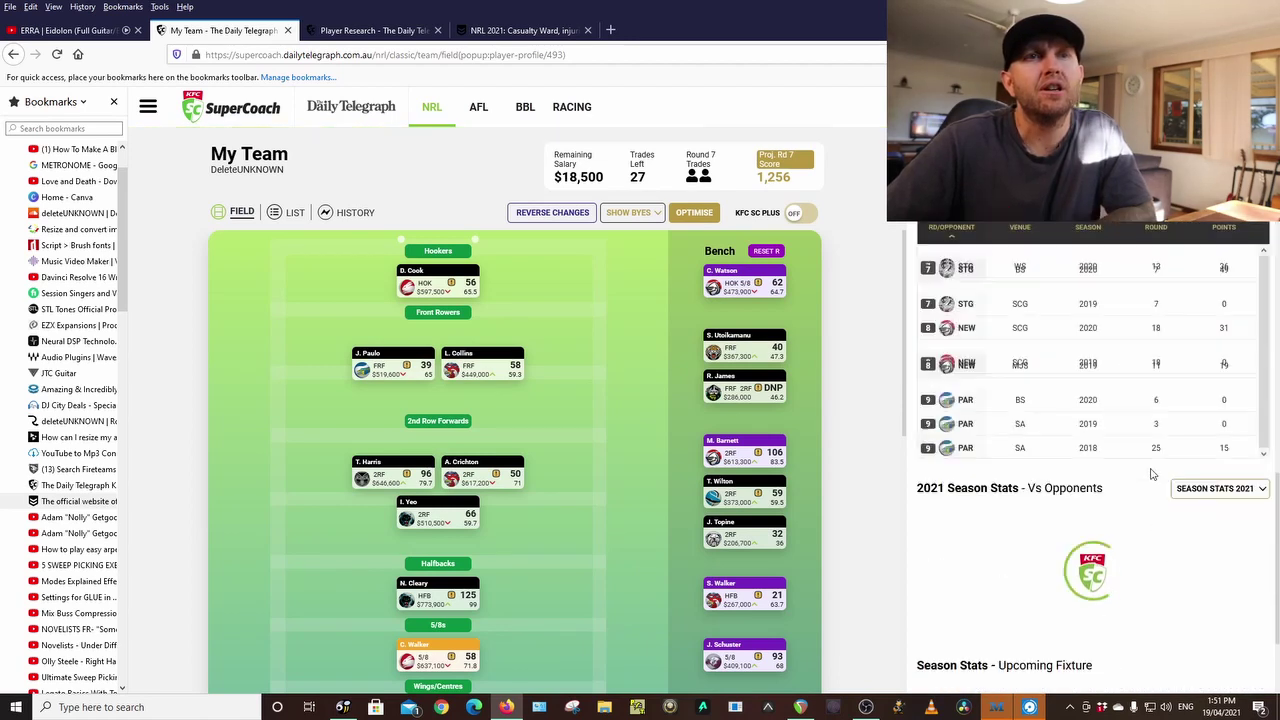
{"action": "scroll", "coordinate": [1152, 443], "scroll_direction": "down", "scroll_amount": 2}
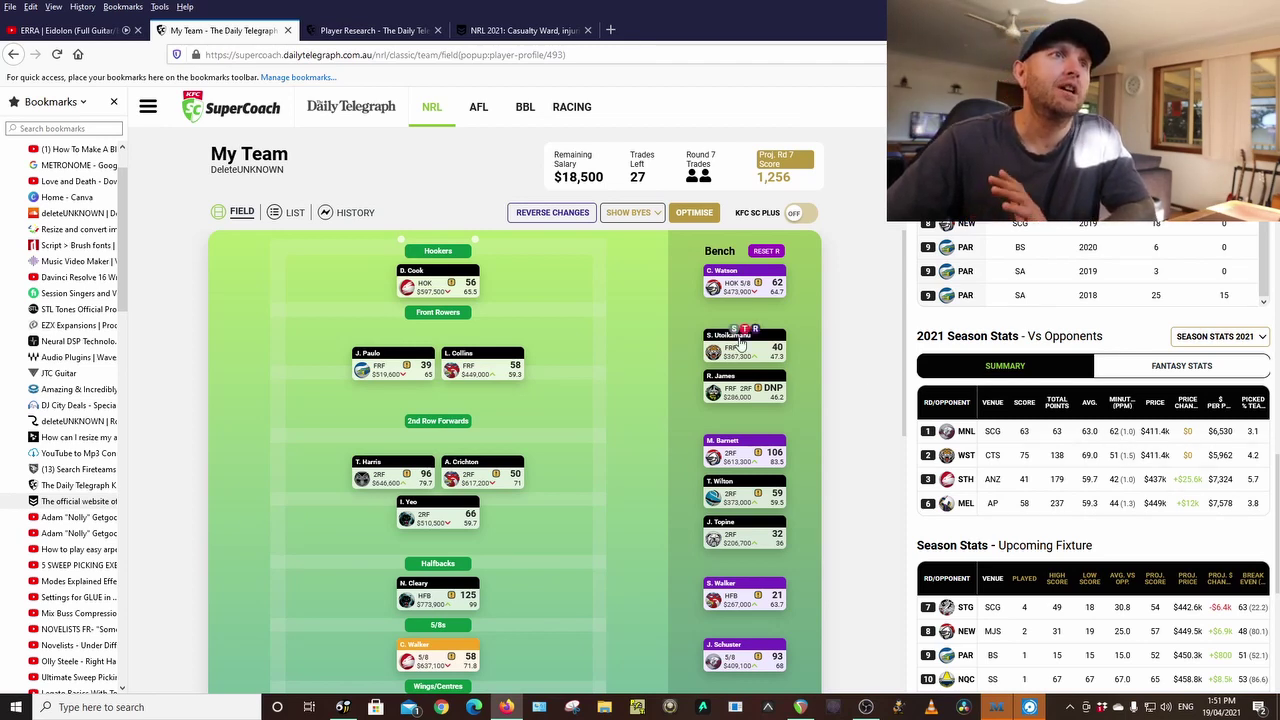
{"action": "mouse_move", "coordinate": [487, 368]}
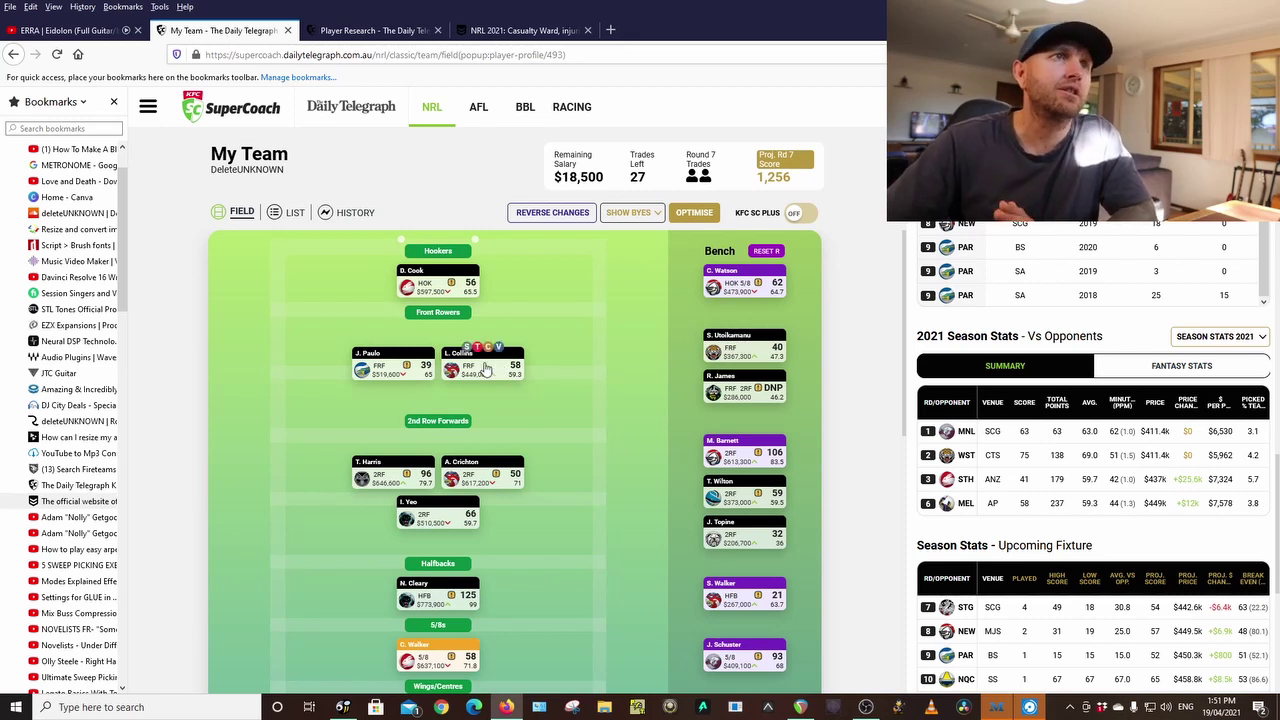
{"action": "mouse_move", "coordinate": [740, 343]}
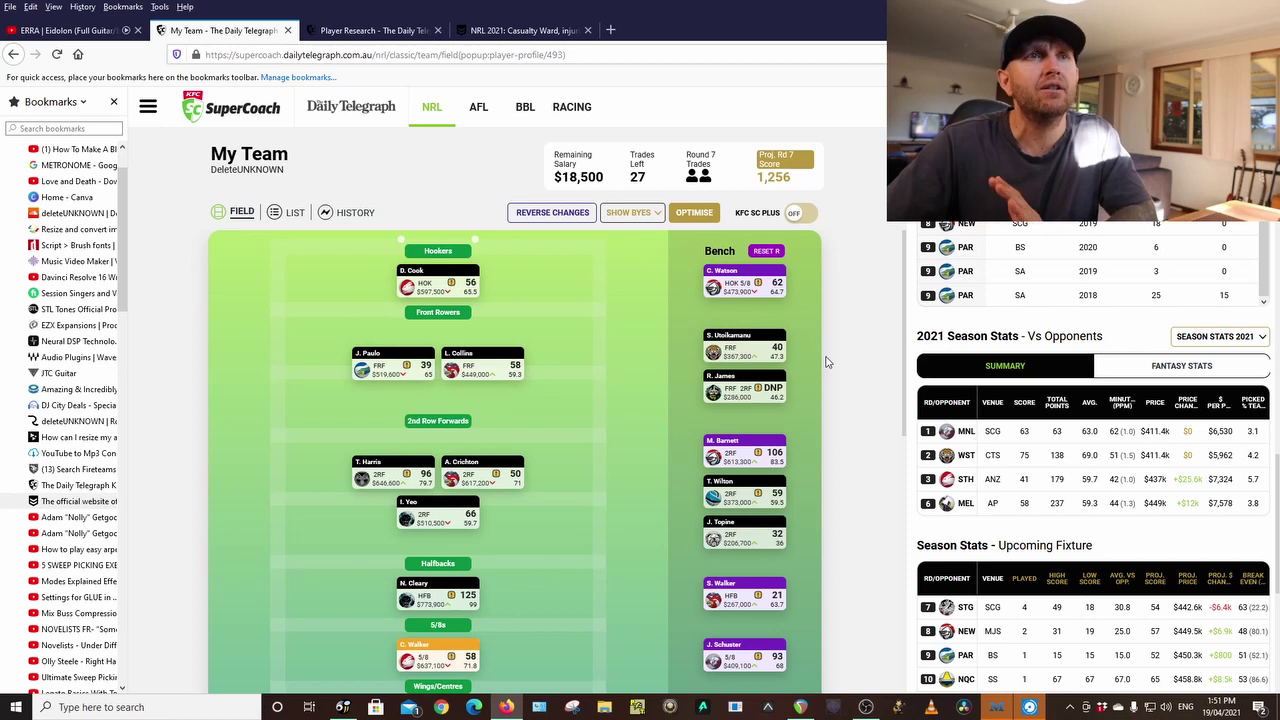
{"action": "left_click", "coordinate": [877, 393]}
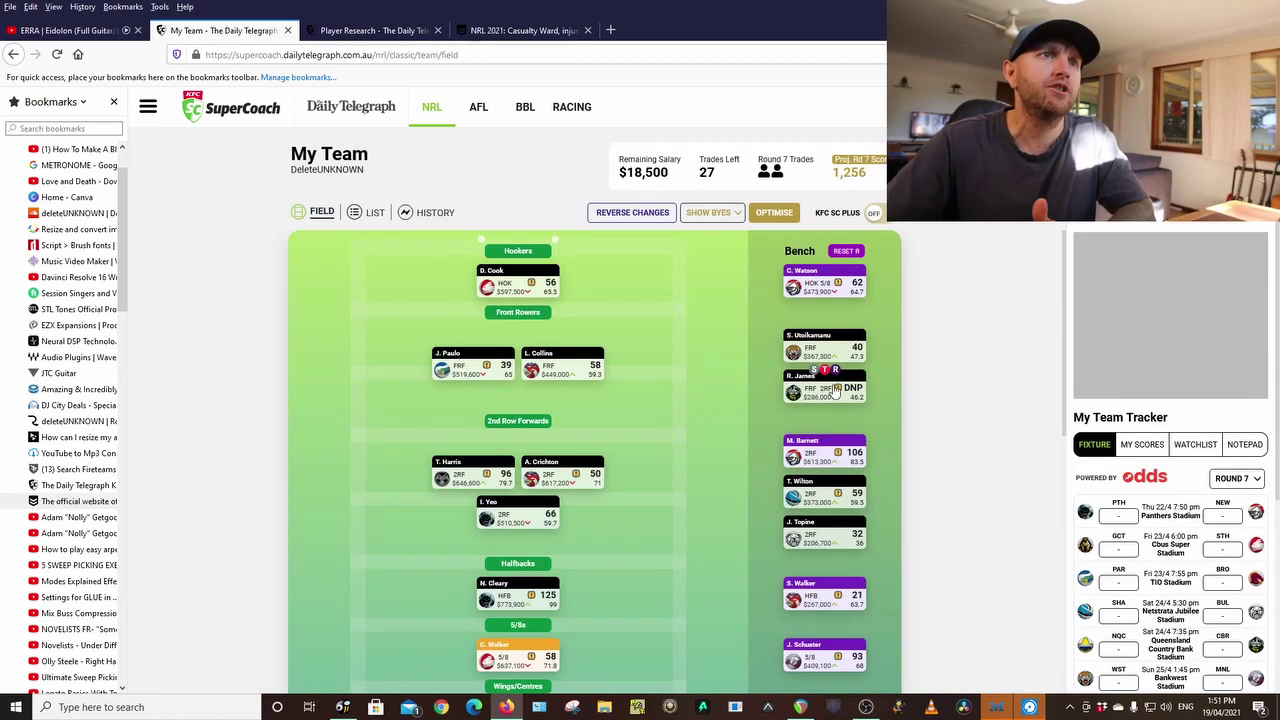
Check second-row forward T. Harris's upcoming match and projections in the player profile
{"action": "mouse_move", "coordinate": [463, 478]}
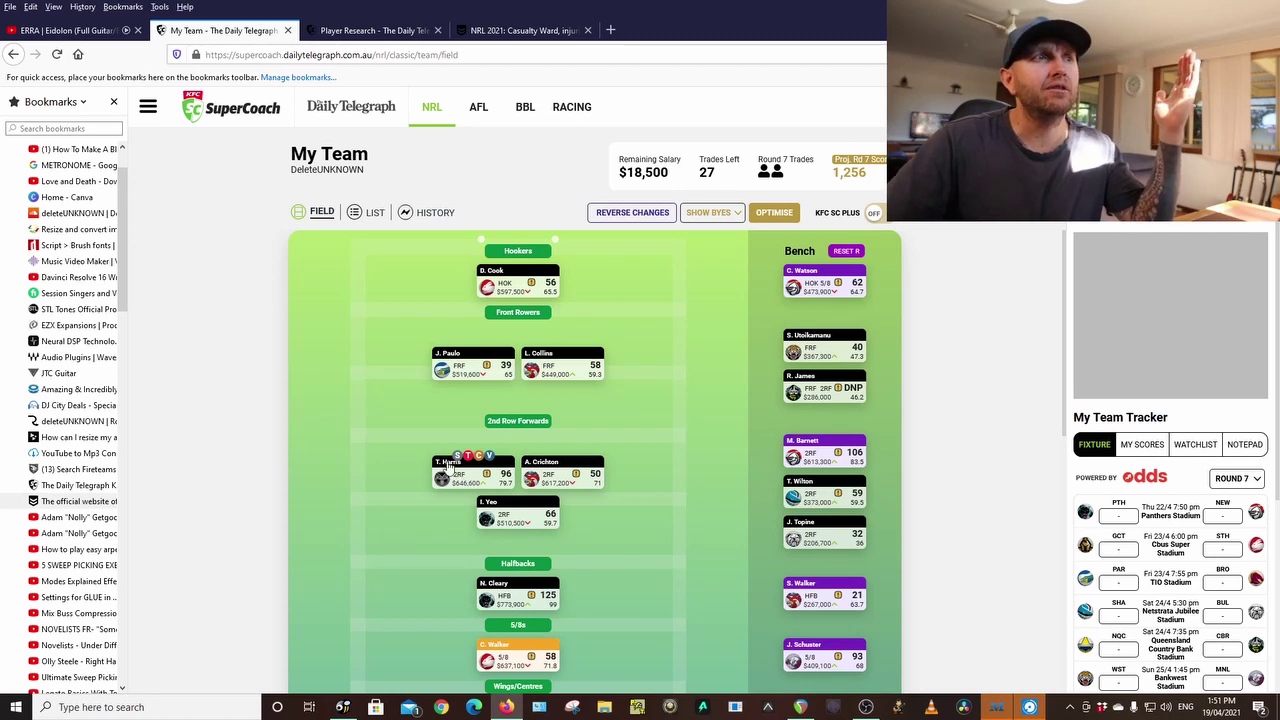
{"action": "left_click", "coordinate": [449, 468]}
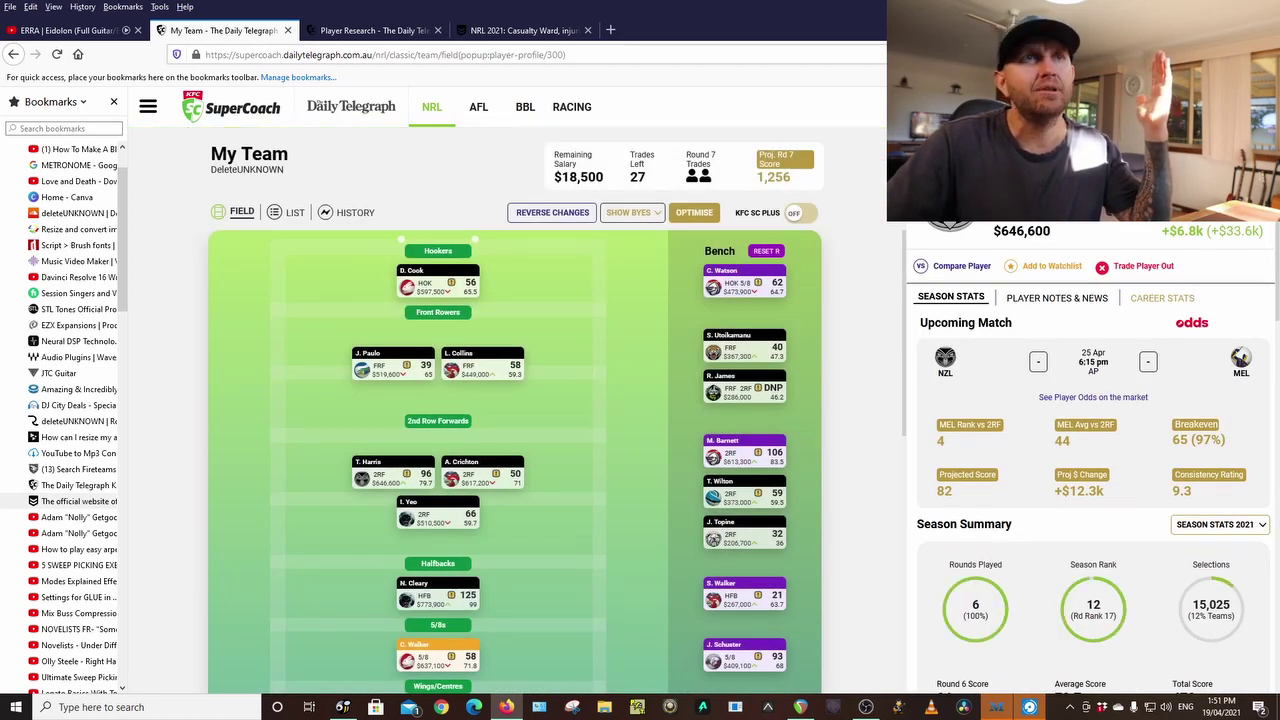
{"action": "key", "text": "Escape"}
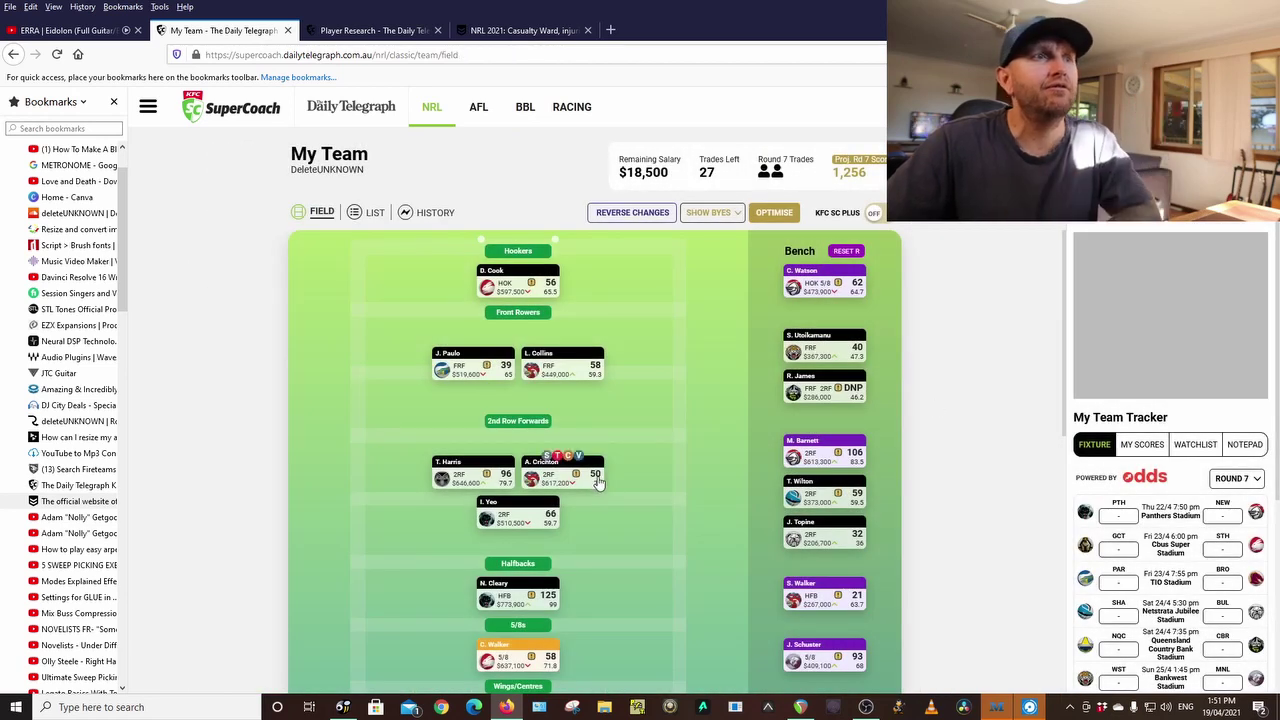
Check the player profiles of second-row forward I. Yeo and bench second-rower M. Barnett
{"action": "left_click", "coordinate": [492, 508]}
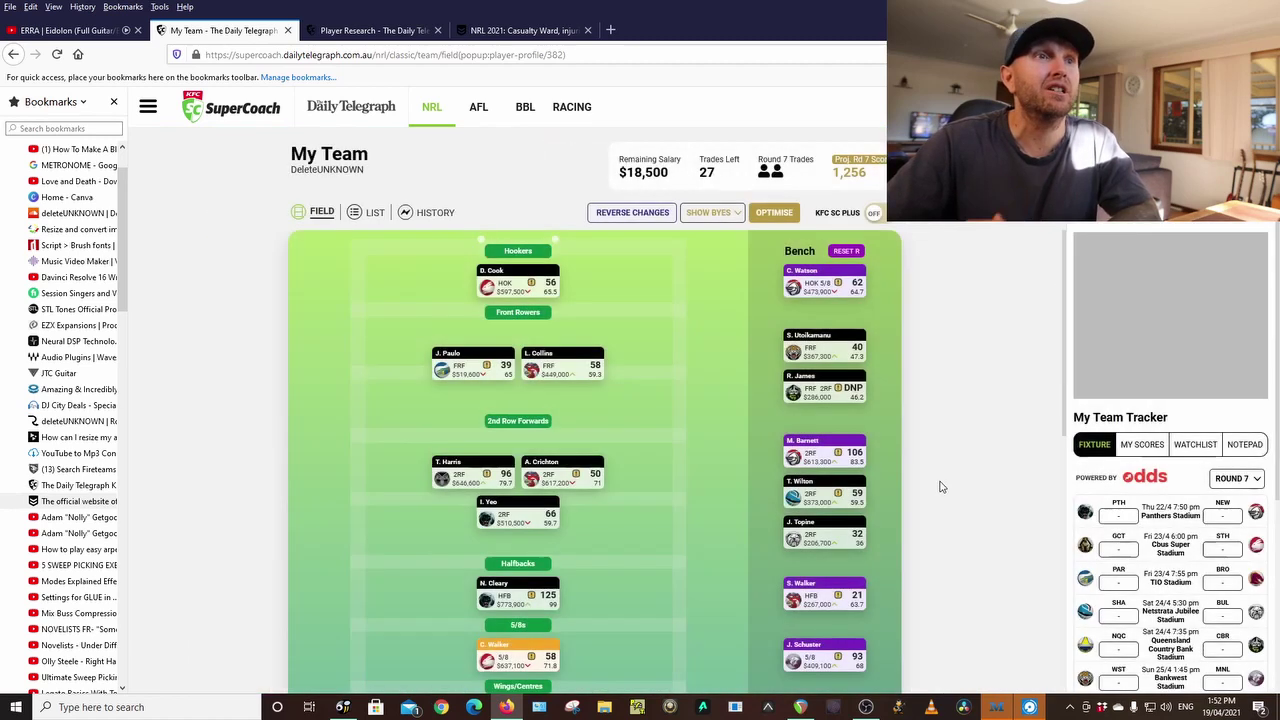
{"action": "left_click", "coordinate": [803, 446]}
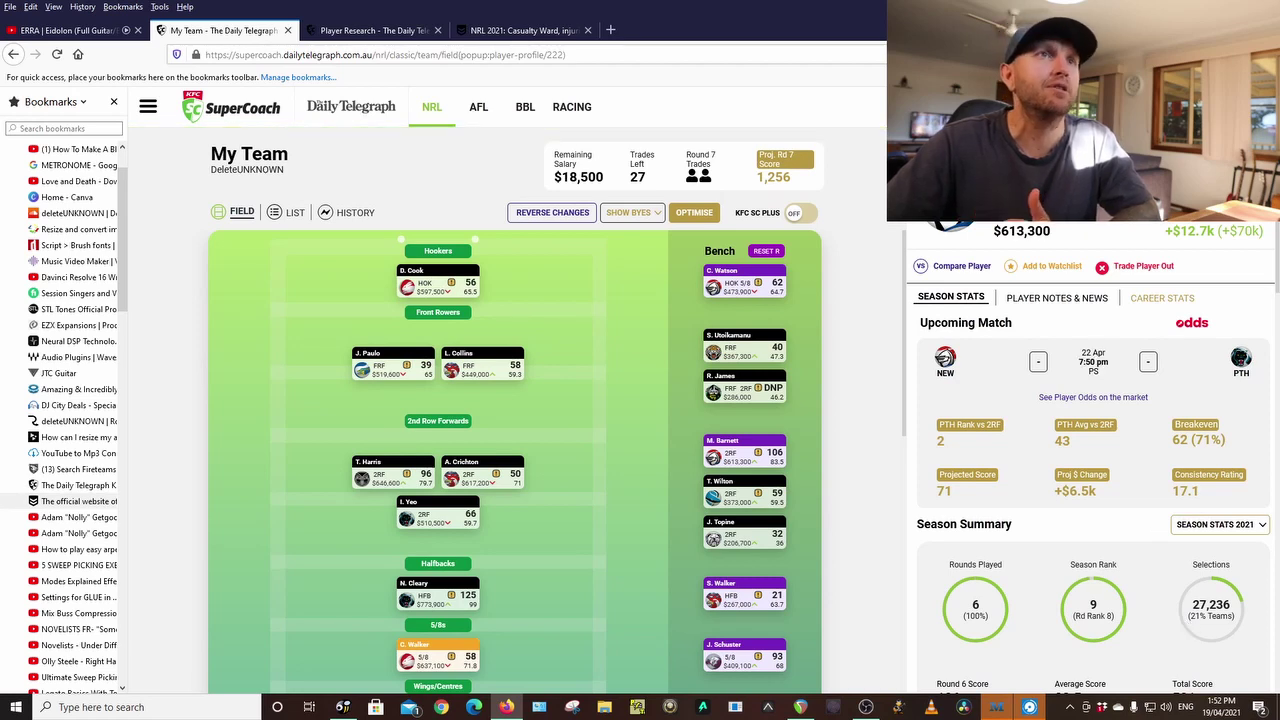
{"action": "key", "text": "Escape"}
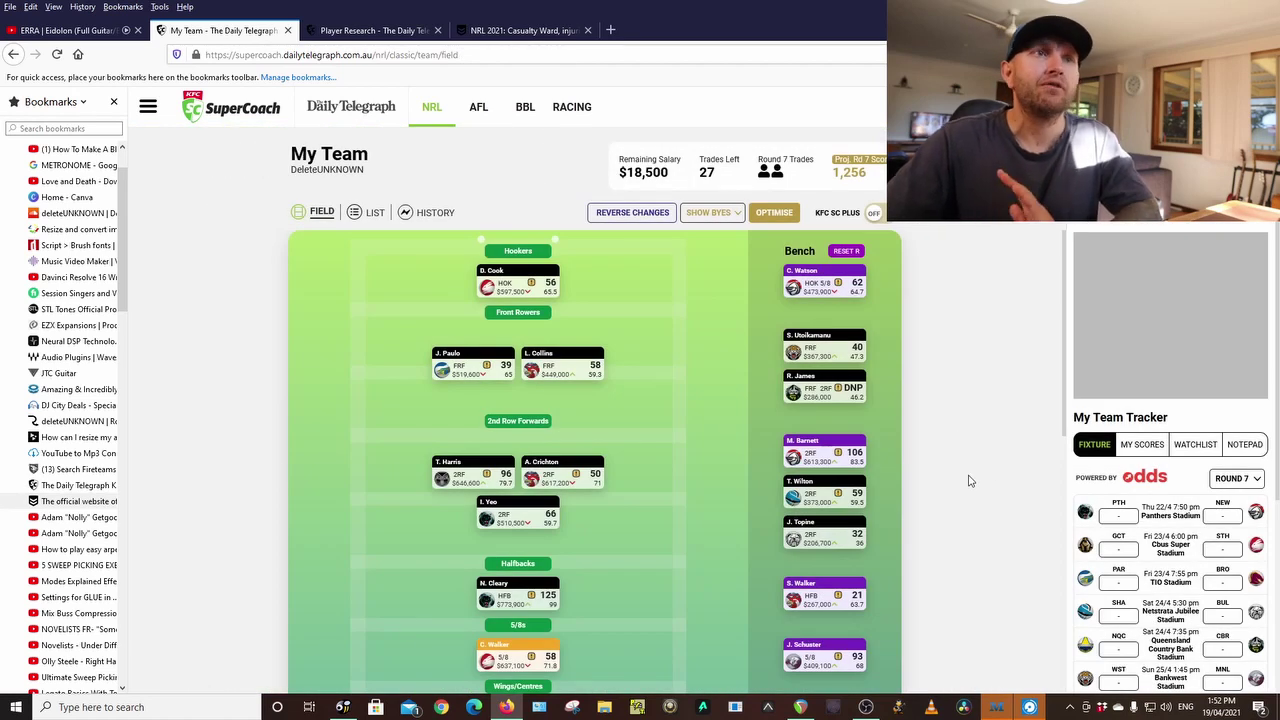
Examine bench second-rower T. Wilton's breakeven, projected price change and season summary
{"action": "mouse_move", "coordinate": [803, 487]}
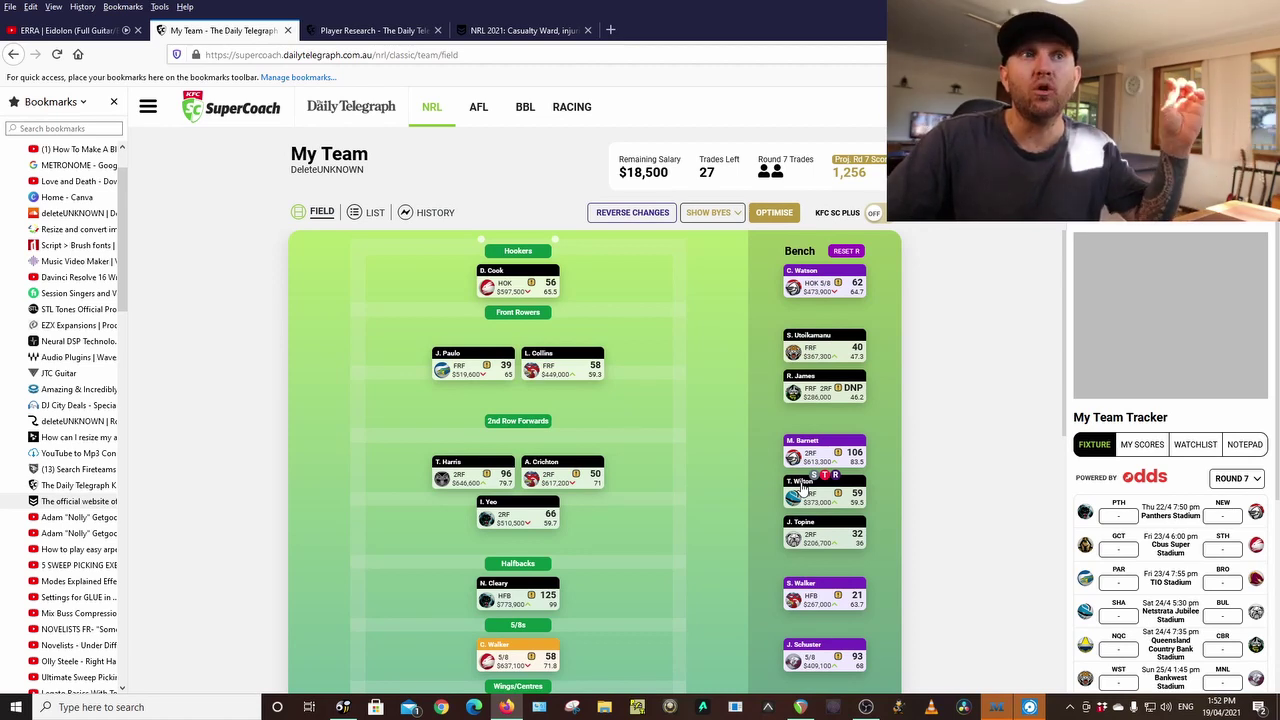
{"action": "left_click", "coordinate": [803, 487]}
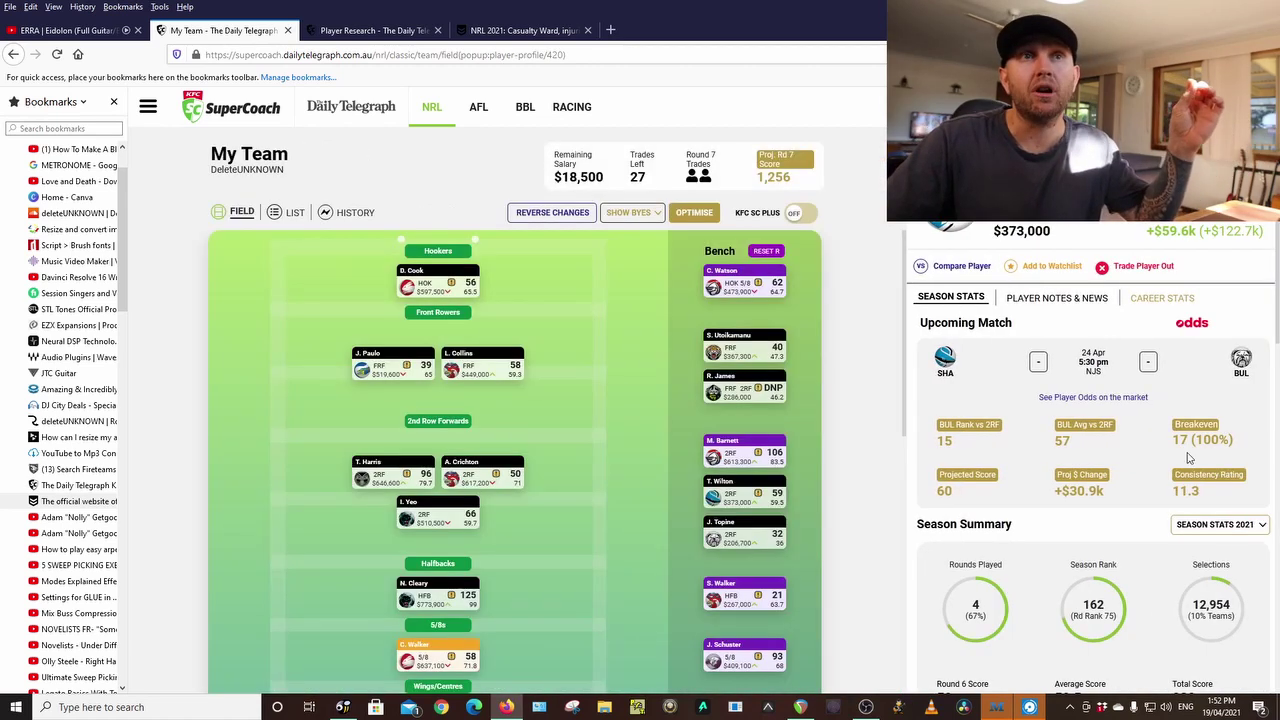
{"action": "scroll", "coordinate": [1125, 440], "scroll_direction": "down", "scroll_amount": 3}
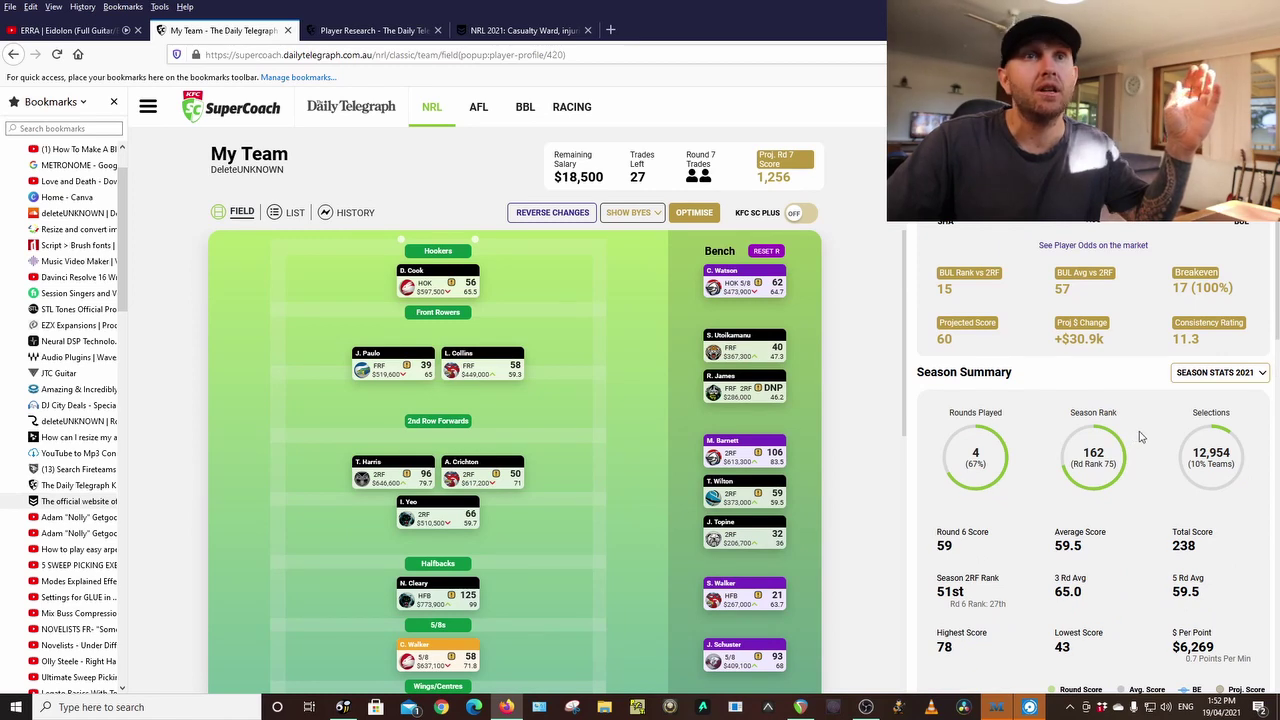
{"action": "scroll", "coordinate": [1140, 437], "scroll_direction": "up", "scroll_amount": 3}
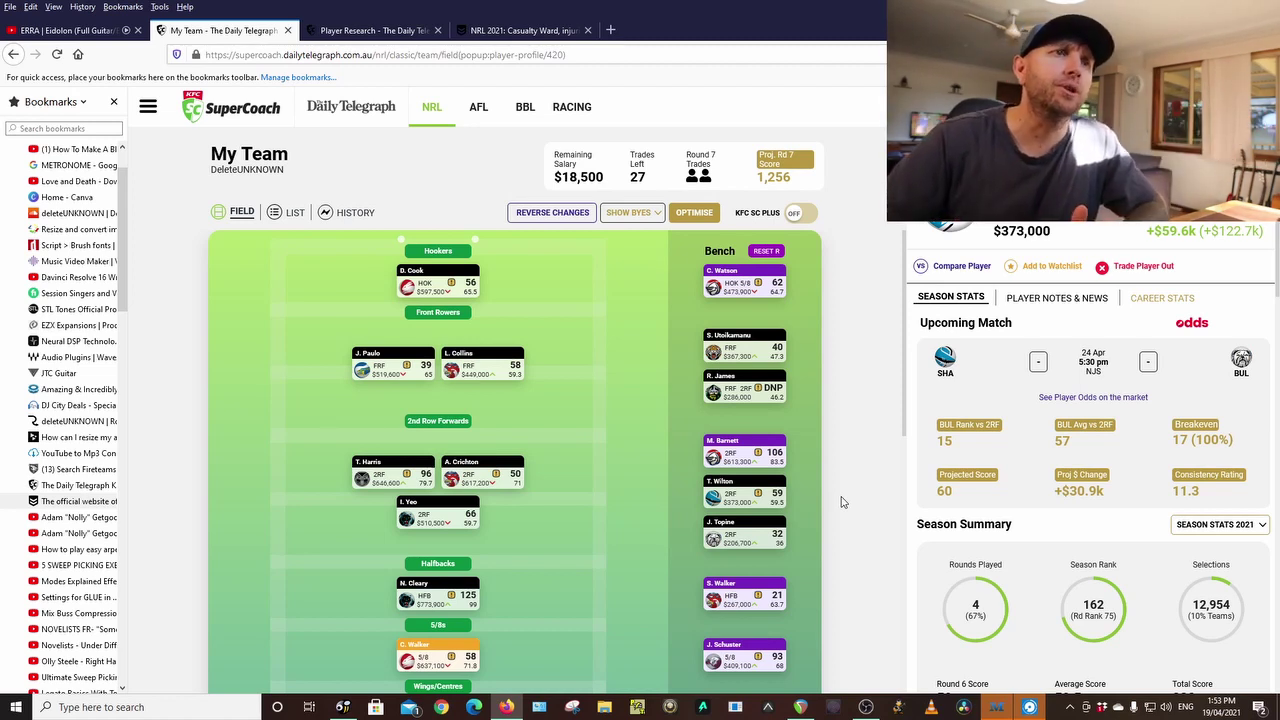
Examine centre B. Best's 2021 scores against opponents, upcoming fixtures and season summary
{"action": "scroll", "coordinate": [841, 502], "scroll_direction": "down", "scroll_amount": 3}
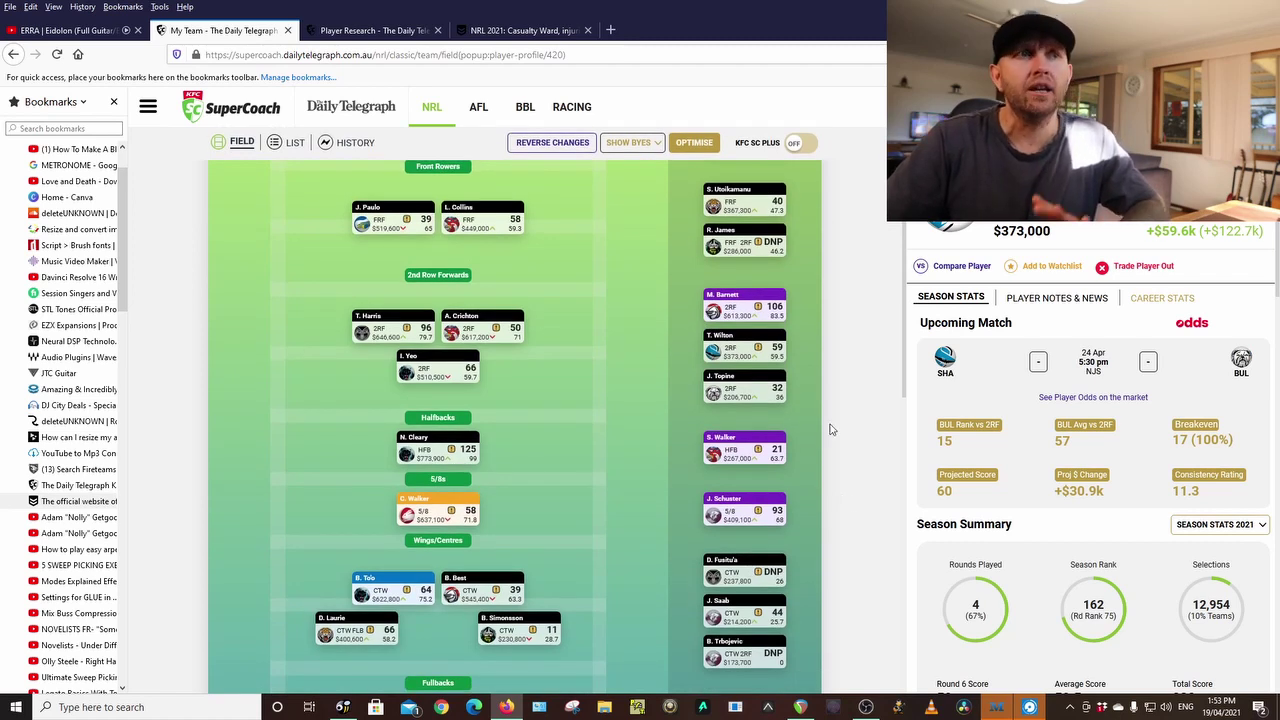
{"action": "mouse_move", "coordinate": [729, 388]}
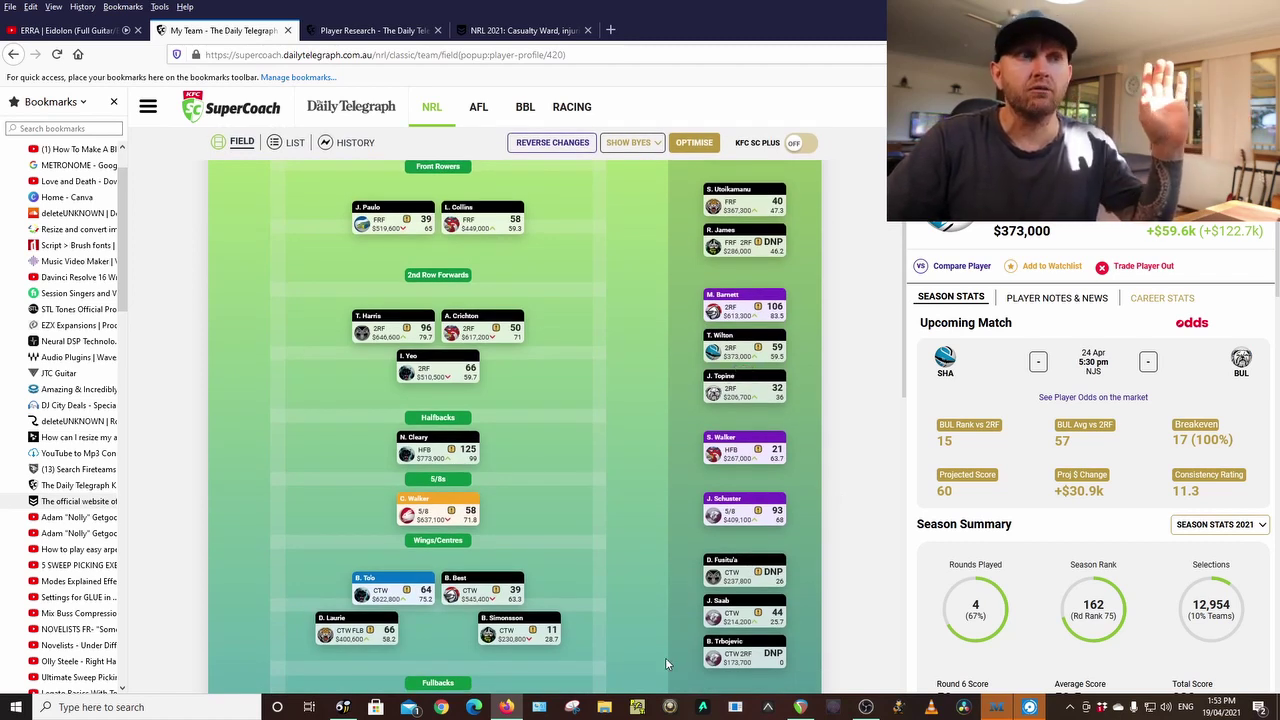
{"action": "left_click", "coordinate": [453, 580]}
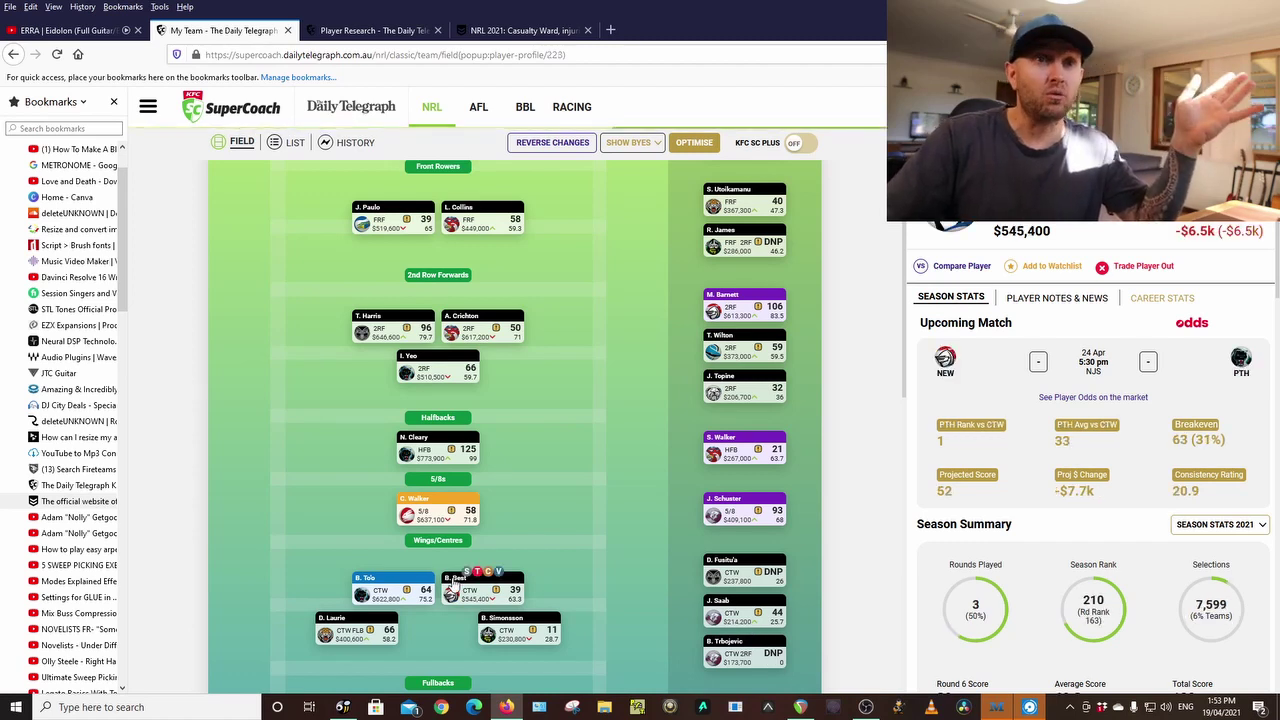
{"action": "scroll", "coordinate": [1158, 560], "scroll_direction": "down", "scroll_amount": 10}
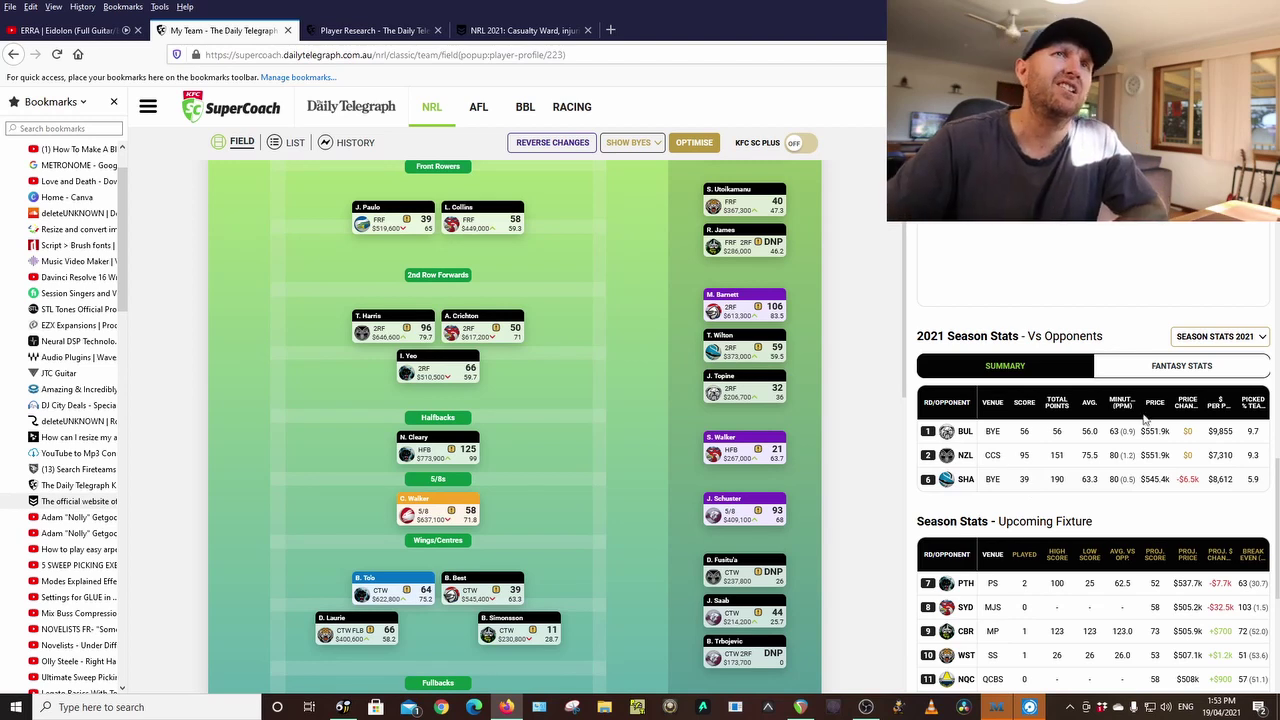
{"action": "scroll", "coordinate": [1158, 401], "scroll_direction": "up", "scroll_amount": 7}
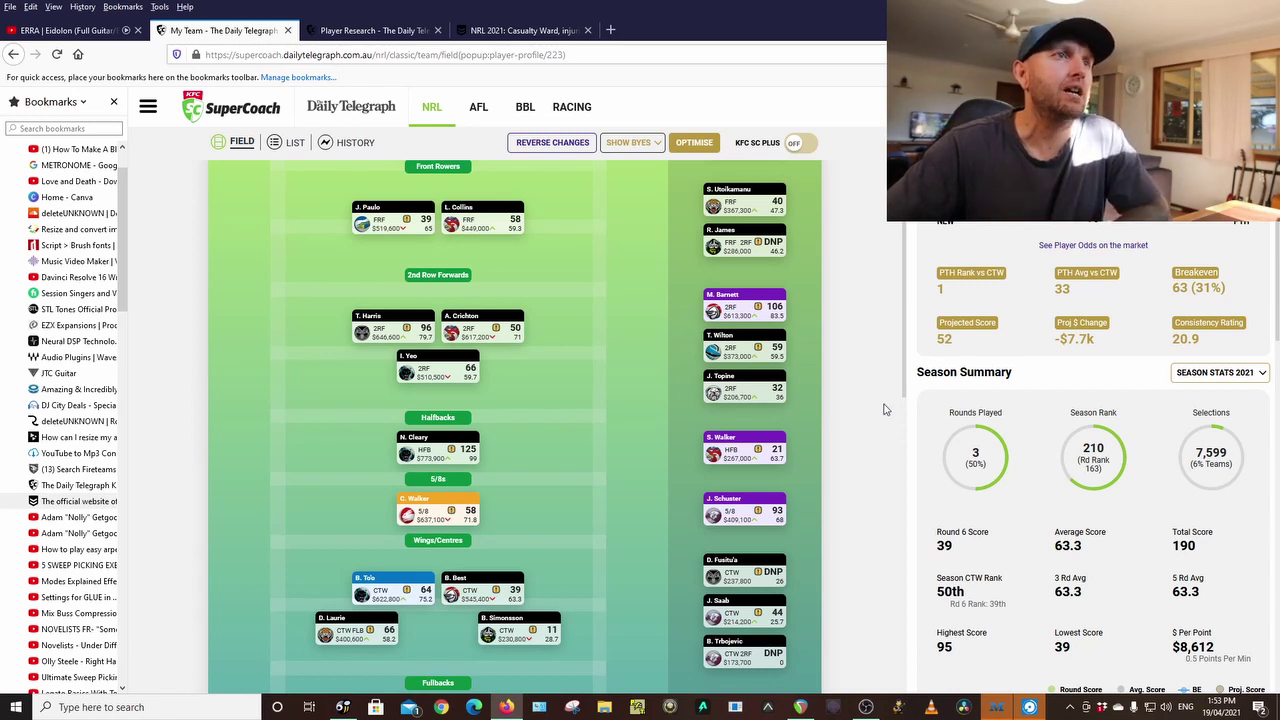
Look over the halves and outside backs, and open bench five-eighth J. Schuster's season stats
{"action": "mouse_move", "coordinate": [406, 455]}
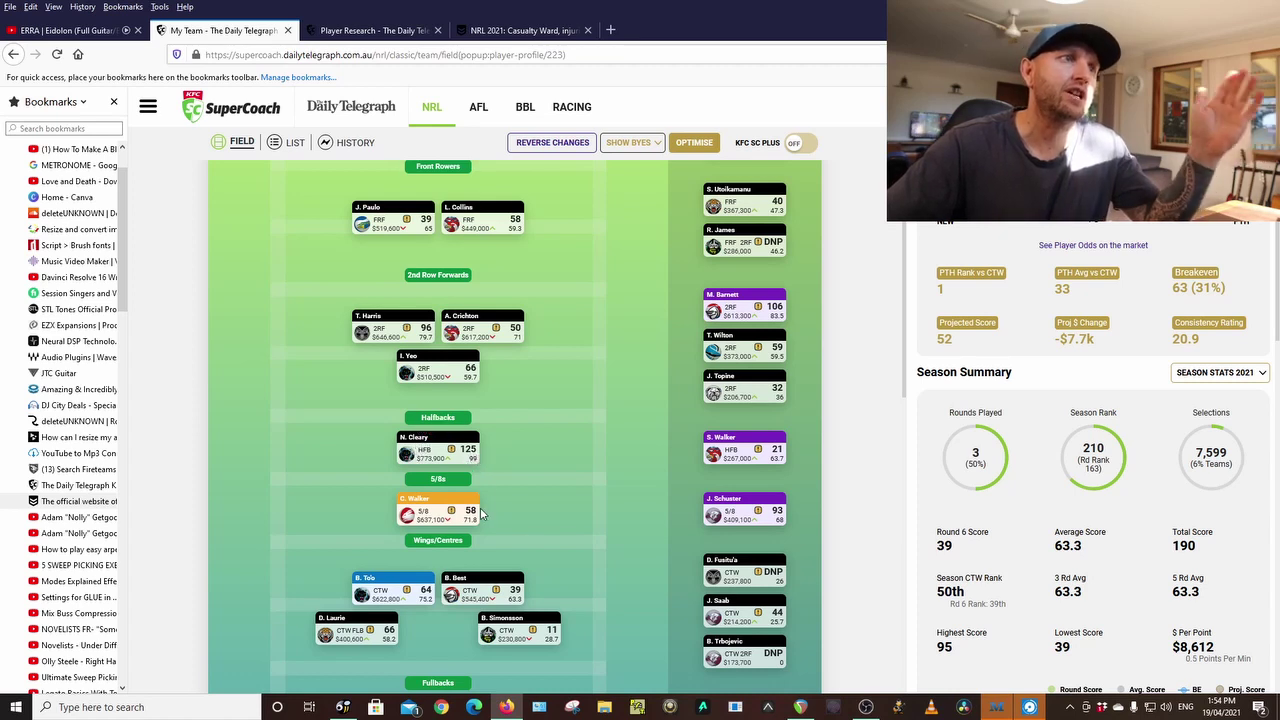
{"action": "mouse_move", "coordinate": [469, 516]}
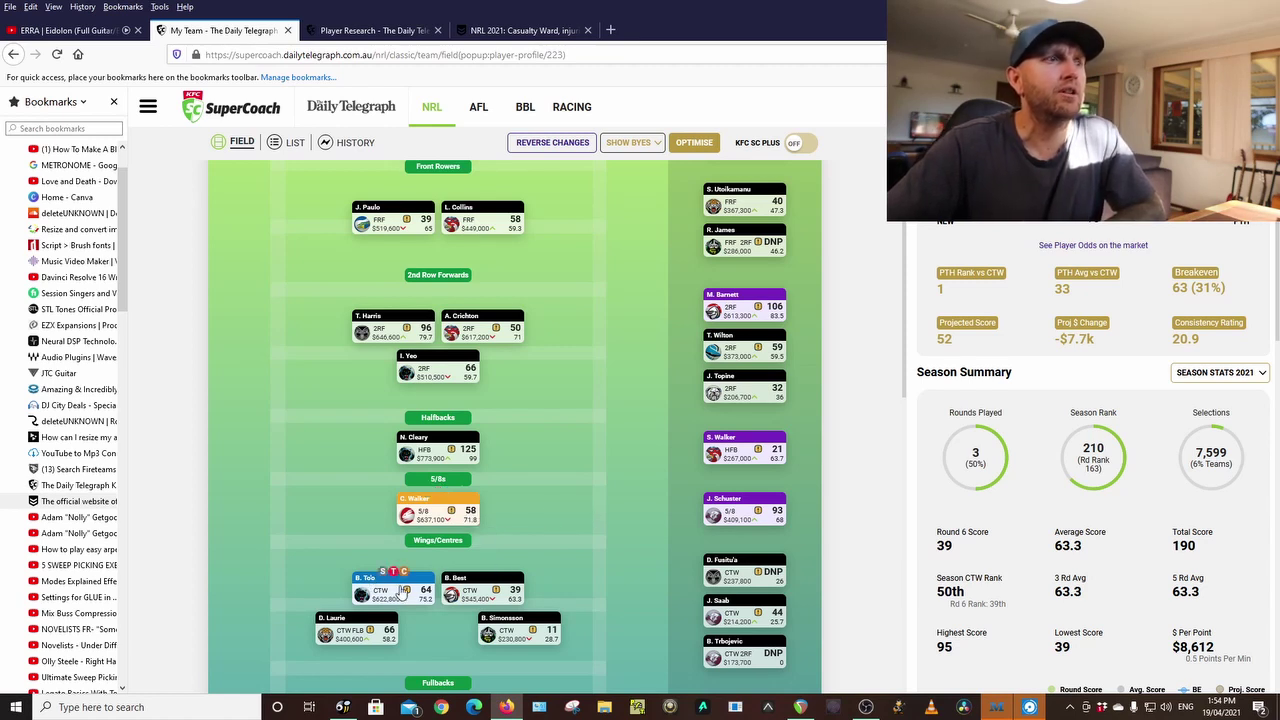
{"action": "scroll", "coordinate": [590, 570], "scroll_direction": "down", "scroll_amount": 2}
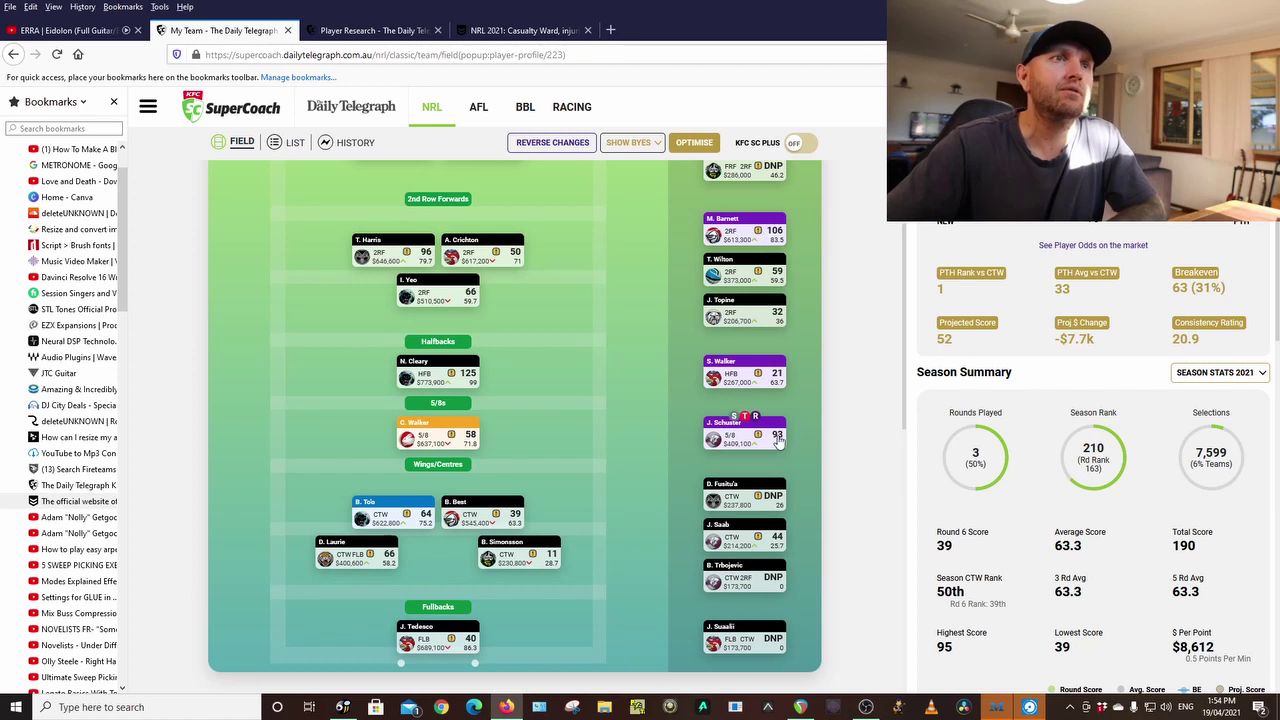
{"action": "left_click", "coordinate": [722, 428]}
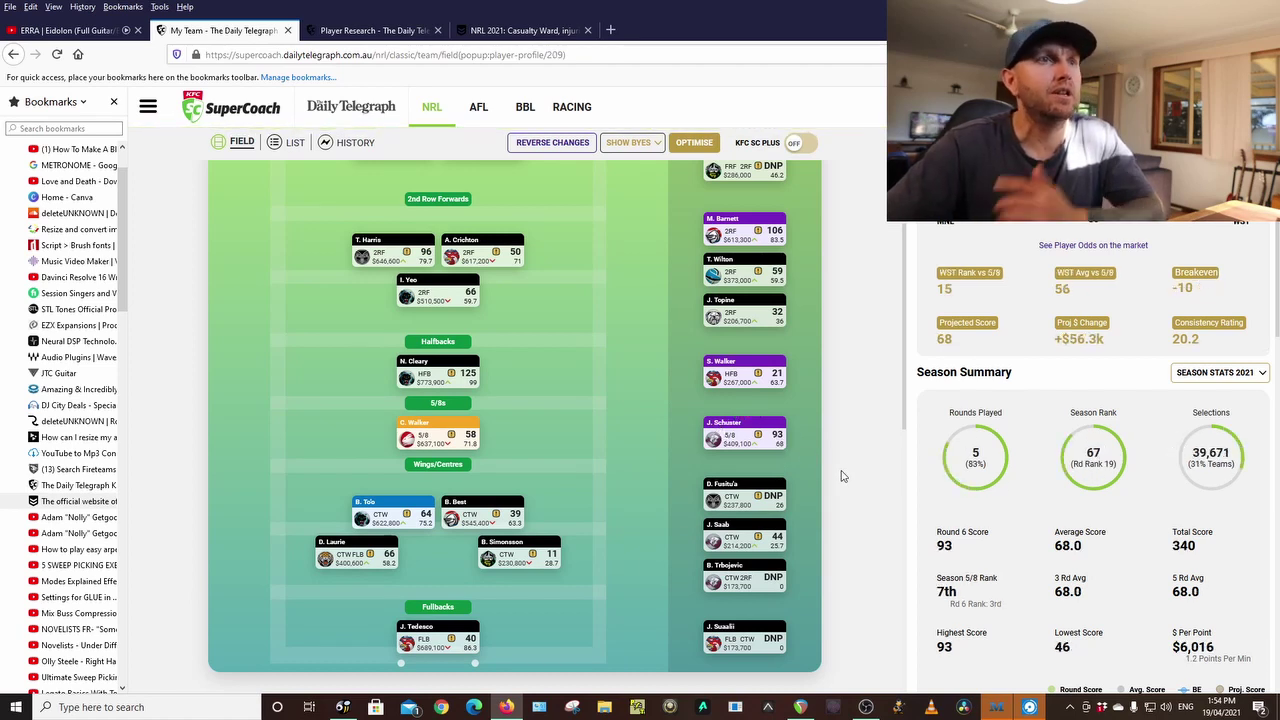
Compare the hookers and review bench player C. Watson's season summary, 2021 opponent scores and upcoming fixtures
{"action": "scroll", "coordinate": [882, 480], "scroll_direction": "up", "scroll_amount": 3}
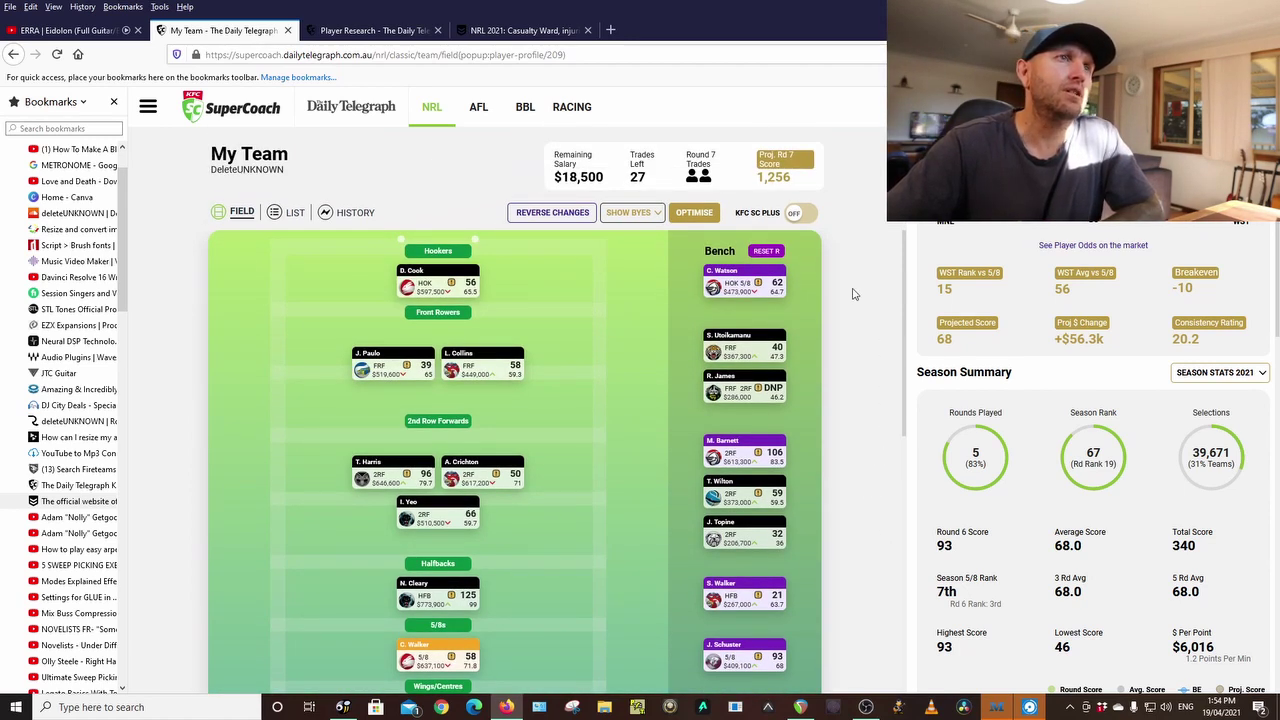
{"action": "mouse_move", "coordinate": [443, 277]}
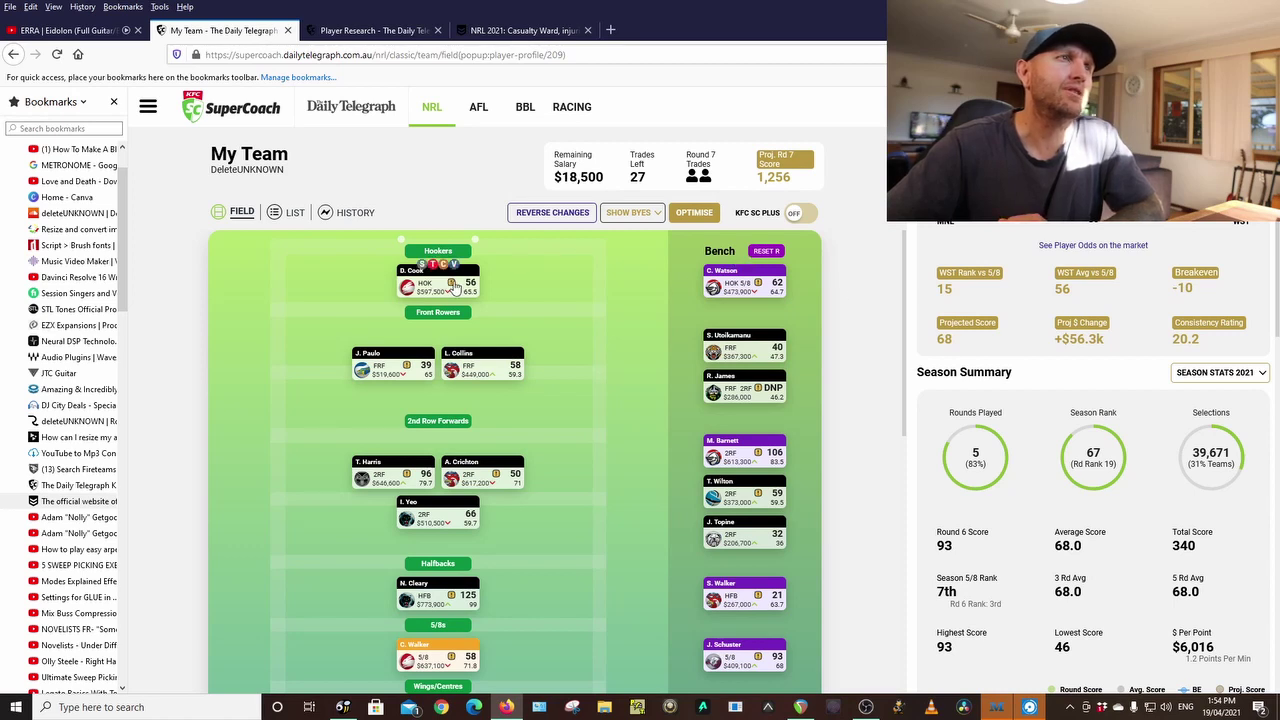
{"action": "mouse_move", "coordinate": [728, 274]}
{"action": "scroll", "coordinate": [1162, 512], "scroll_direction": "down", "scroll_amount": 10}
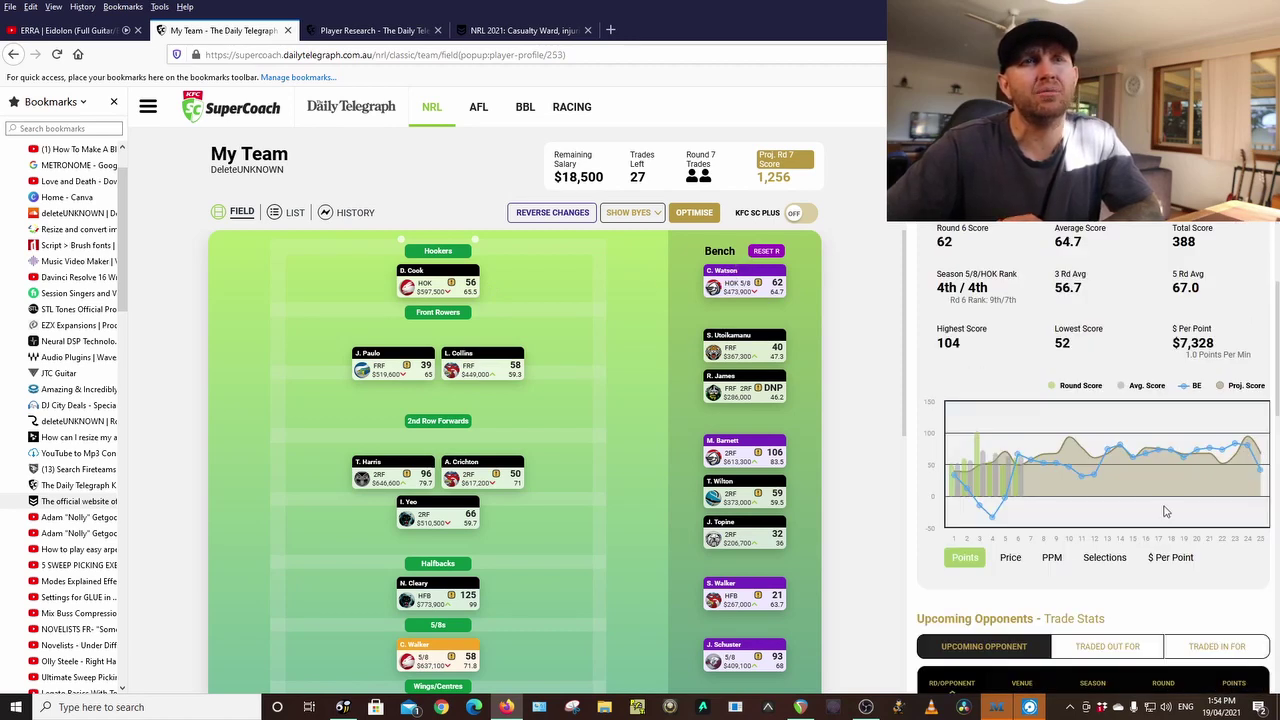
{"action": "scroll", "coordinate": [1162, 512], "scroll_direction": "down", "scroll_amount": 4}
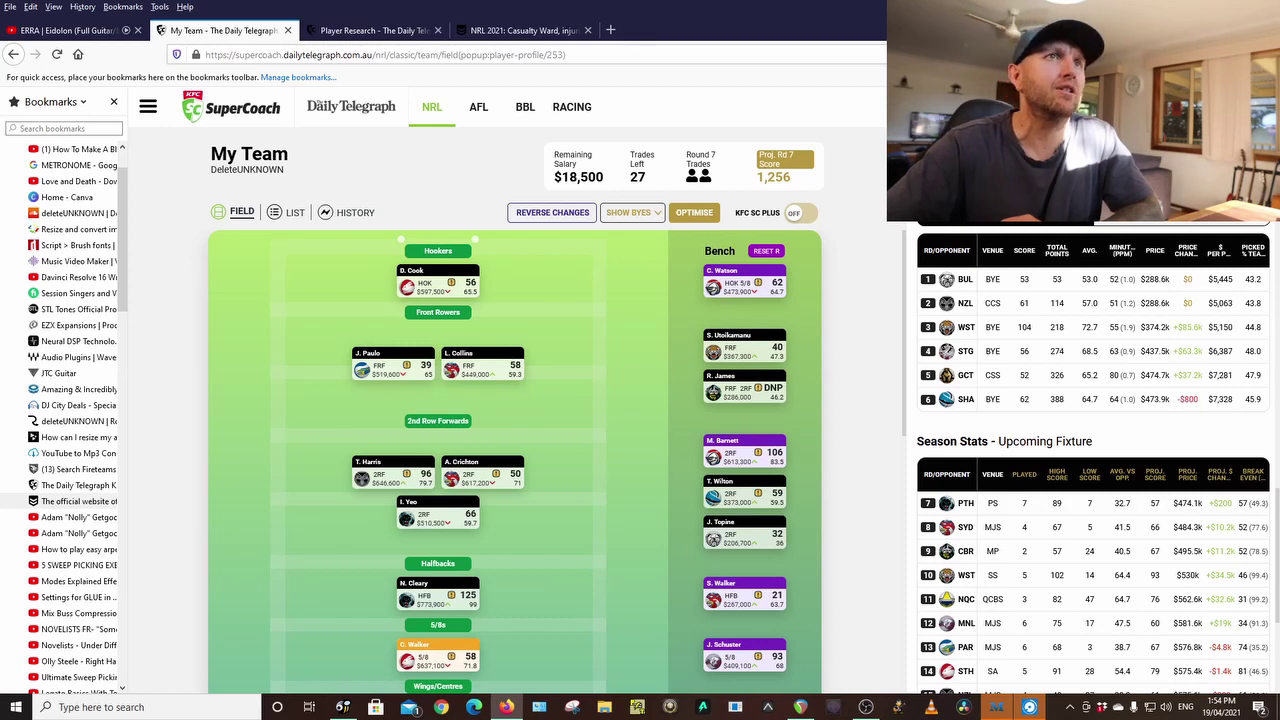
Search the players for "jake" and review hooker Jake Simpkin's upcoming match, 2021 opponent scores and upcoming fixtures
{"action": "left_click", "coordinate": [910, 340]}
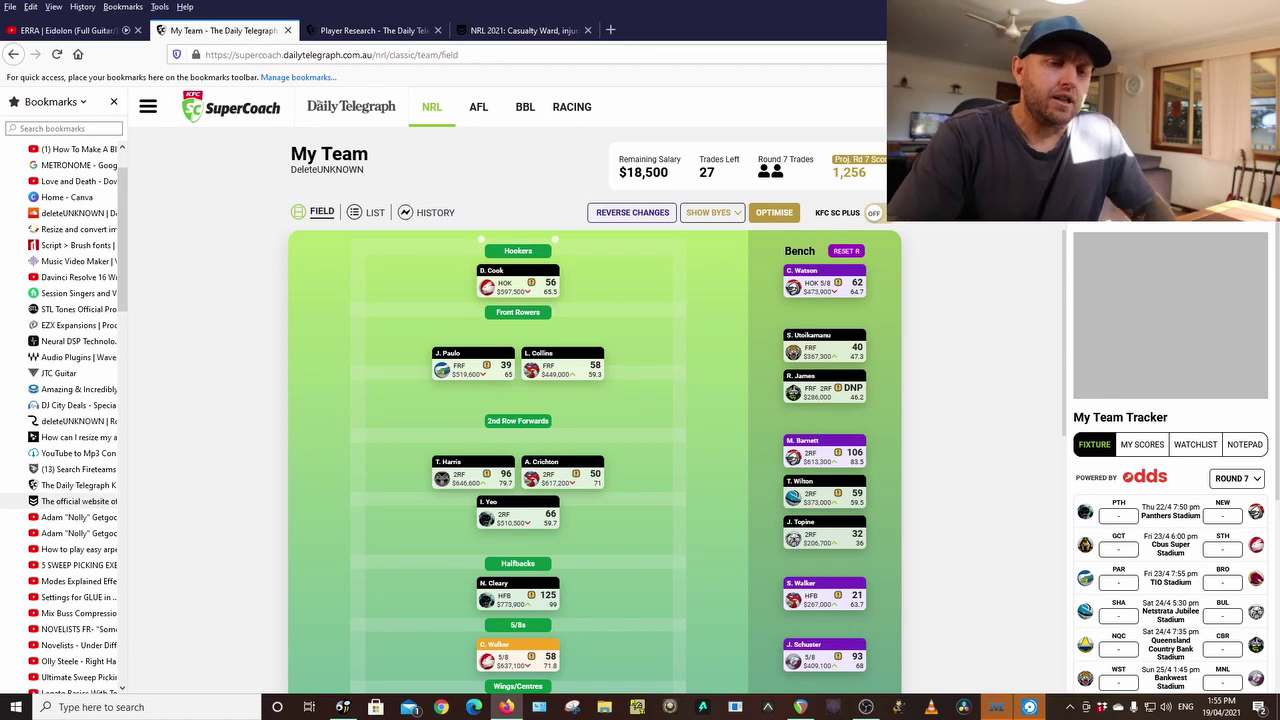
{"action": "type", "text": "jake"}
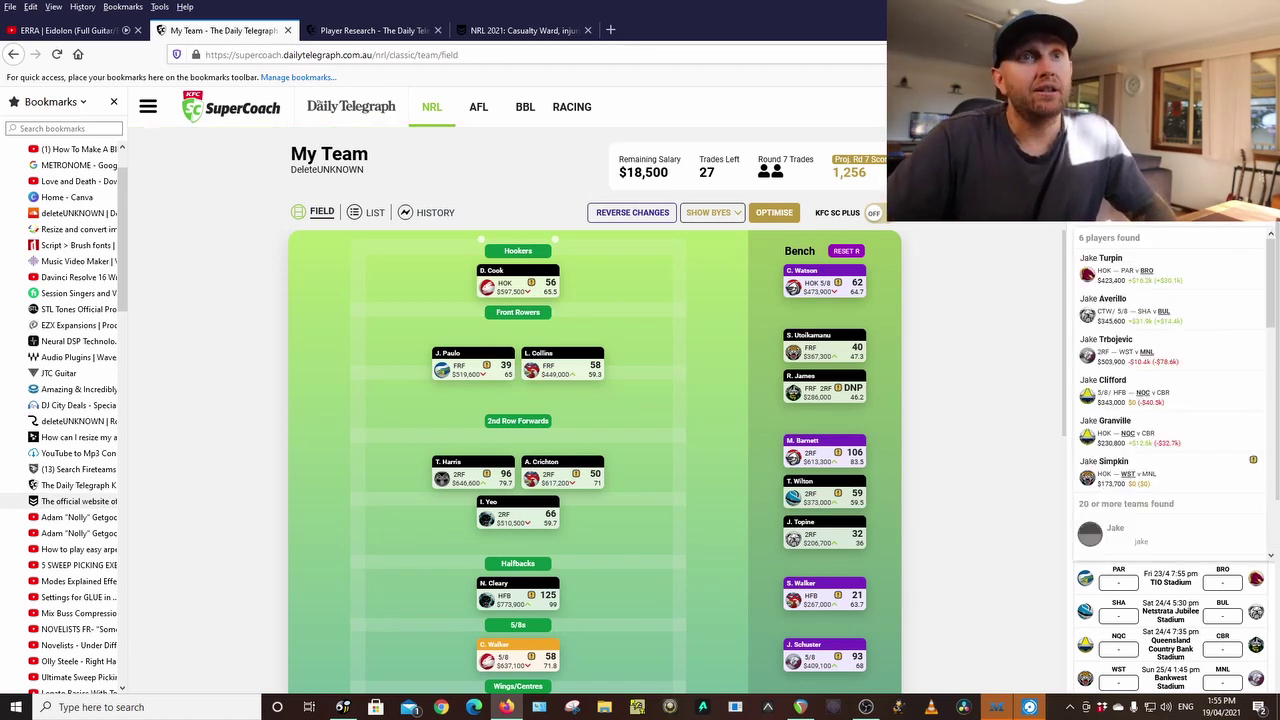
{"action": "left_click", "coordinate": [1118, 468]}
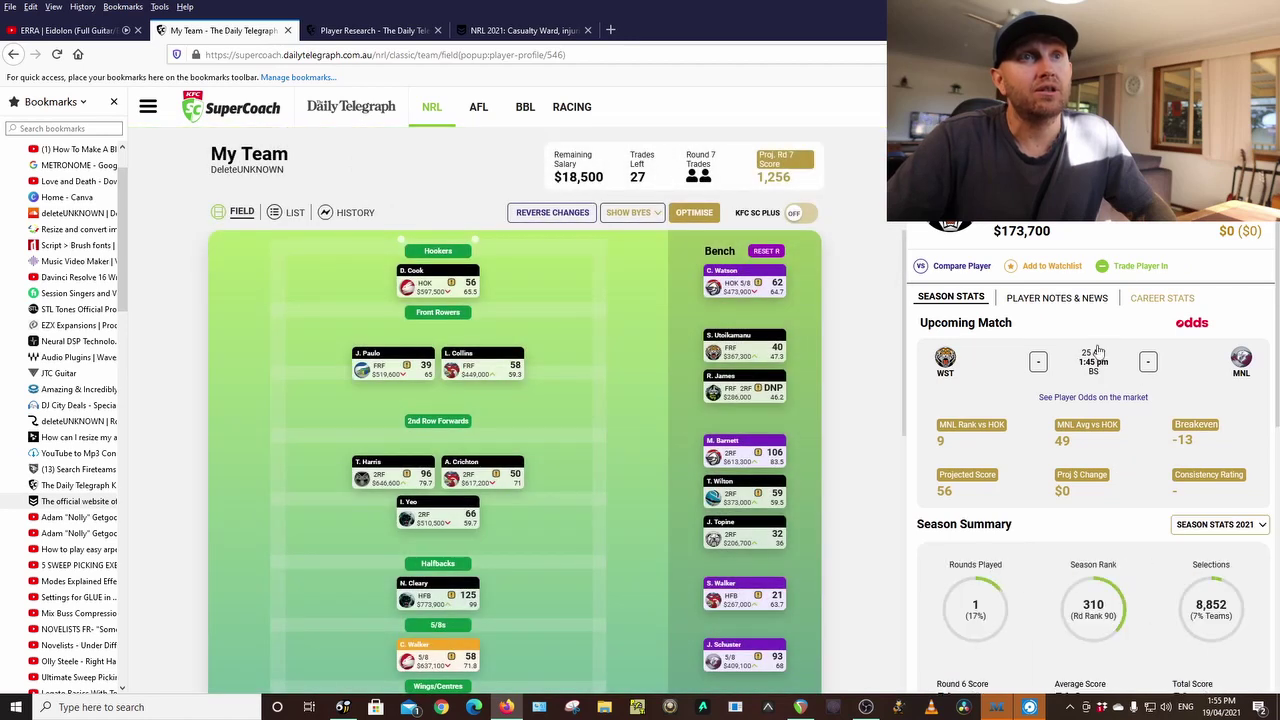
{"action": "scroll", "coordinate": [1124, 372], "scroll_direction": "down", "scroll_amount": 10}
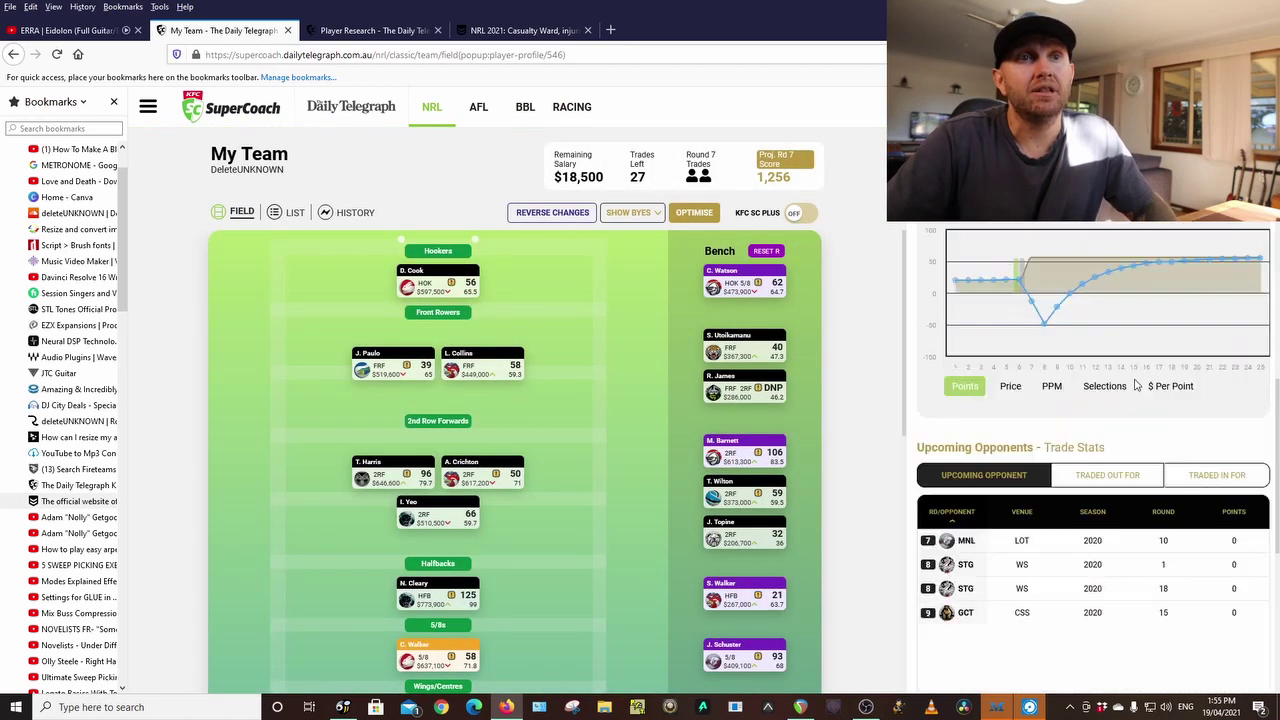
{"action": "scroll", "coordinate": [1136, 383], "scroll_direction": "down", "scroll_amount": 2}
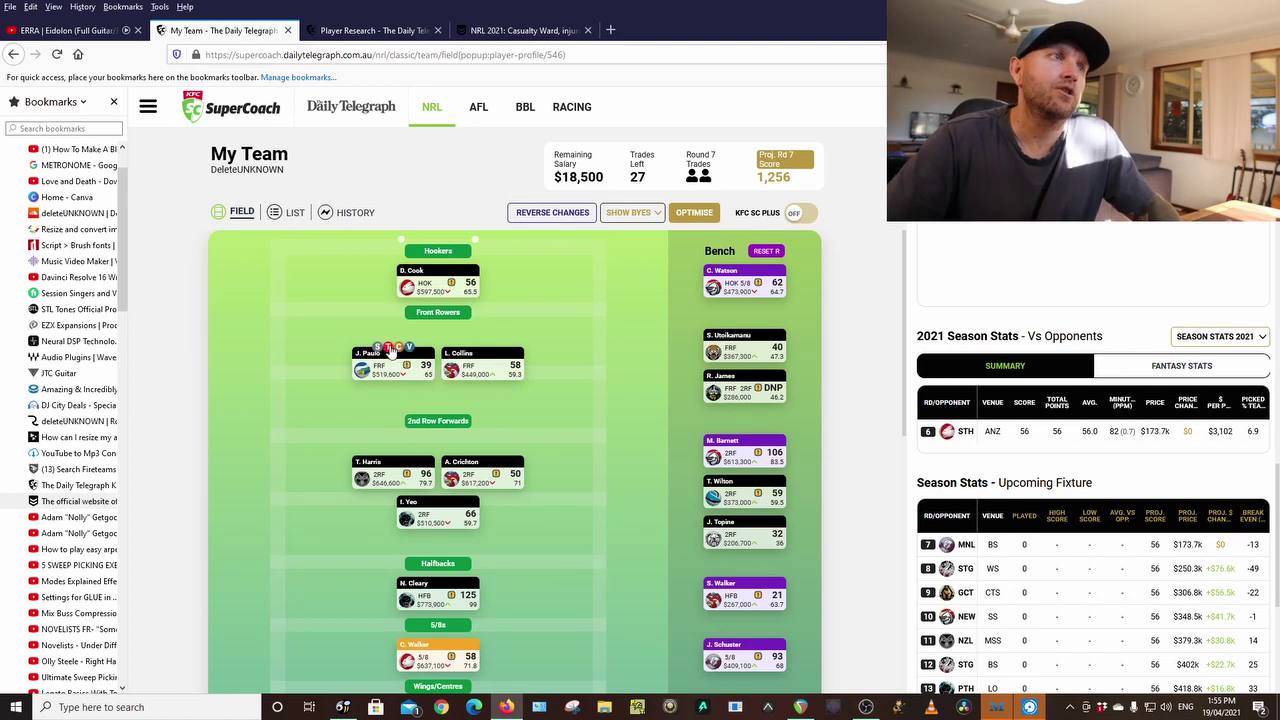
Put front-rower J. Paulo up for trade and sort the available front-row replacements by average score
{"action": "left_click", "coordinate": [388, 348]}
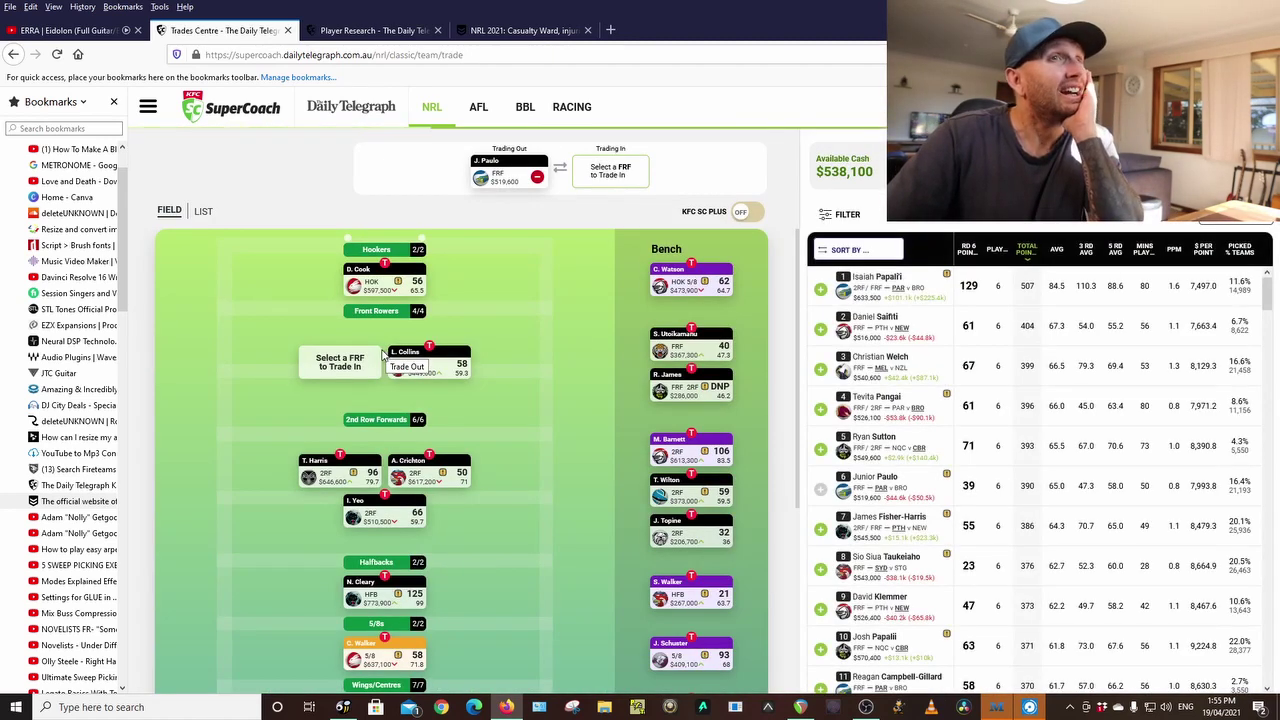
{"action": "left_click", "coordinate": [1057, 252]}
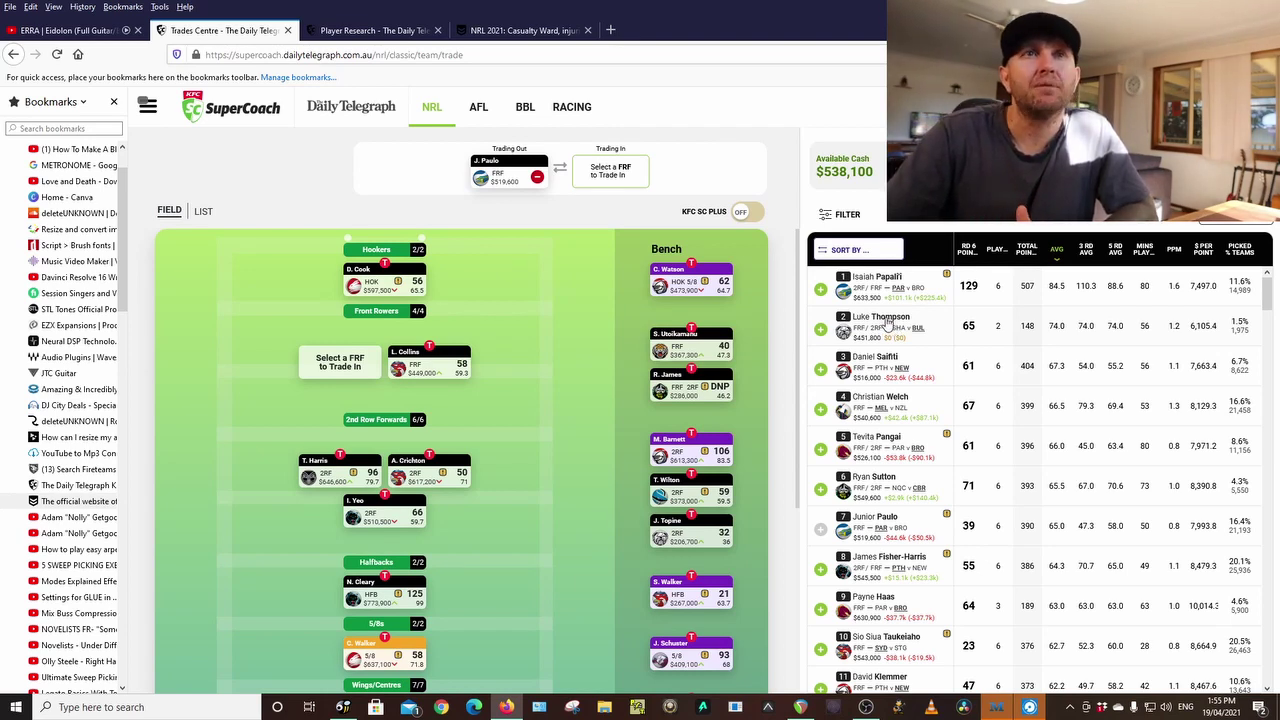
Examine Luke Thompson's breakeven, past results against upcoming opponents, 2021 scores and upcoming fixtures
{"action": "left_click", "coordinate": [887, 323]}
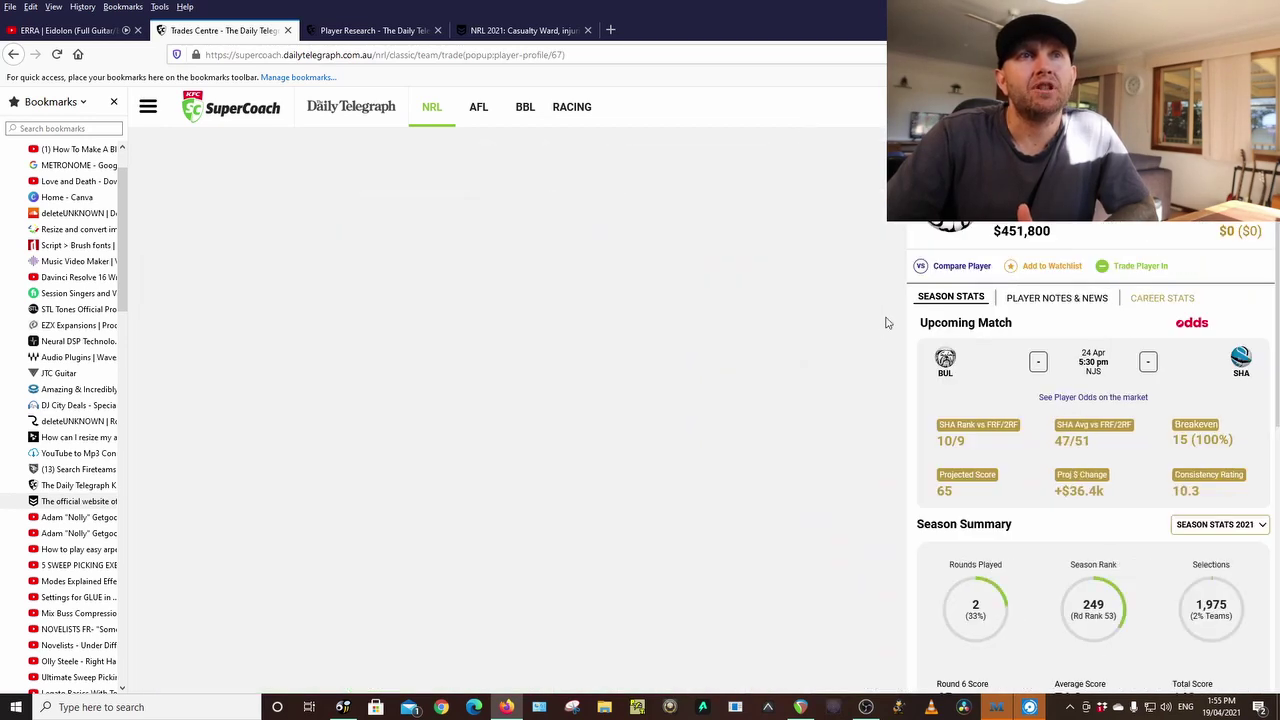
{"action": "scroll", "coordinate": [1149, 461], "scroll_direction": "down", "scroll_amount": 2}
{"action": "scroll", "coordinate": [1149, 461], "scroll_direction": "down", "scroll_amount": 5}
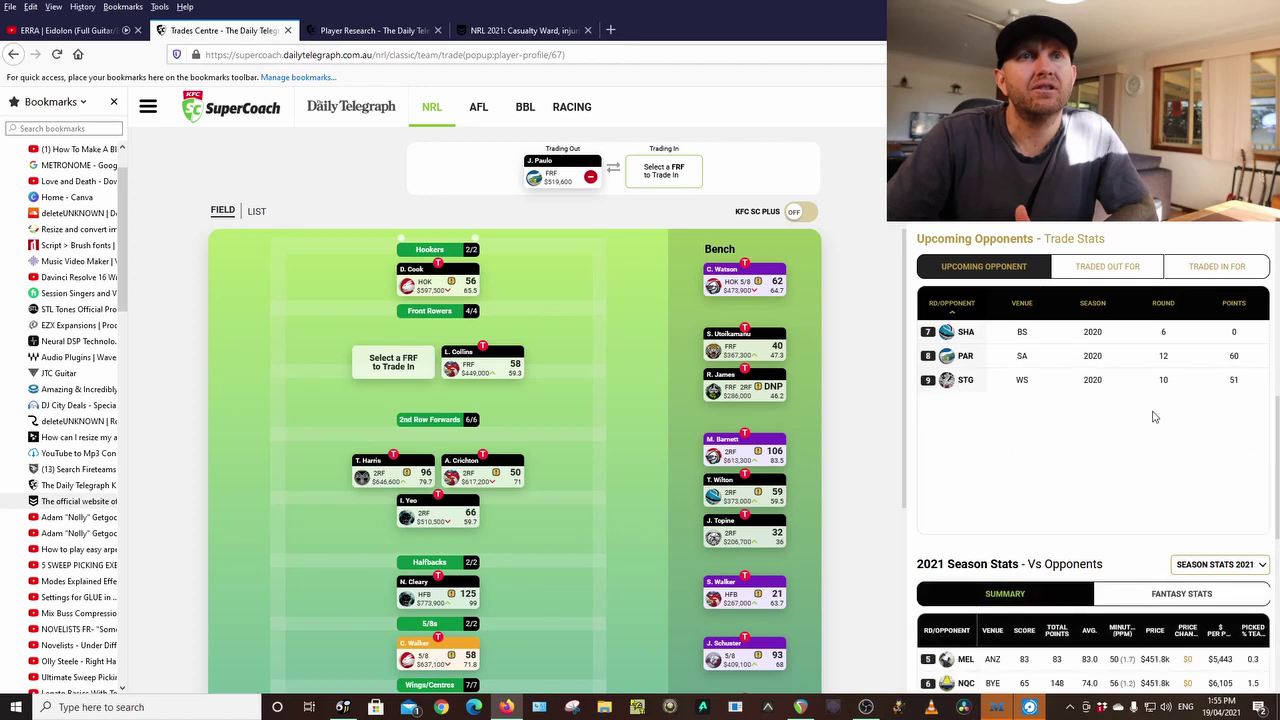
{"action": "scroll", "coordinate": [1155, 420], "scroll_direction": "down", "scroll_amount": 3}
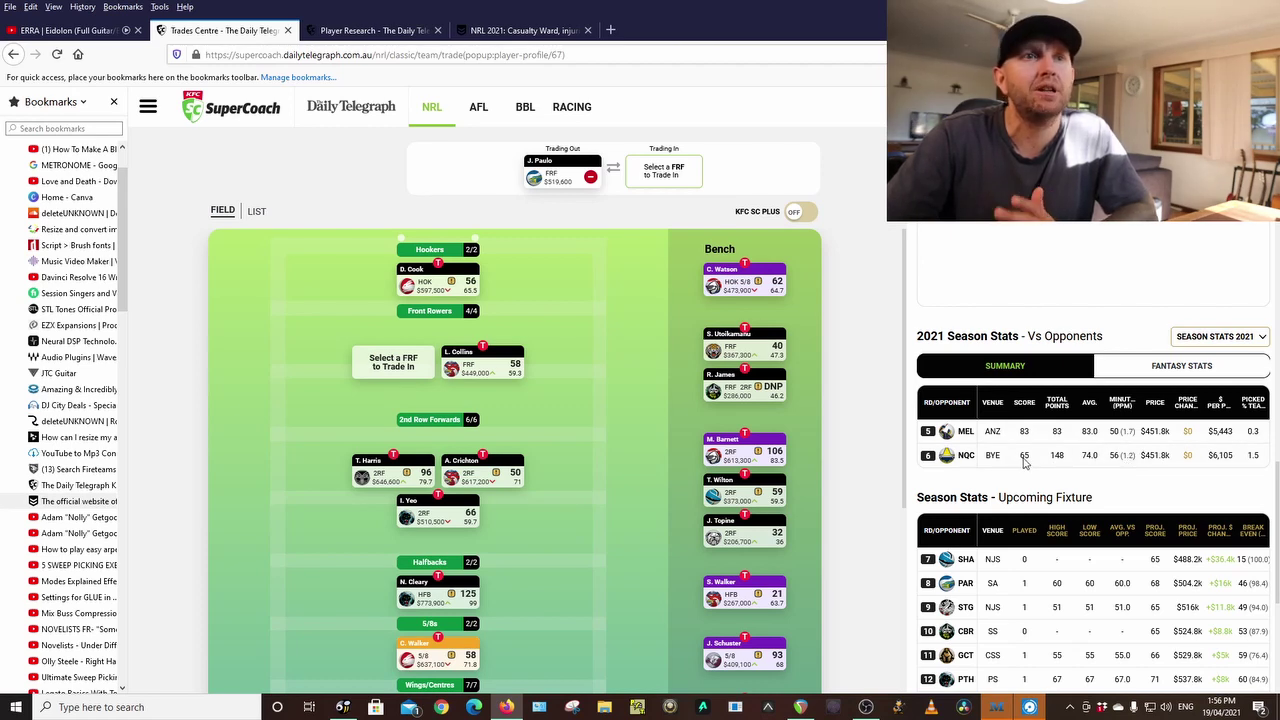
Check Luke Thompson's fantasy stats breakdown and select him as the trade-in for J. Paulo
{"action": "left_click", "coordinate": [1142, 369]}
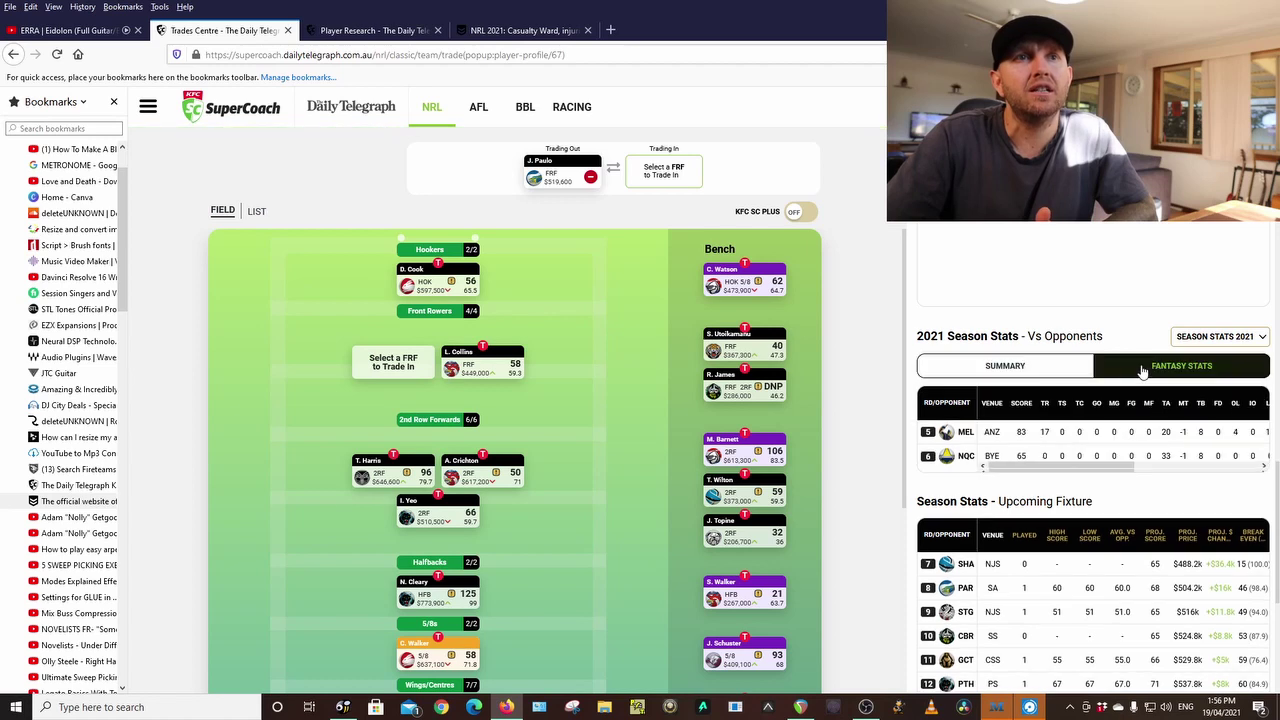
{"action": "left_click", "coordinate": [1163, 468]}
{"action": "left_click_drag", "start_coordinate": [1163, 470], "coordinate": [1072, 470]}
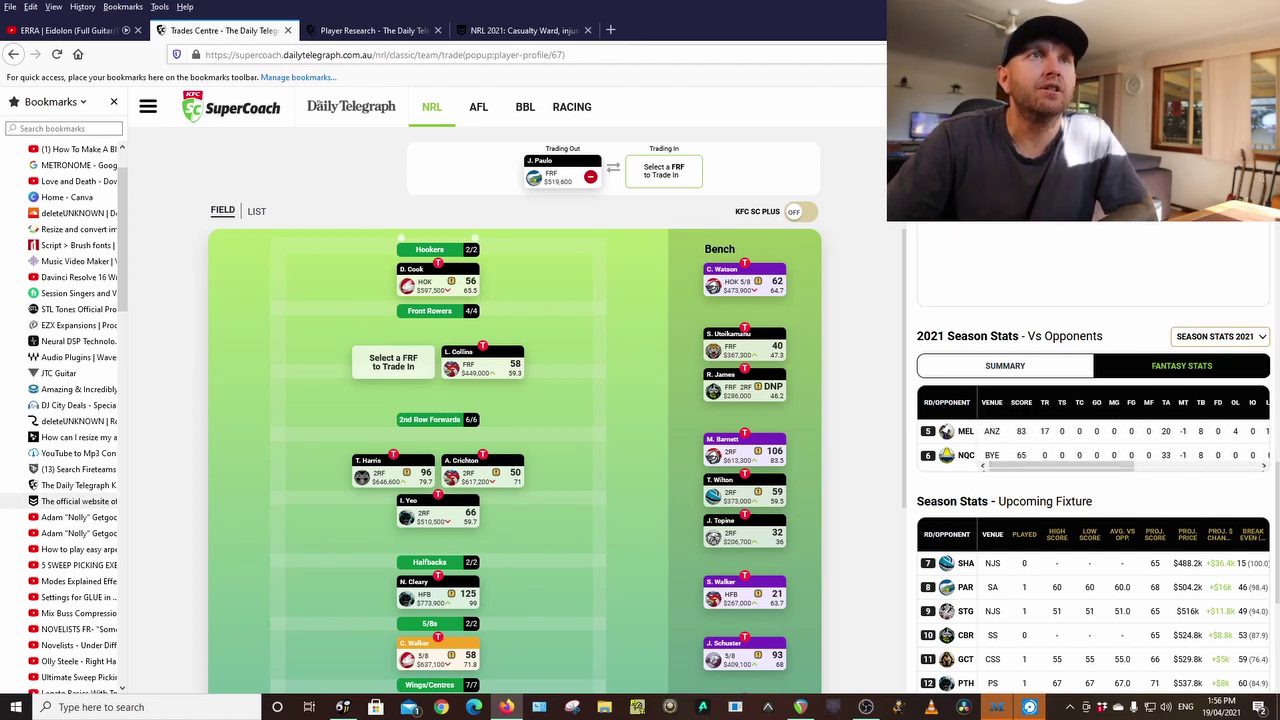
{"action": "key", "text": "Escape"}
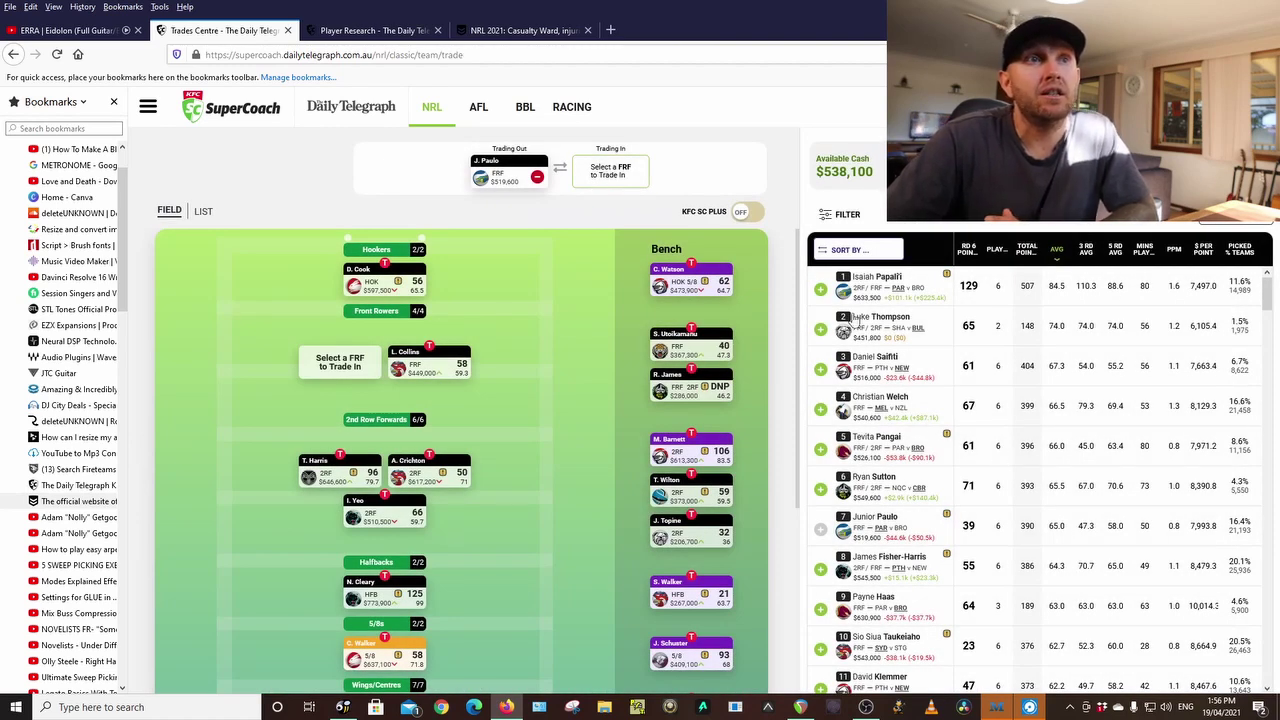
{"action": "left_click", "coordinate": [819, 331]}
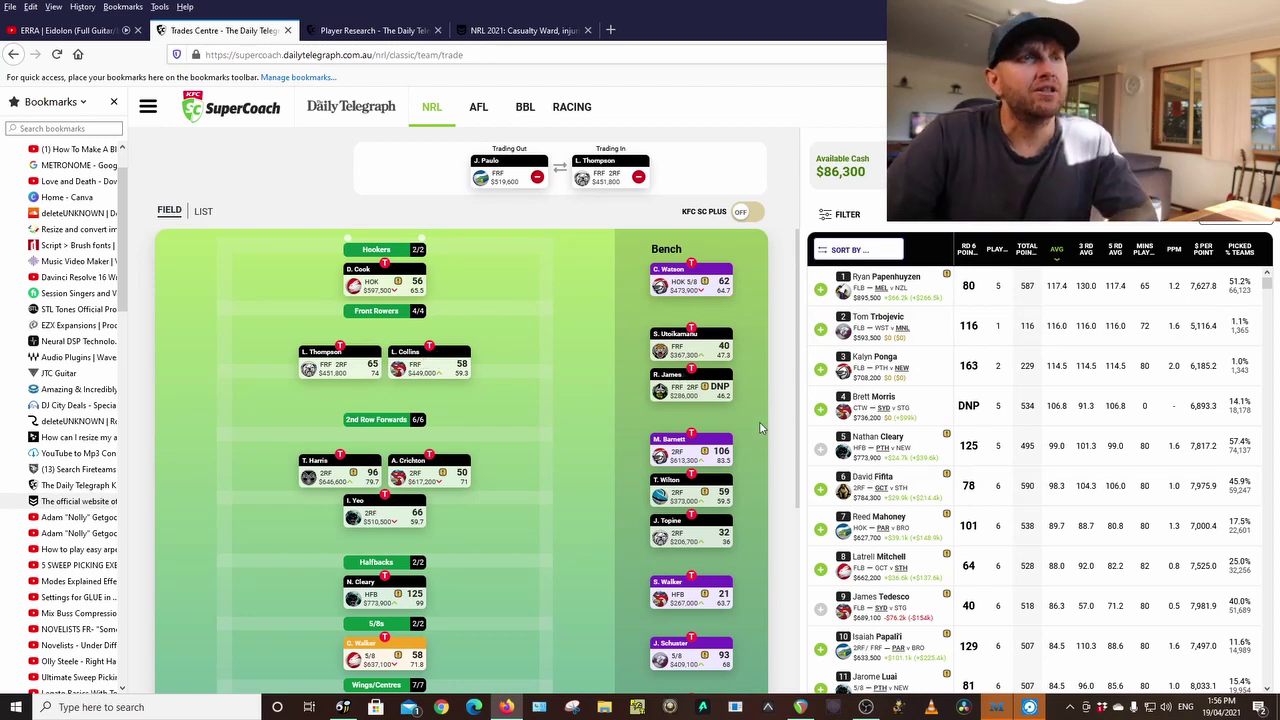
Look over the rest of the squad and review fullback J. Tedesco's breakeven, 2021 opponent scores and upcoming fixtures
{"action": "scroll", "coordinate": [759, 425], "scroll_direction": "down", "scroll_amount": 1}
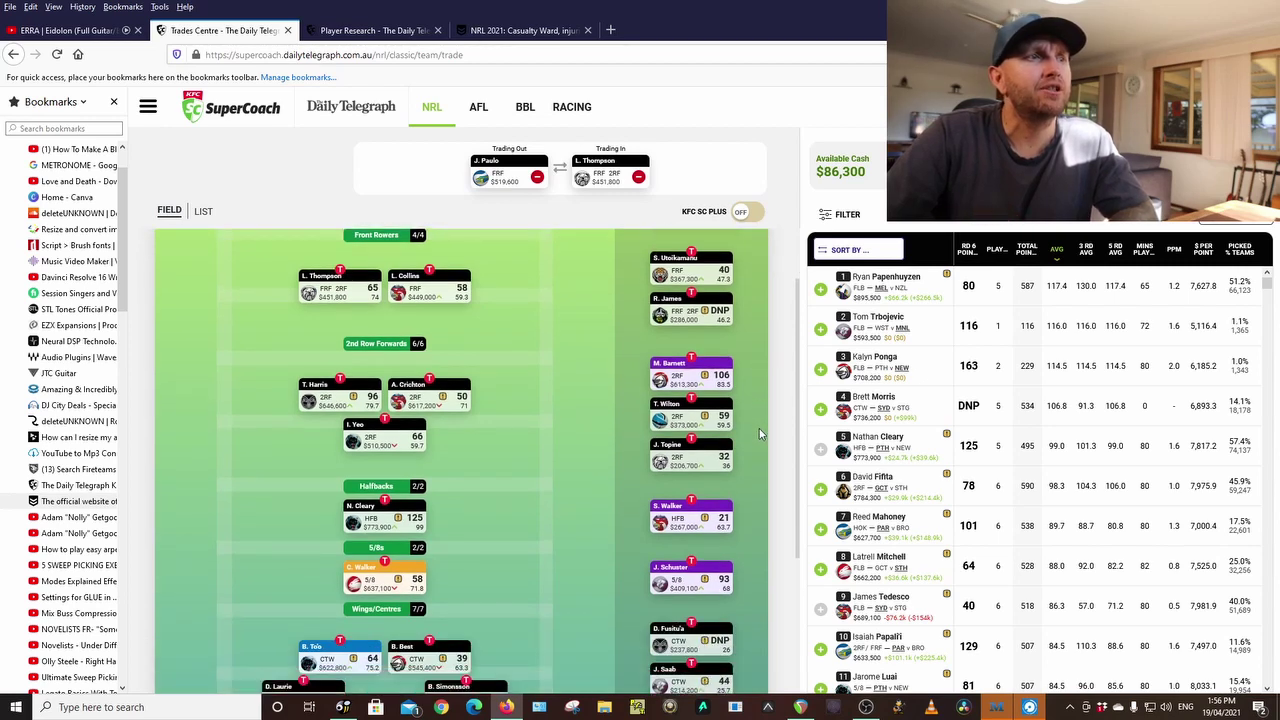
{"action": "scroll", "coordinate": [759, 428], "scroll_direction": "down", "scroll_amount": 2}
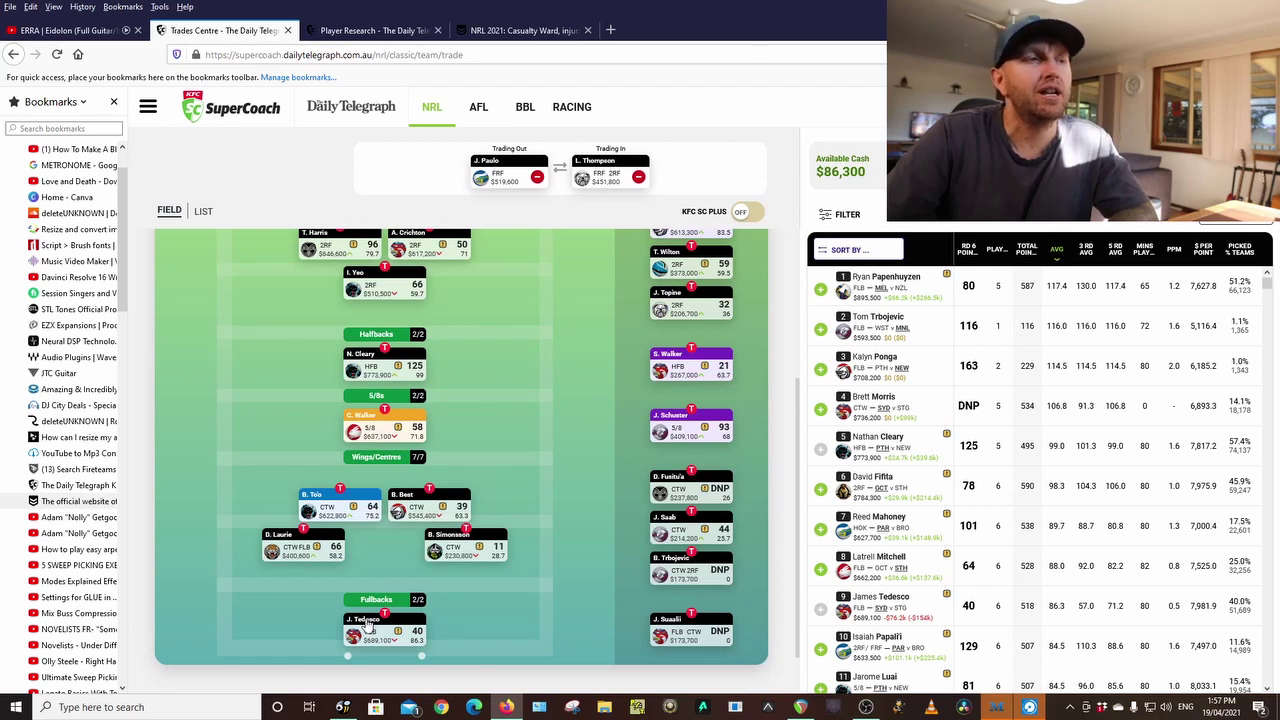
{"action": "left_click", "coordinate": [367, 625]}
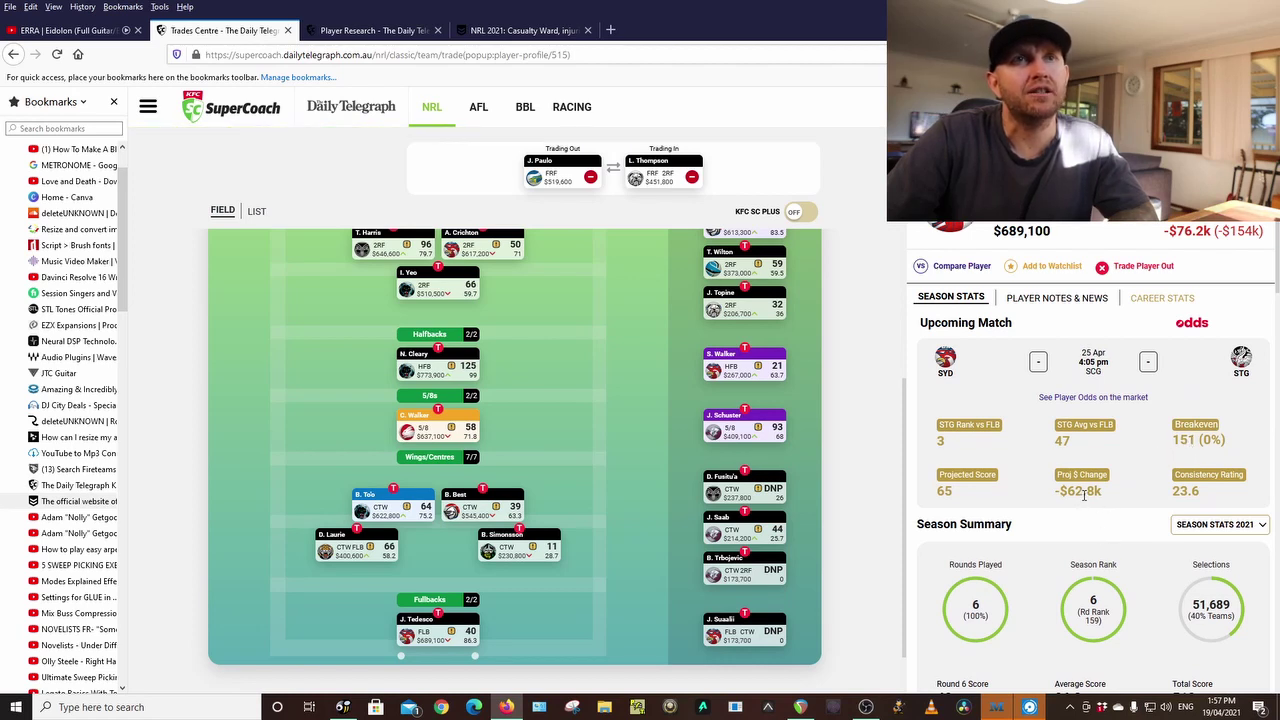
{"action": "scroll", "coordinate": [1150, 494], "scroll_direction": "down", "scroll_amount": 10}
{"action": "scroll", "coordinate": [1152, 503], "scroll_direction": "down", "scroll_amount": 3}
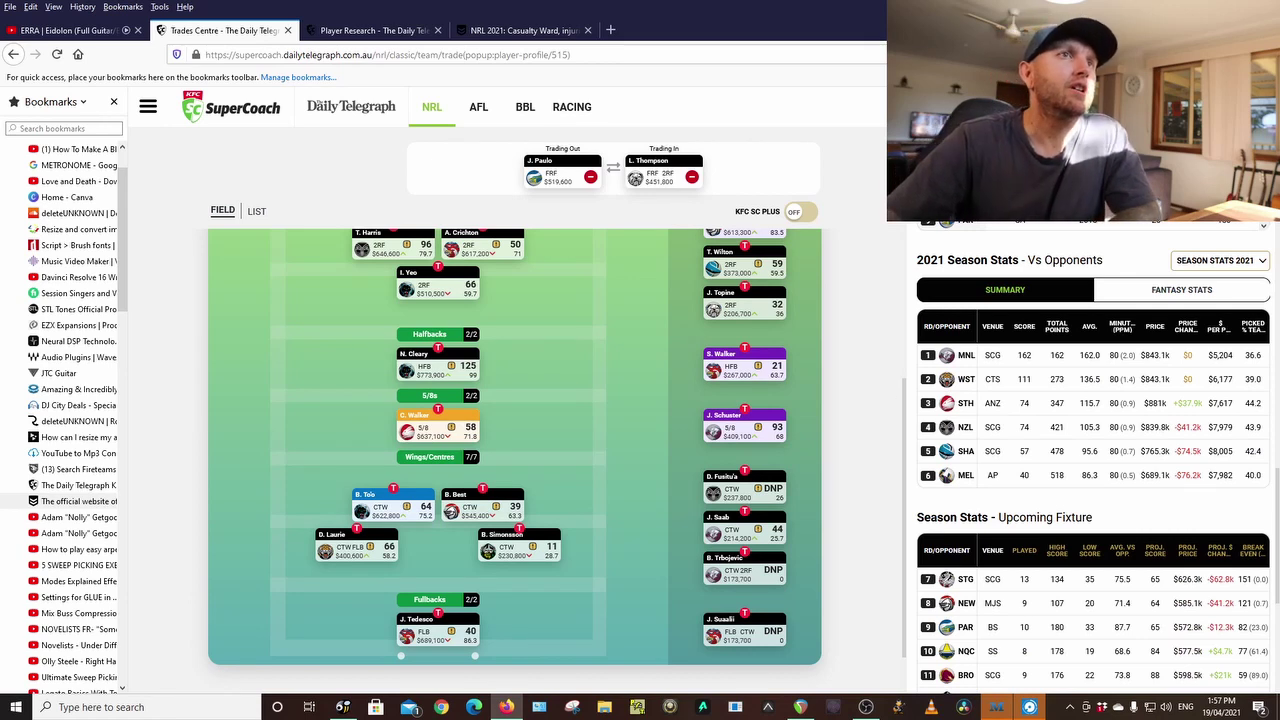
{"action": "key", "text": "Escape"}
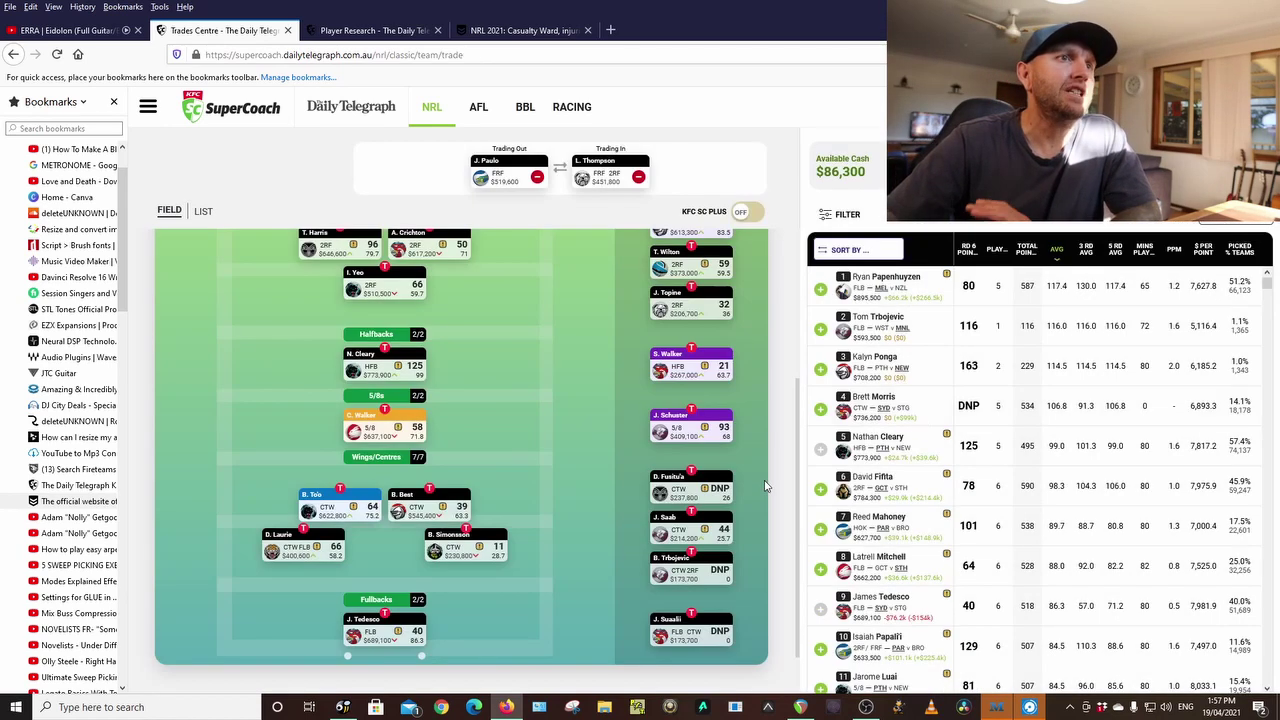
Put fullback J. Tedesco up for trade and look through the available fullback replacements
{"action": "left_click", "coordinate": [385, 614]}
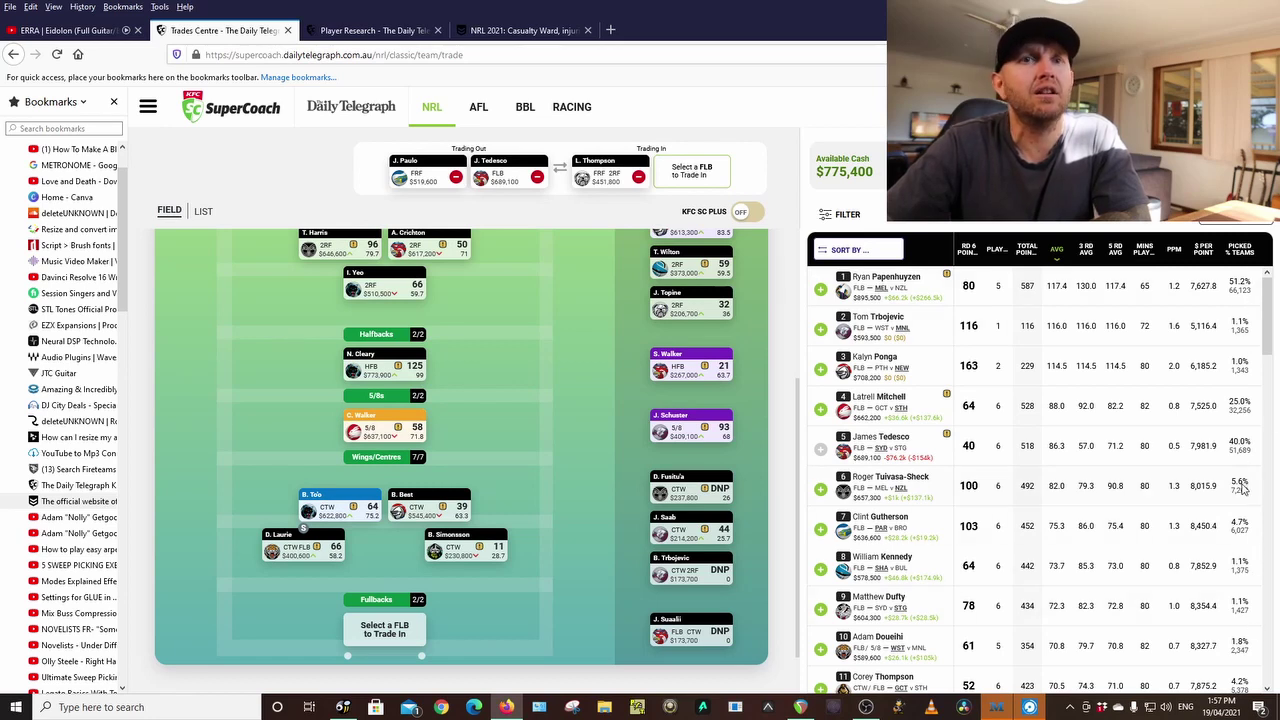
{"action": "scroll", "coordinate": [1243, 488], "scroll_direction": "down", "scroll_amount": 1}
{"action": "scroll", "coordinate": [1243, 489], "scroll_direction": "up", "scroll_amount": 1}
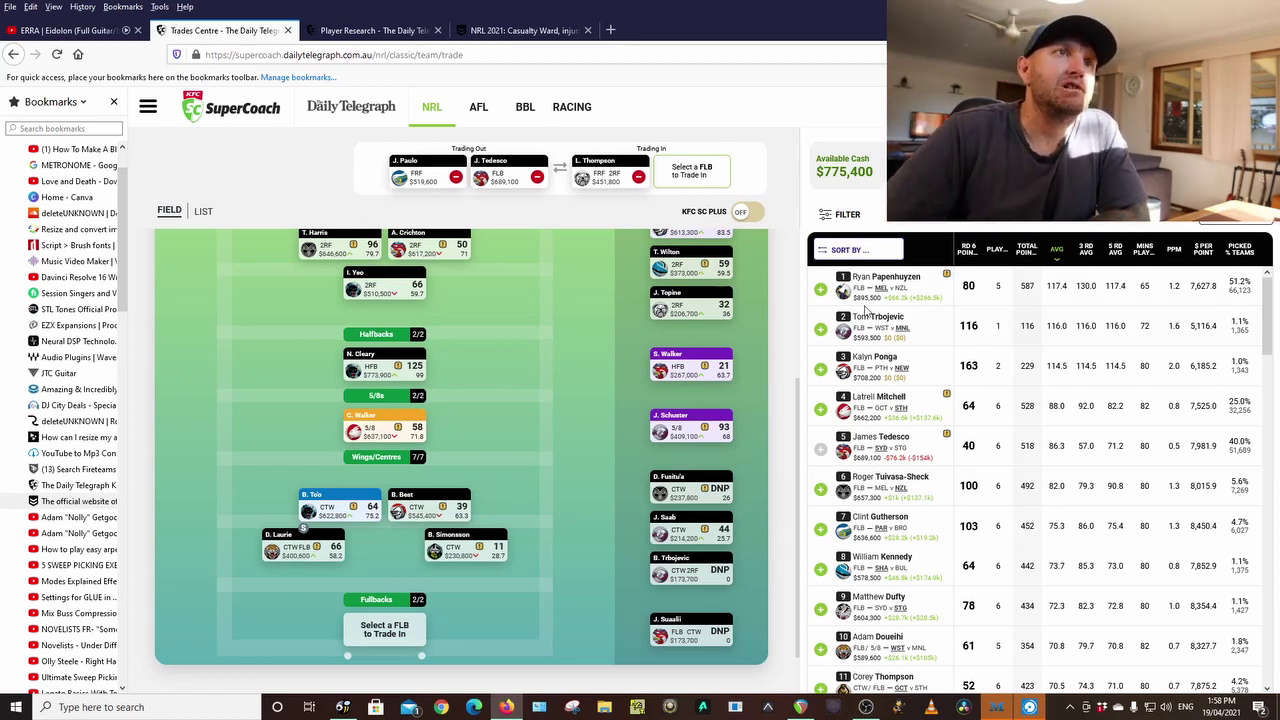
Review Tom Trbojevic's upcoming match, past results against upcoming opponents, fixtures and 2021 fantasy stats breakdown
{"action": "left_click", "coordinate": [871, 327]}
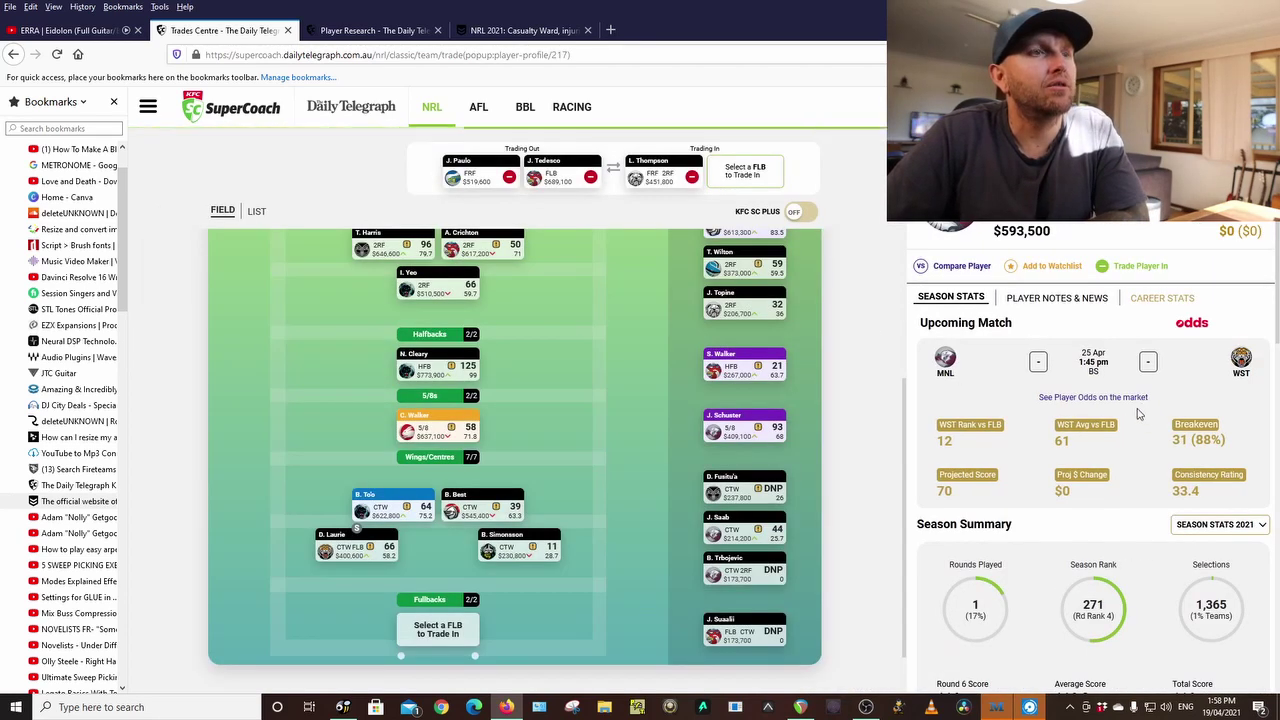
{"action": "scroll", "coordinate": [1138, 400], "scroll_direction": "down", "scroll_amount": 10}
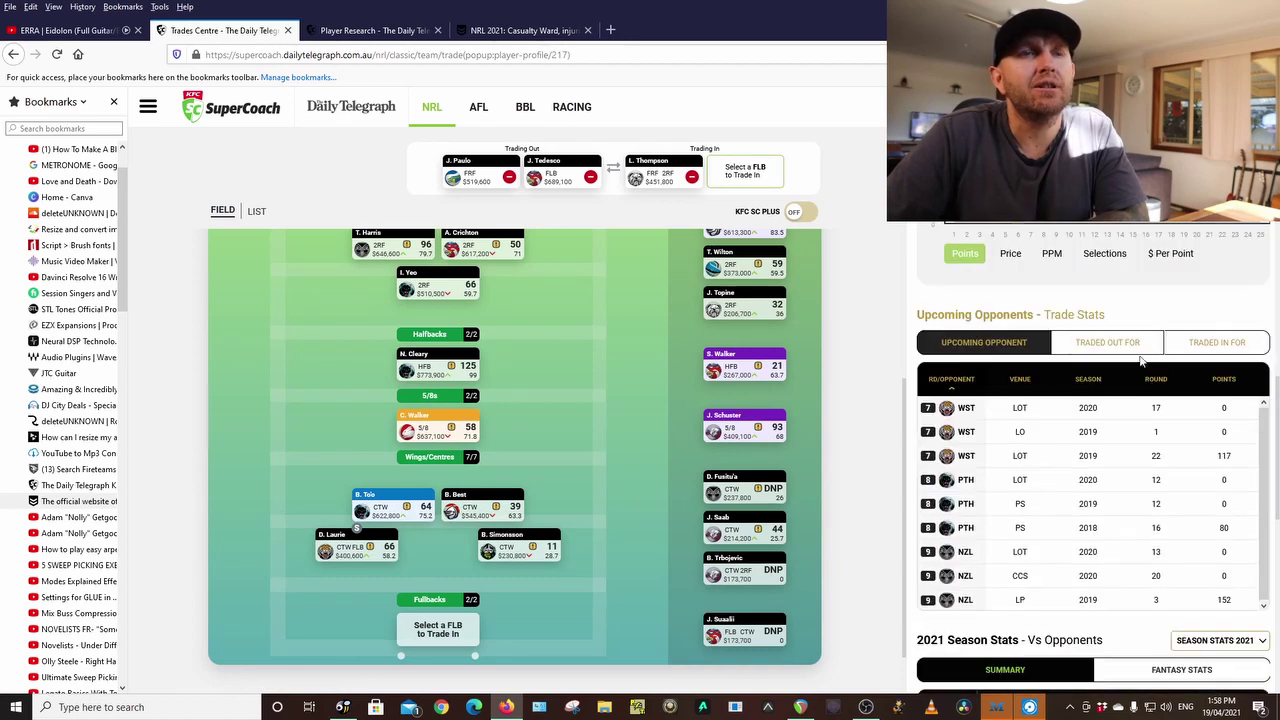
{"action": "scroll", "coordinate": [1140, 360], "scroll_direction": "down", "scroll_amount": 2}
{"action": "scroll", "coordinate": [1138, 352], "scroll_direction": "down", "scroll_amount": 2}
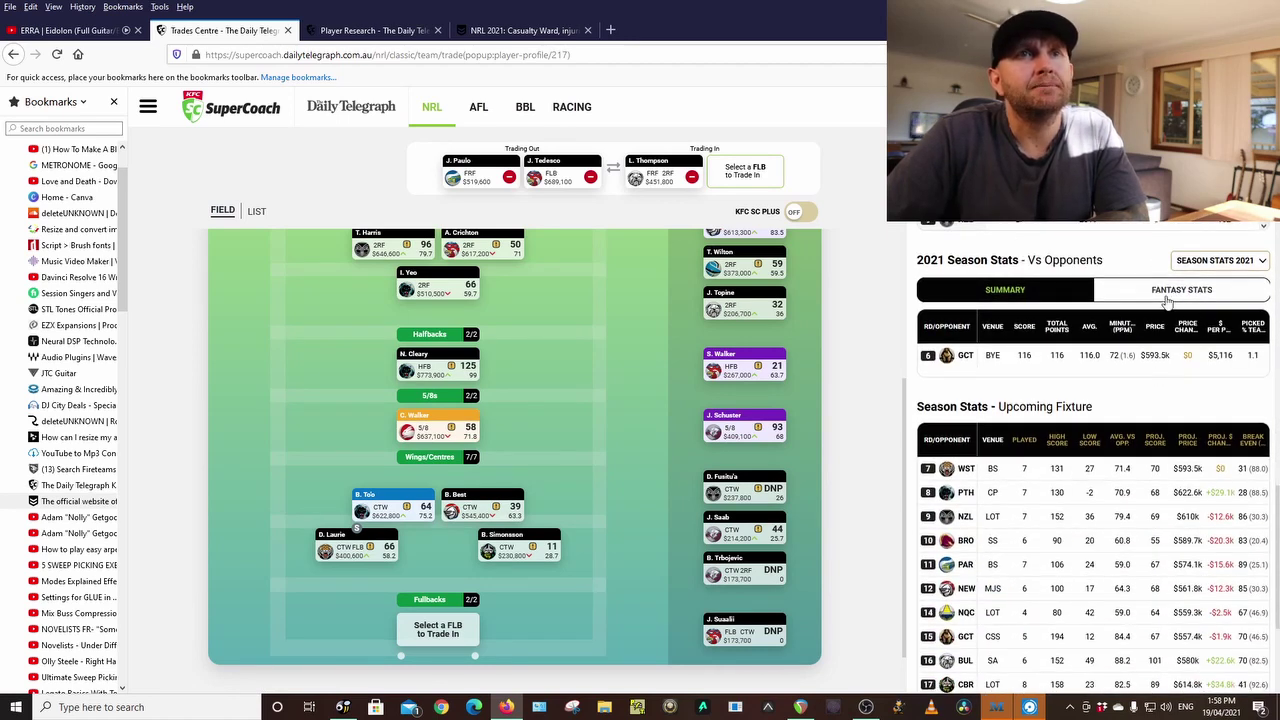
{"action": "left_click", "coordinate": [1166, 298]}
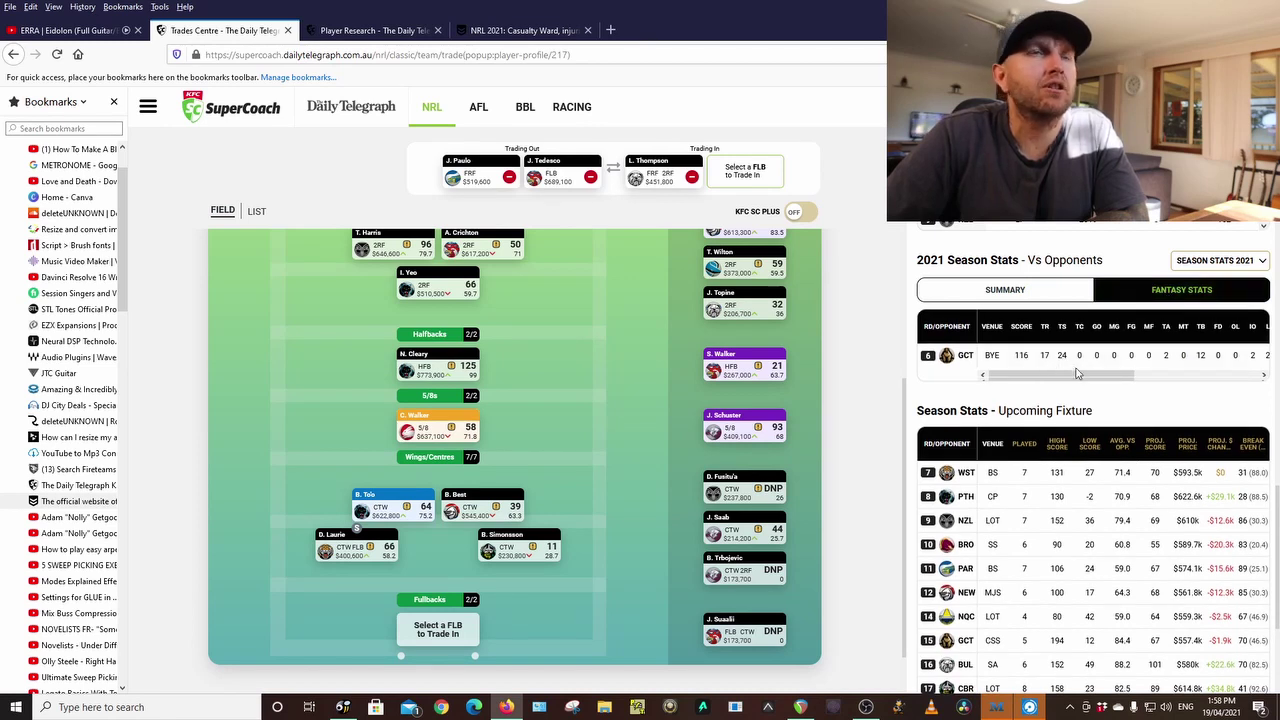
{"action": "scroll", "coordinate": [1077, 372], "scroll_direction": "up", "scroll_amount": 3}
{"action": "key", "text": "Escape"}
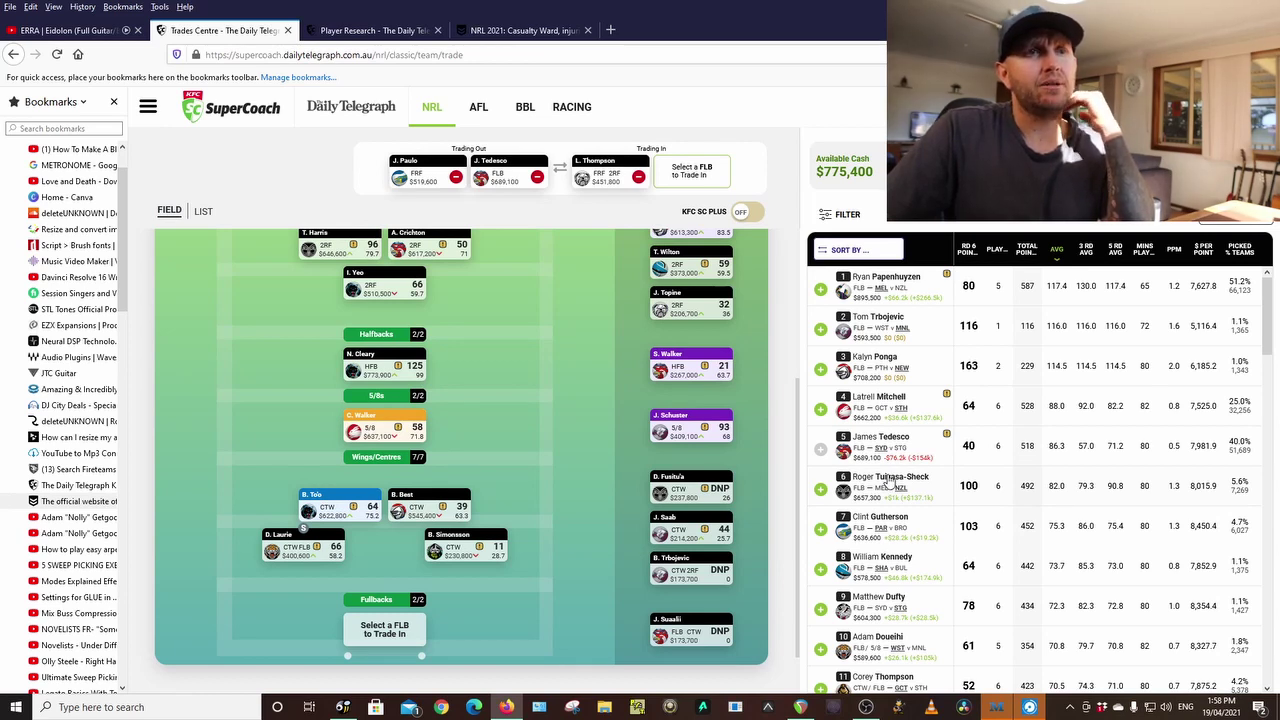
Review fullback Matthew Dufty's breakeven, 2021 scores against opponents and upcoming fixtures
{"action": "left_click", "coordinate": [875, 604]}
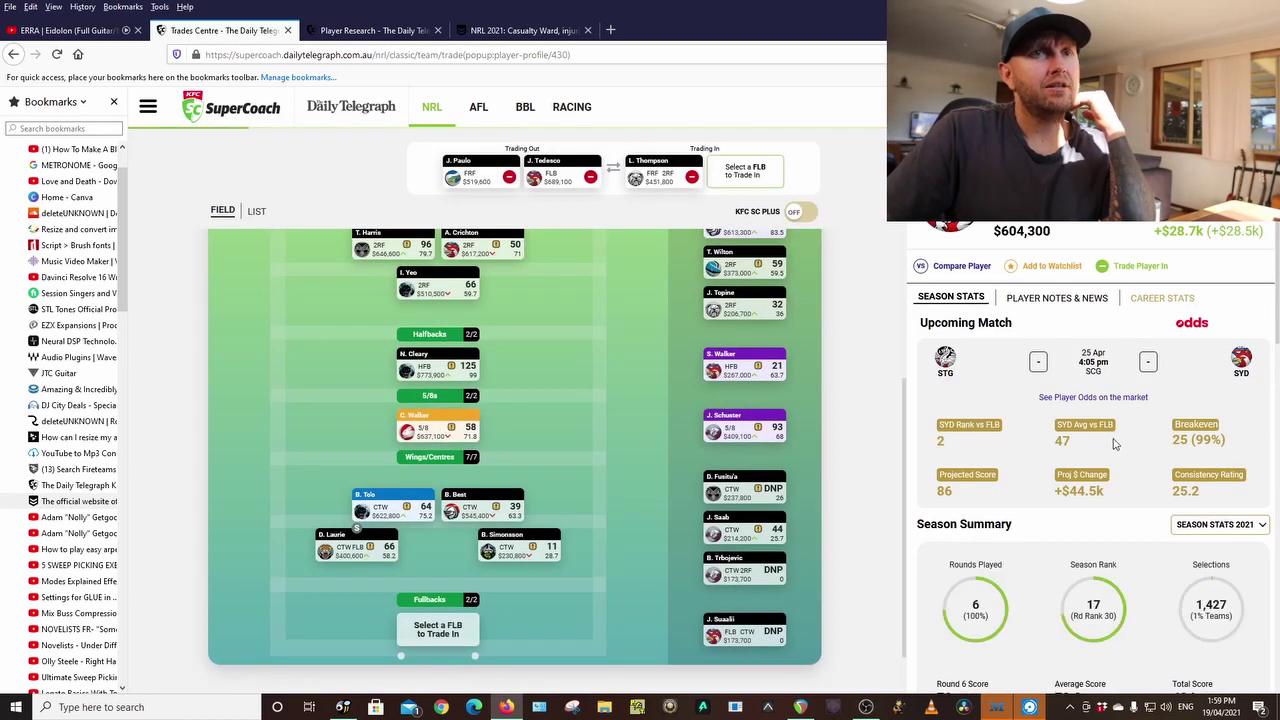
{"action": "scroll", "coordinate": [1113, 443], "scroll_direction": "down", "scroll_amount": 10}
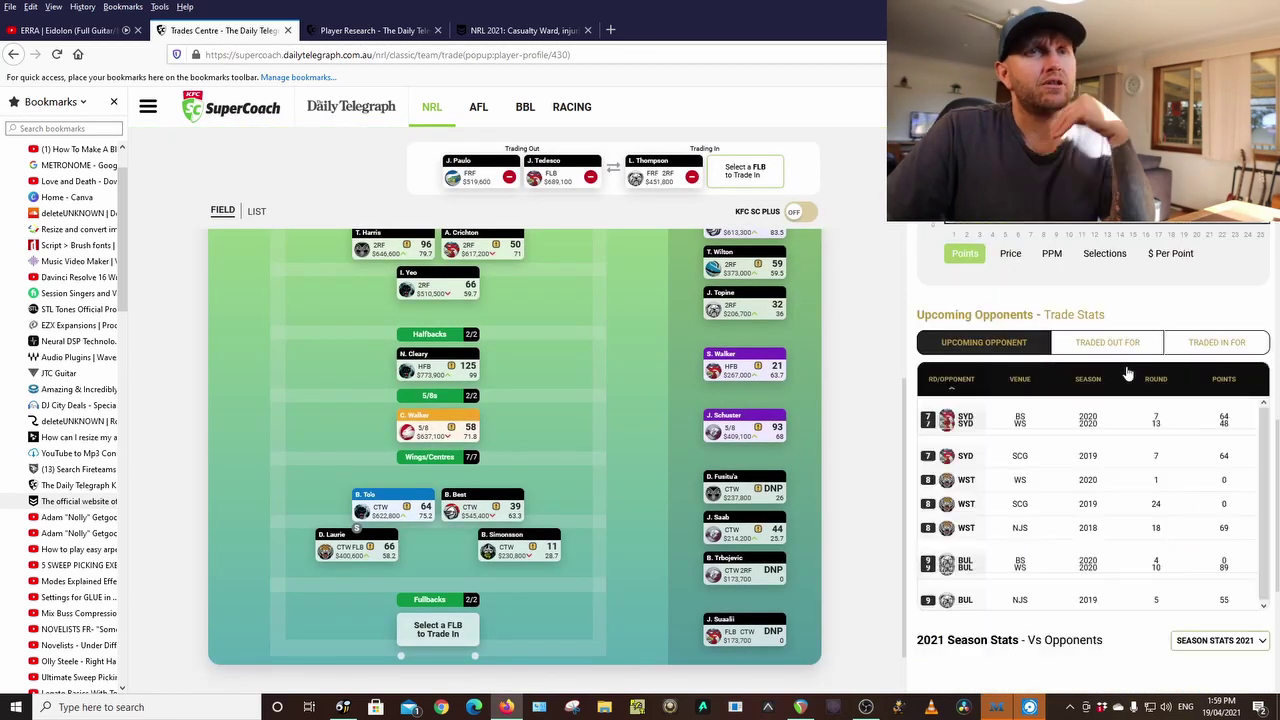
{"action": "scroll", "coordinate": [1128, 373], "scroll_direction": "down", "scroll_amount": 4}
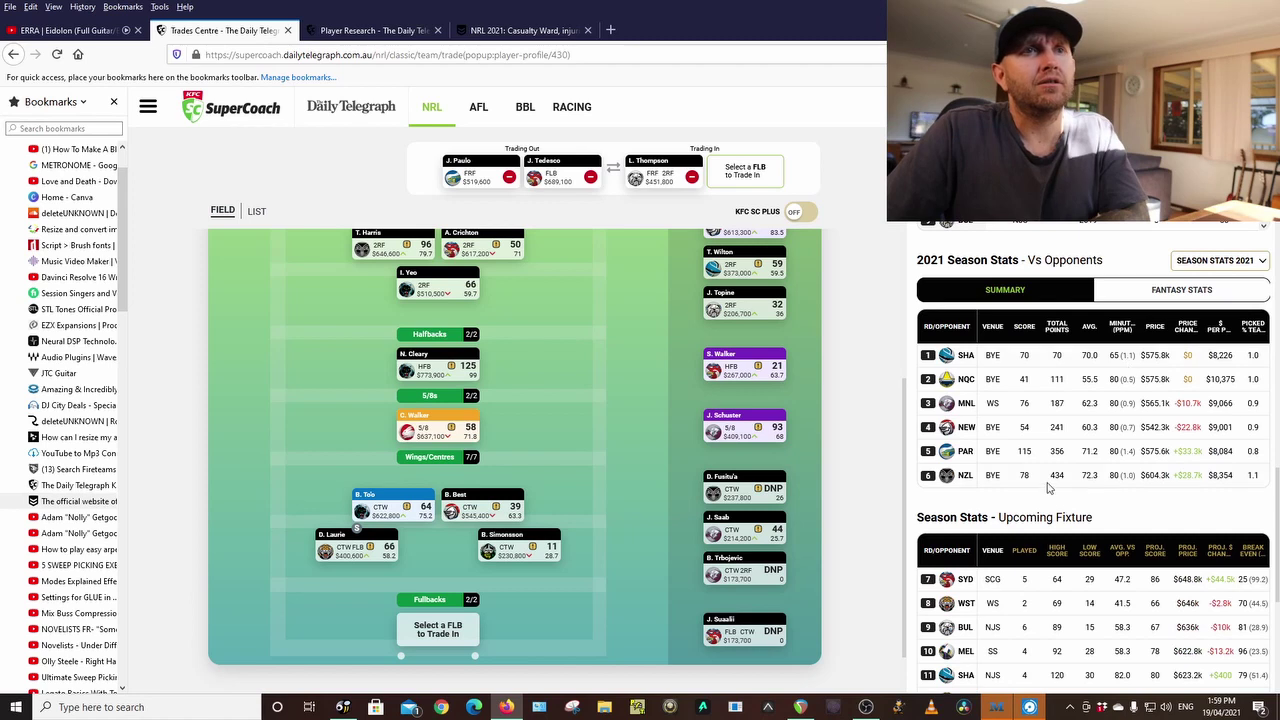
{"action": "scroll", "coordinate": [1108, 475], "scroll_direction": "down", "scroll_amount": 1}
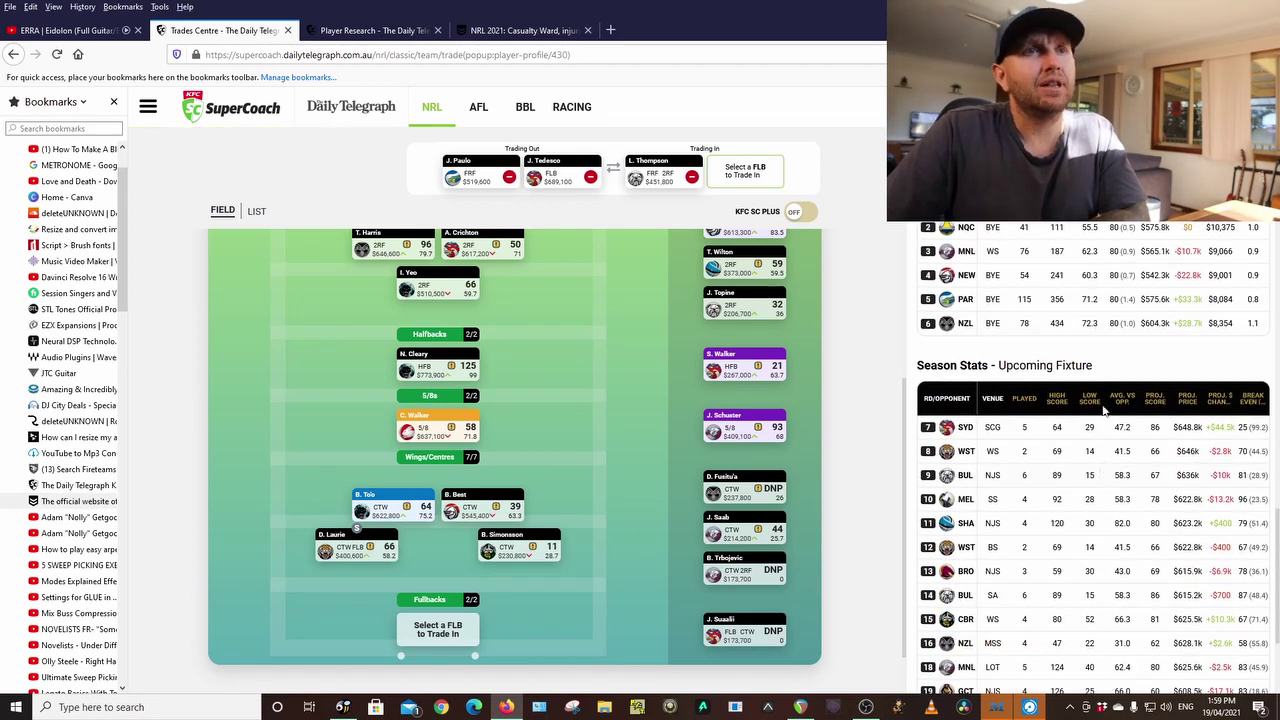
{"action": "key", "text": "Escape"}
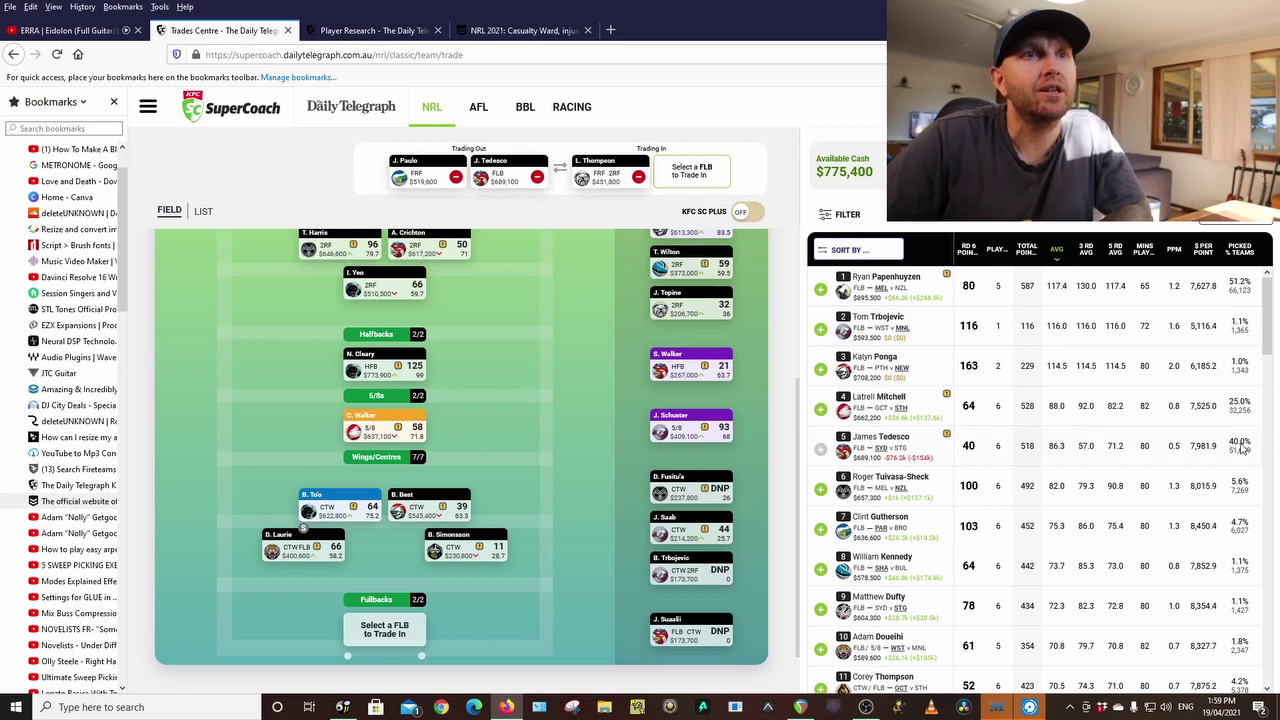
Recheck James Tedesco's points chart, 2021 scores against opponents and upcoming fixtures from the fullback list
{"action": "left_click", "coordinate": [888, 443]}
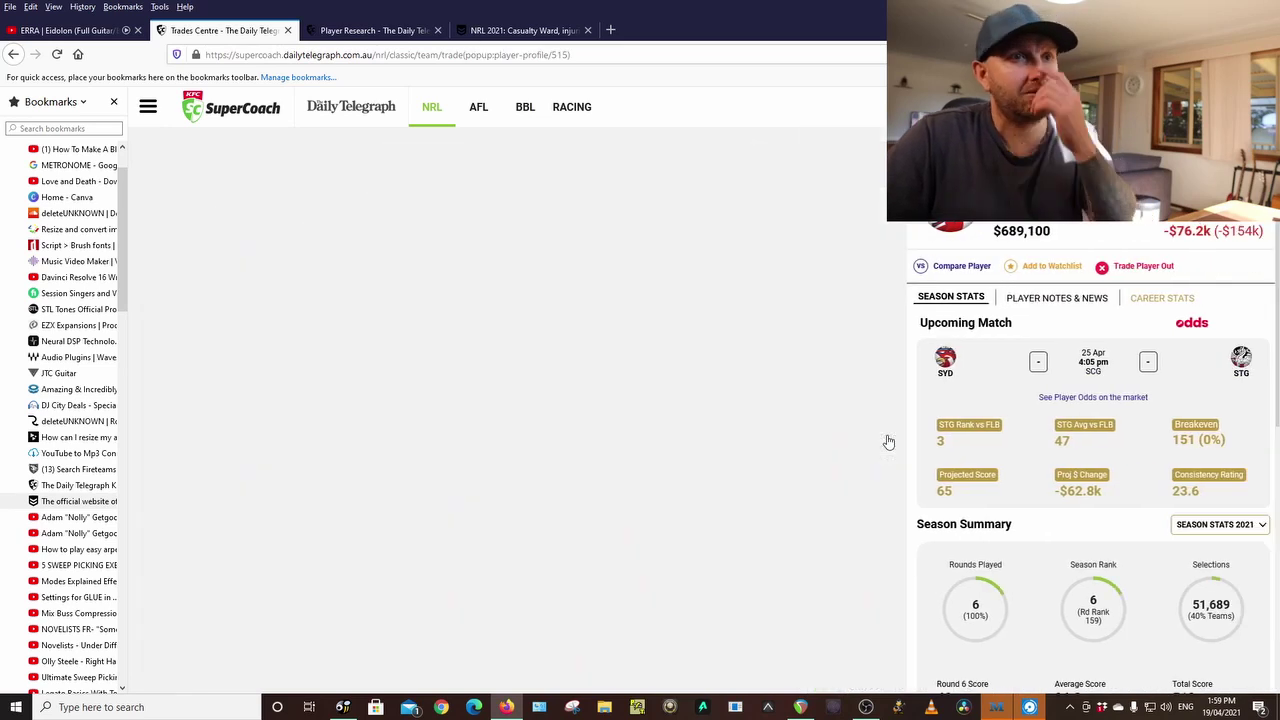
{"action": "scroll", "coordinate": [1130, 490], "scroll_direction": "down", "scroll_amount": 3}
{"action": "scroll", "coordinate": [1120, 471], "scroll_direction": "down", "scroll_amount": 10}
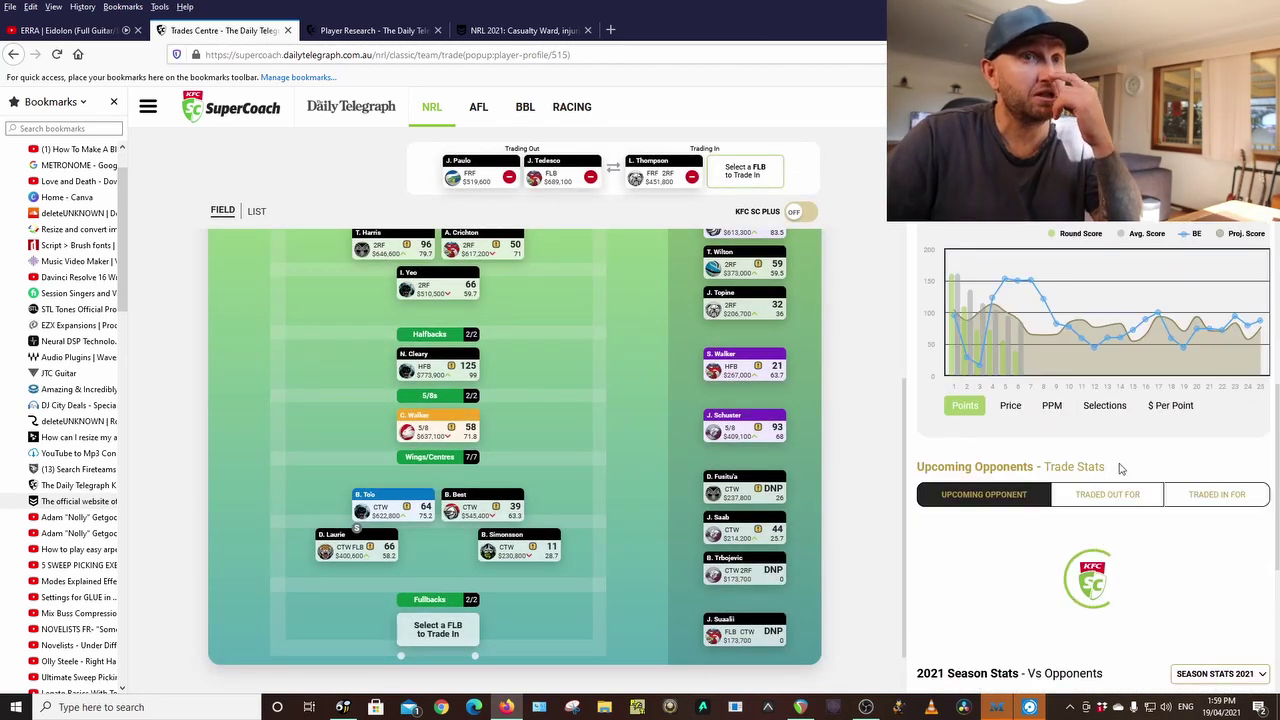
{"action": "scroll", "coordinate": [1100, 432], "scroll_direction": "down", "scroll_amount": 3}
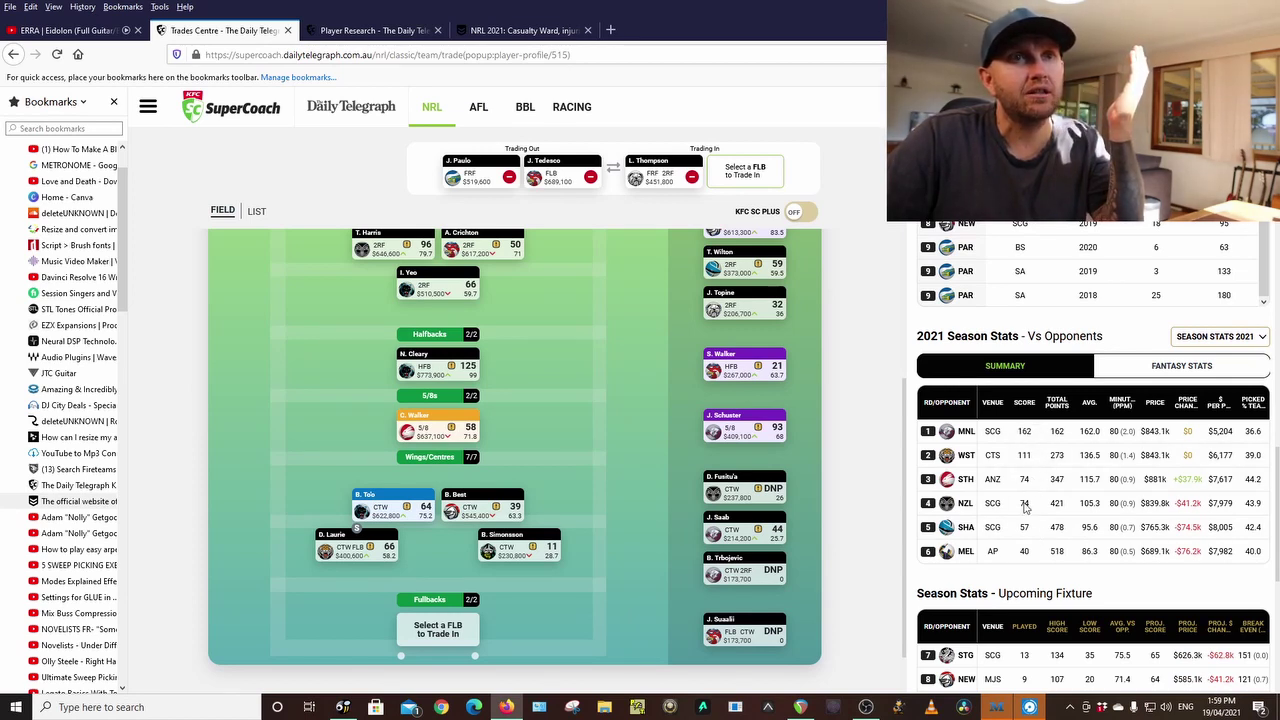
{"action": "scroll", "coordinate": [1033, 309], "scroll_direction": "down", "scroll_amount": 3}
{"action": "key", "text": "Escape"}
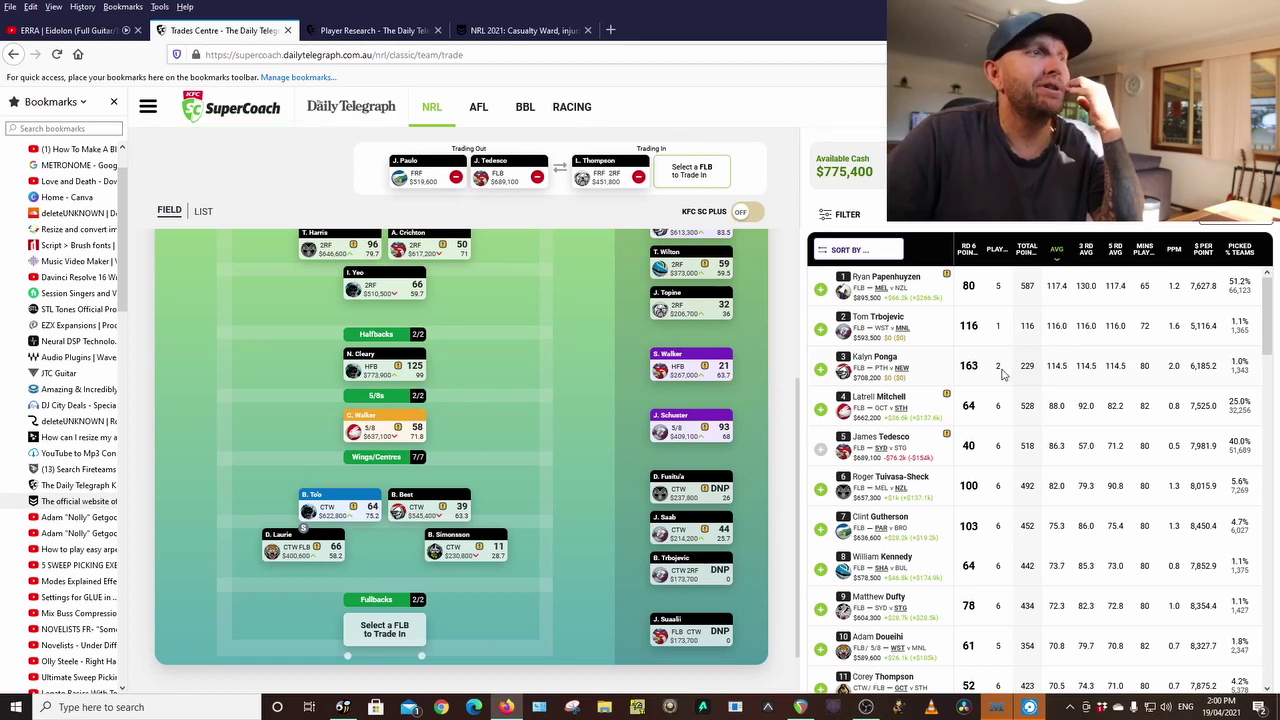
Look over the squad's field and bench players from hookers to fullbacks while weighing the fullback trade
{"action": "scroll", "coordinate": [759, 502], "scroll_direction": "up", "scroll_amount": 5}
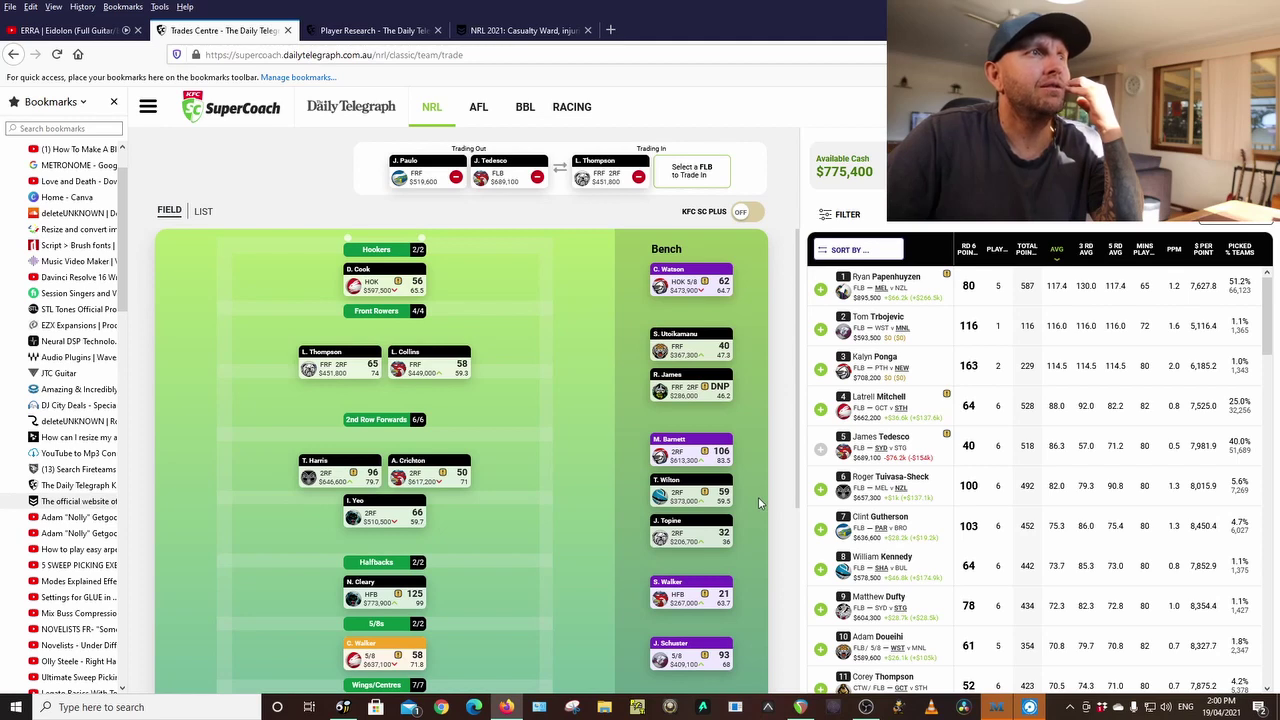
{"action": "scroll", "coordinate": [759, 497], "scroll_direction": "down", "scroll_amount": 3}
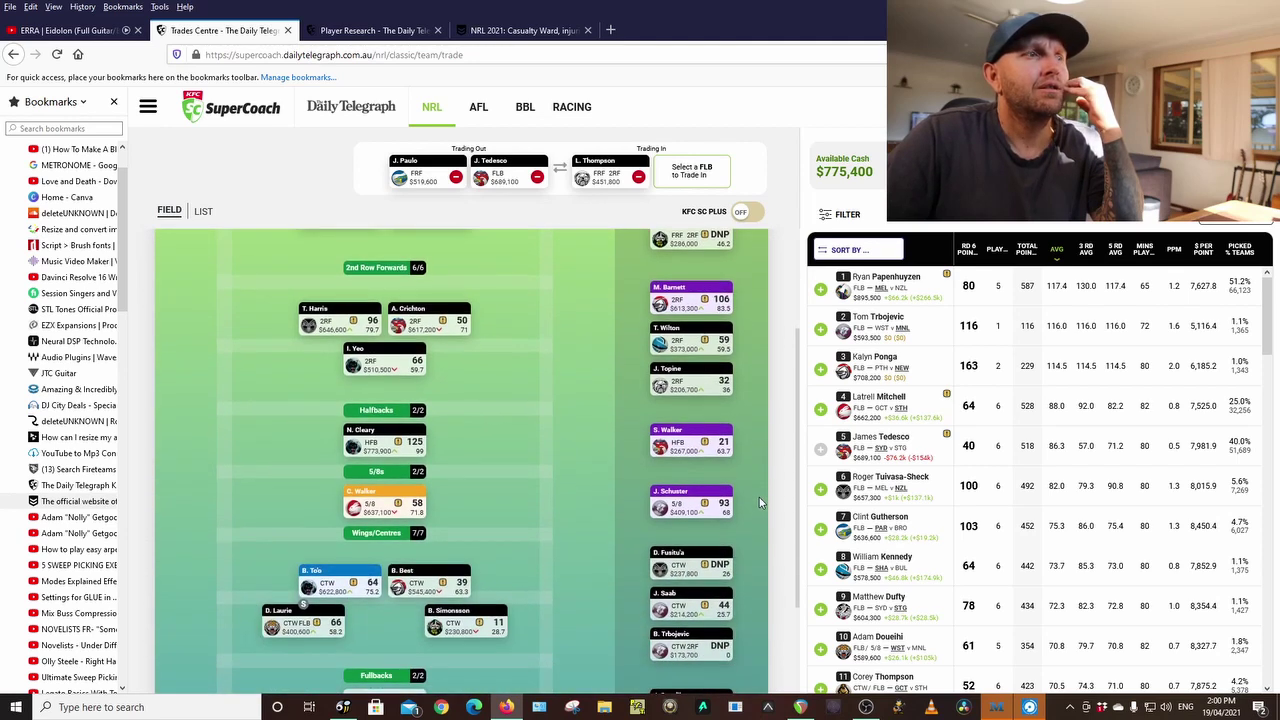
{"action": "scroll", "coordinate": [759, 497], "scroll_direction": "down", "scroll_amount": 2}
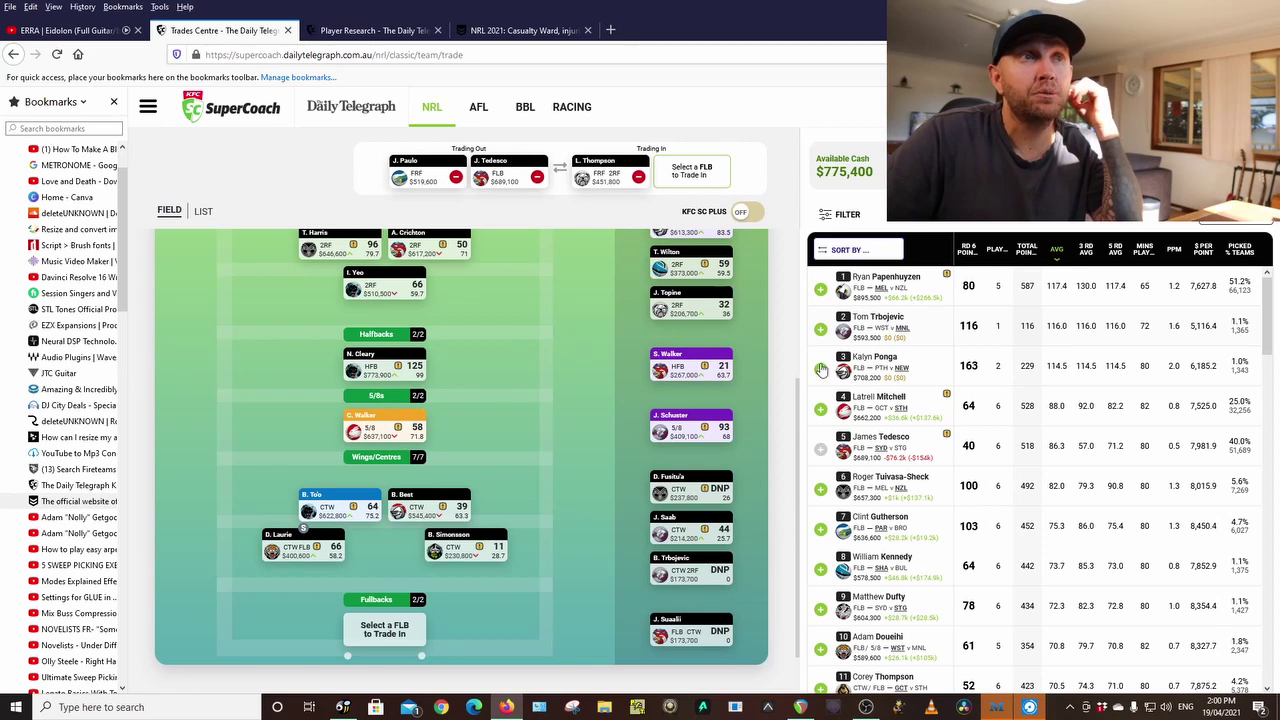
{"action": "scroll", "coordinate": [780, 449], "scroll_direction": "up", "scroll_amount": 3}
{"action": "scroll", "coordinate": [777, 441], "scroll_direction": "up", "scroll_amount": 1}
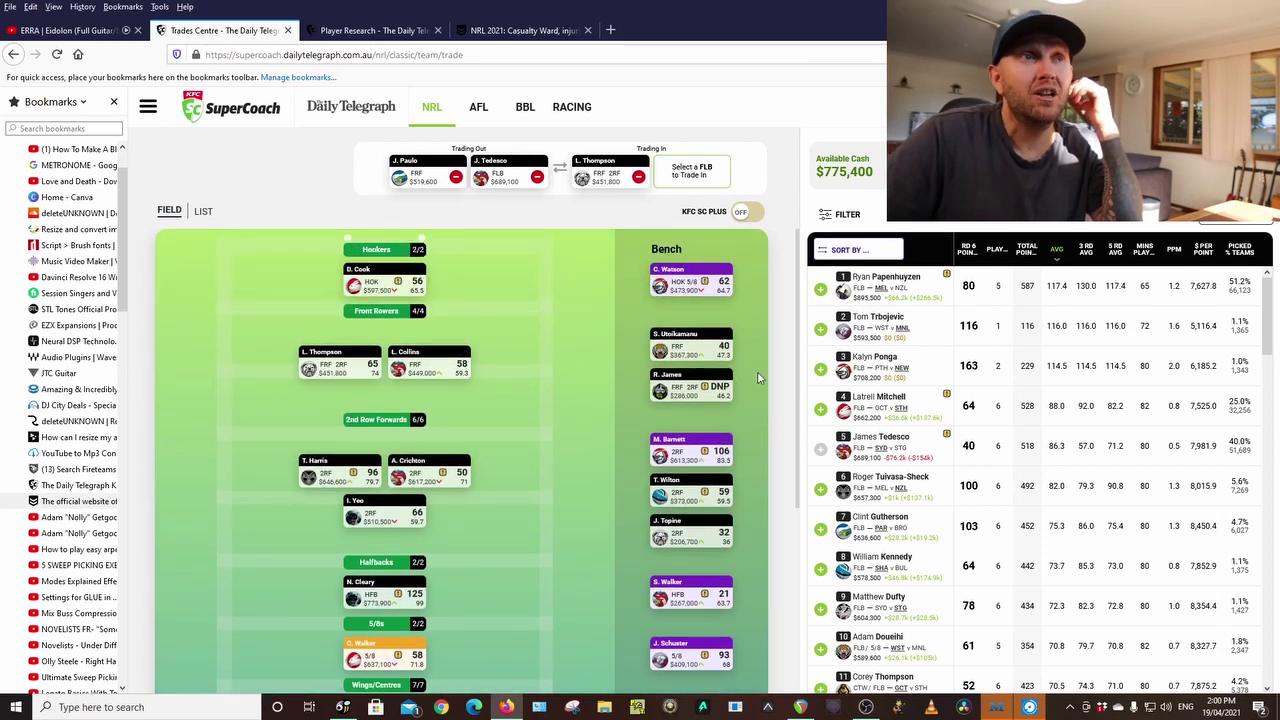
{"action": "scroll", "coordinate": [771, 395], "scroll_direction": "down", "scroll_amount": 2}
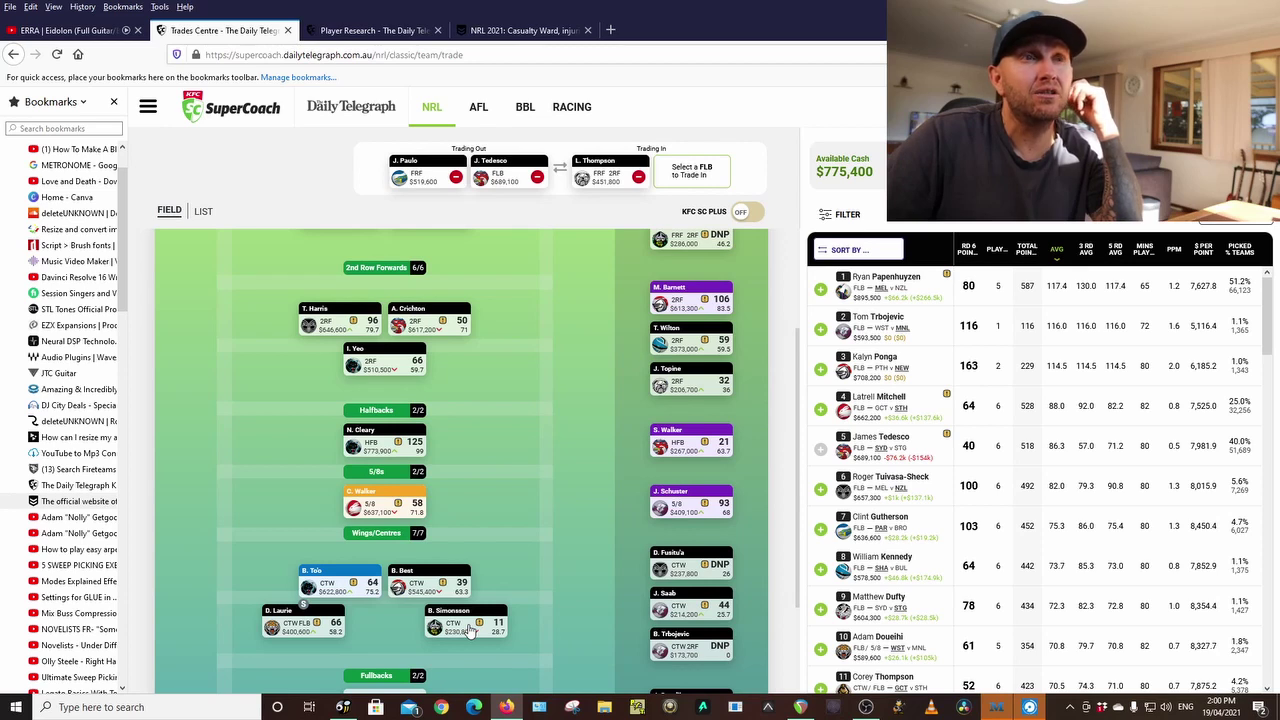
{"action": "scroll", "coordinate": [746, 579], "scroll_direction": "up", "scroll_amount": 3}
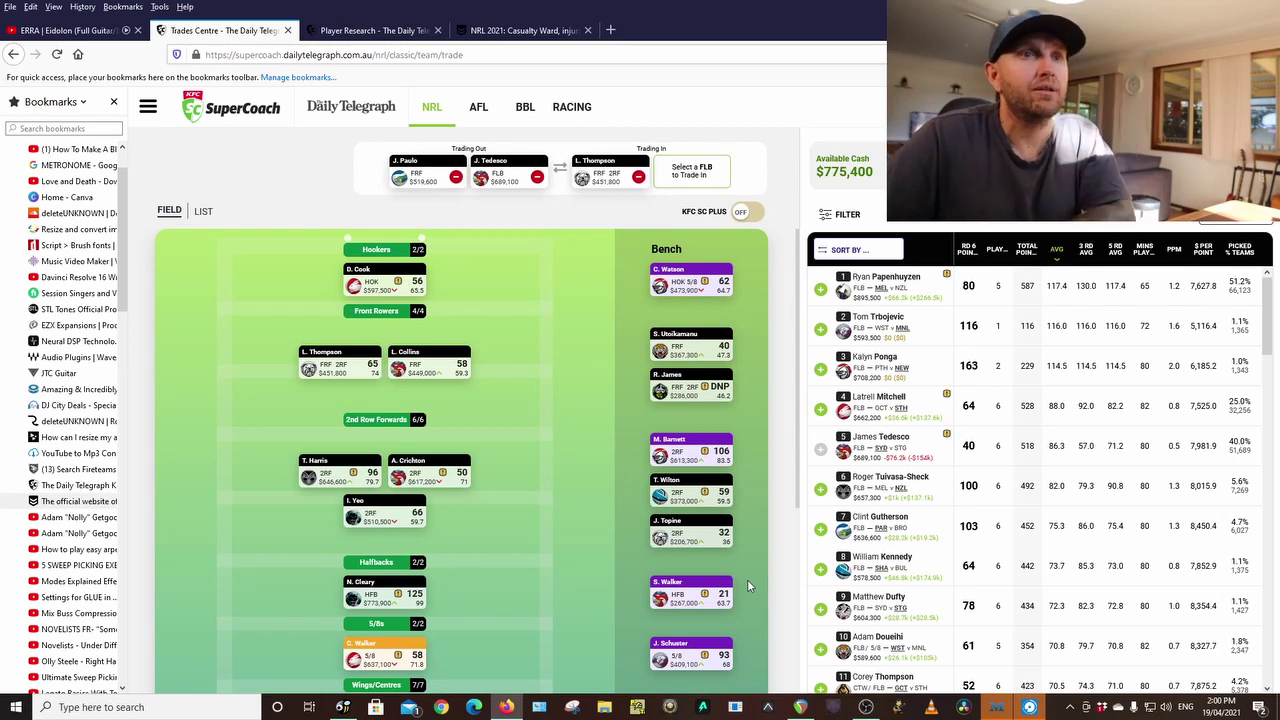
Review fullback William Kennedy's breakeven, season summary, scores against opponents and upcoming fixtures
{"action": "left_click", "coordinate": [881, 557]}
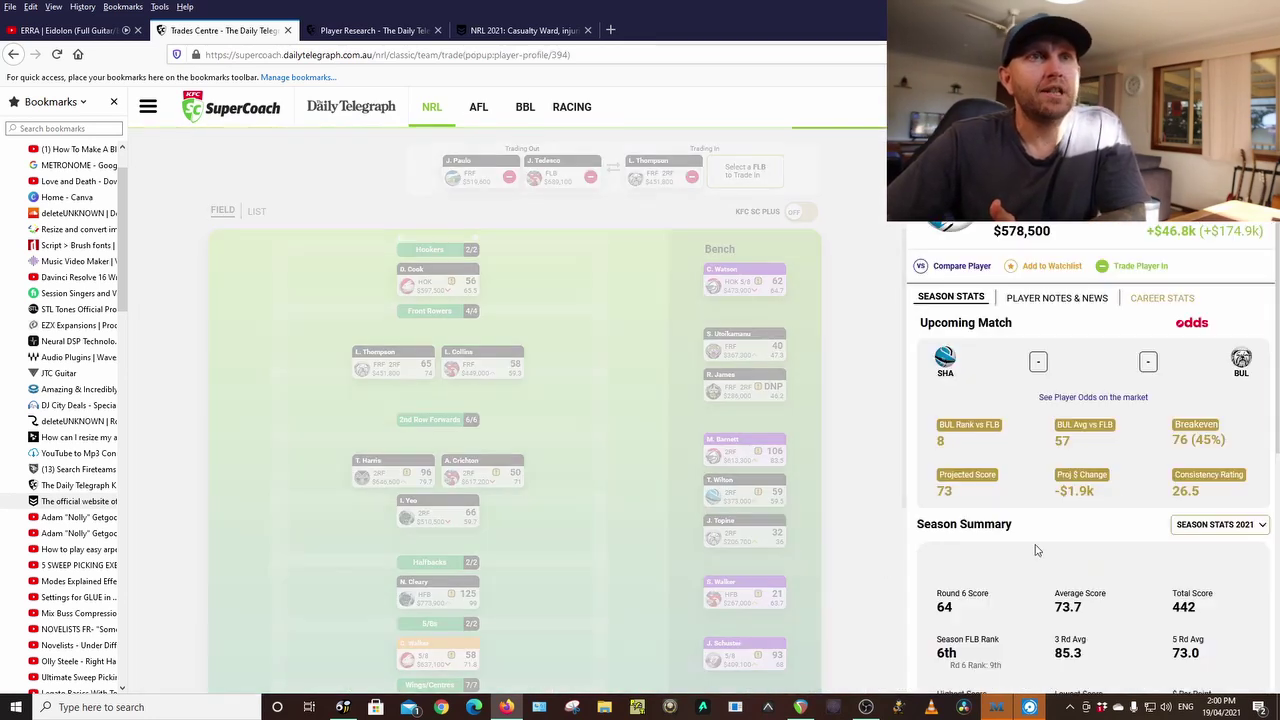
{"action": "scroll", "coordinate": [1105, 488], "scroll_direction": "down", "scroll_amount": 5}
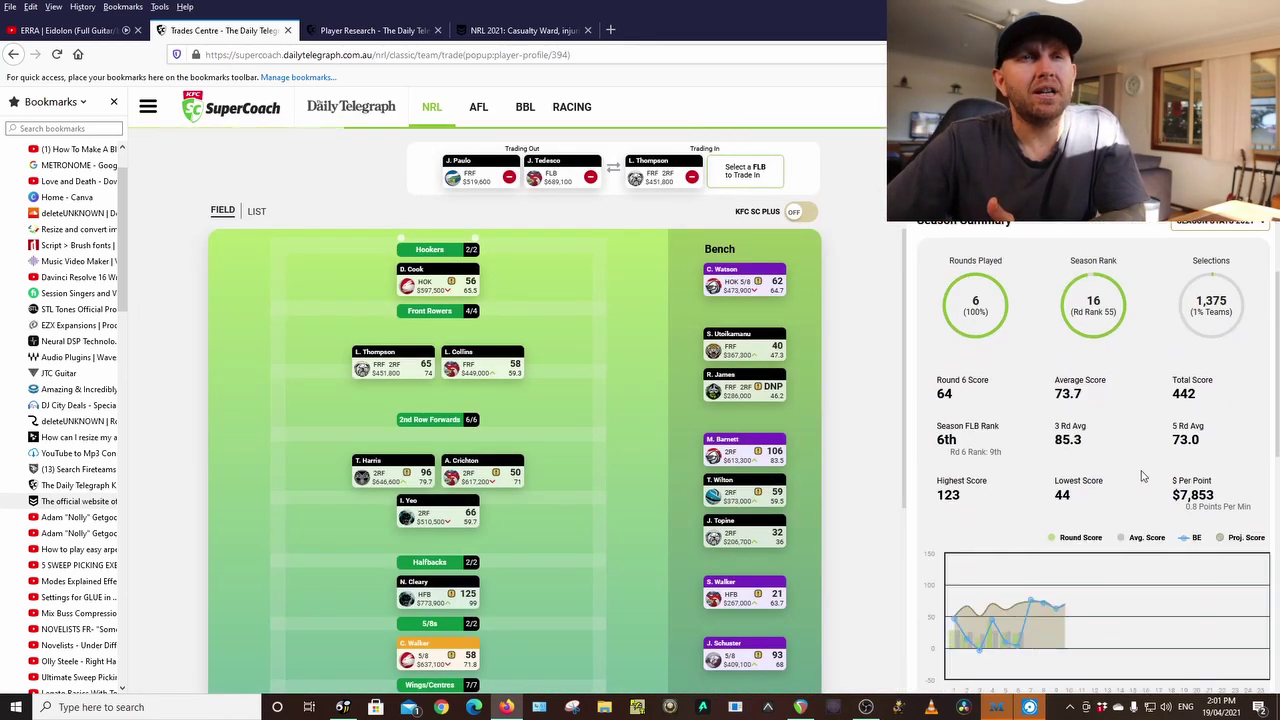
{"action": "scroll", "coordinate": [1145, 475], "scroll_direction": "down", "scroll_amount": 6}
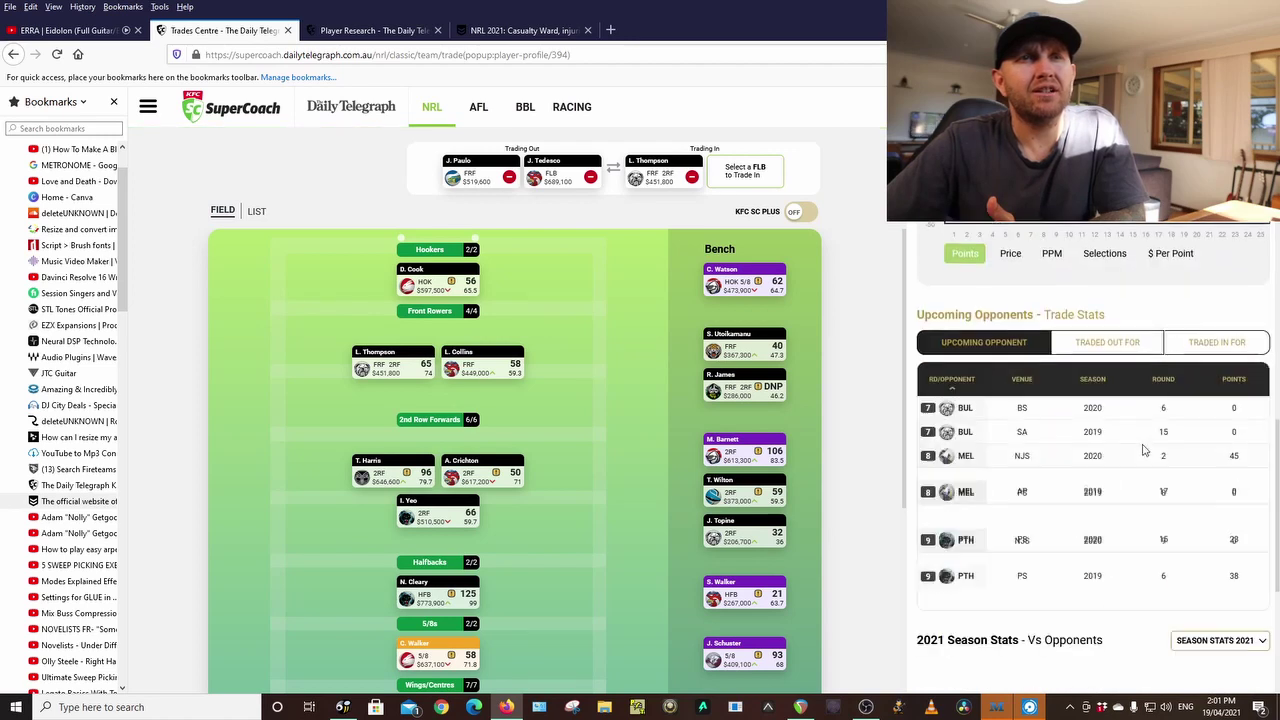
{"action": "scroll", "coordinate": [1143, 453], "scroll_direction": "down", "scroll_amount": 3}
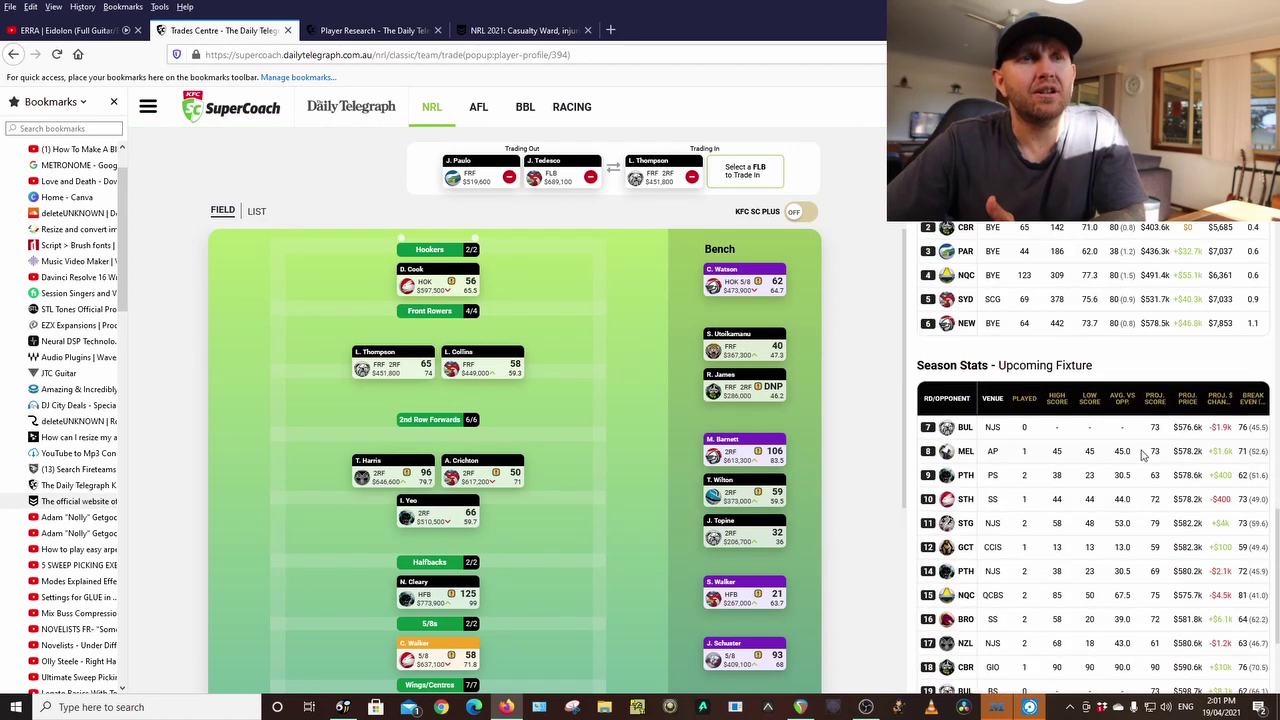
{"action": "scroll", "coordinate": [1143, 453], "scroll_direction": "up", "scroll_amount": 5}
{"action": "key", "text": "Escape"}
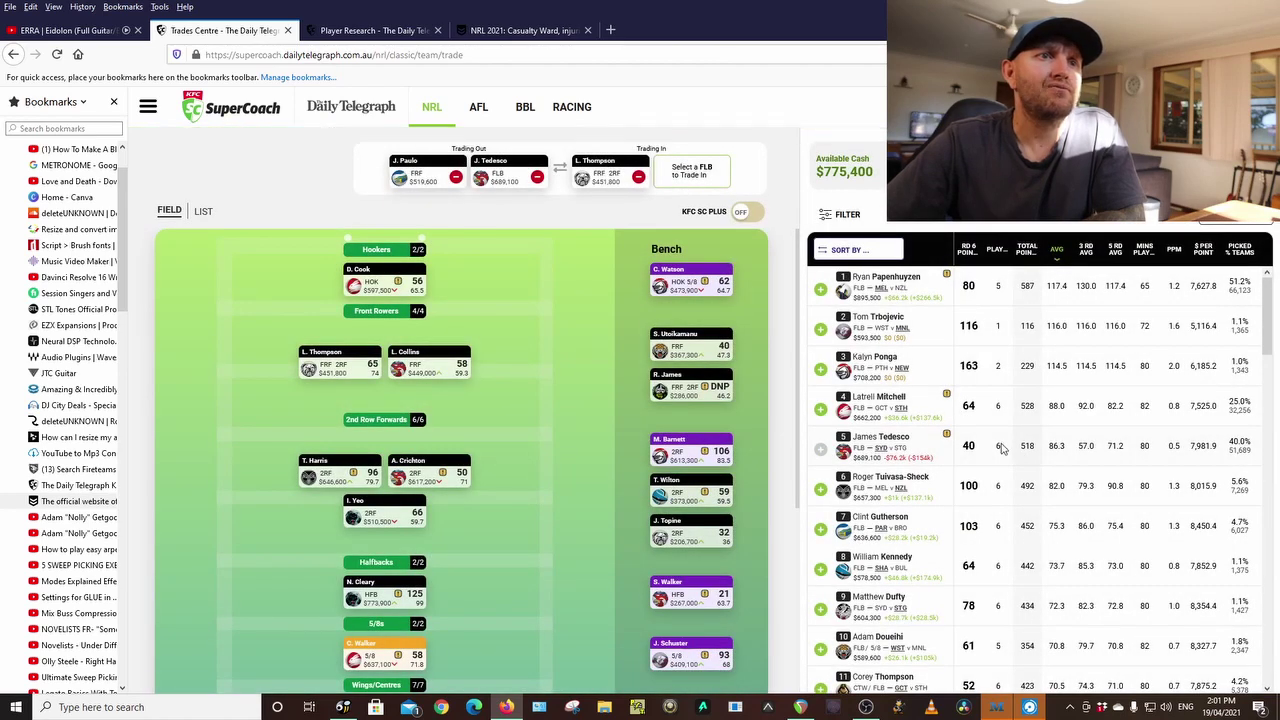
Scan the fullback list and review Roger Tuivasa-Sheck's season summary, 2021 scores against opponents and upcoming fixtures
{"action": "scroll", "coordinate": [1008, 451], "scroll_direction": "down", "scroll_amount": 1}
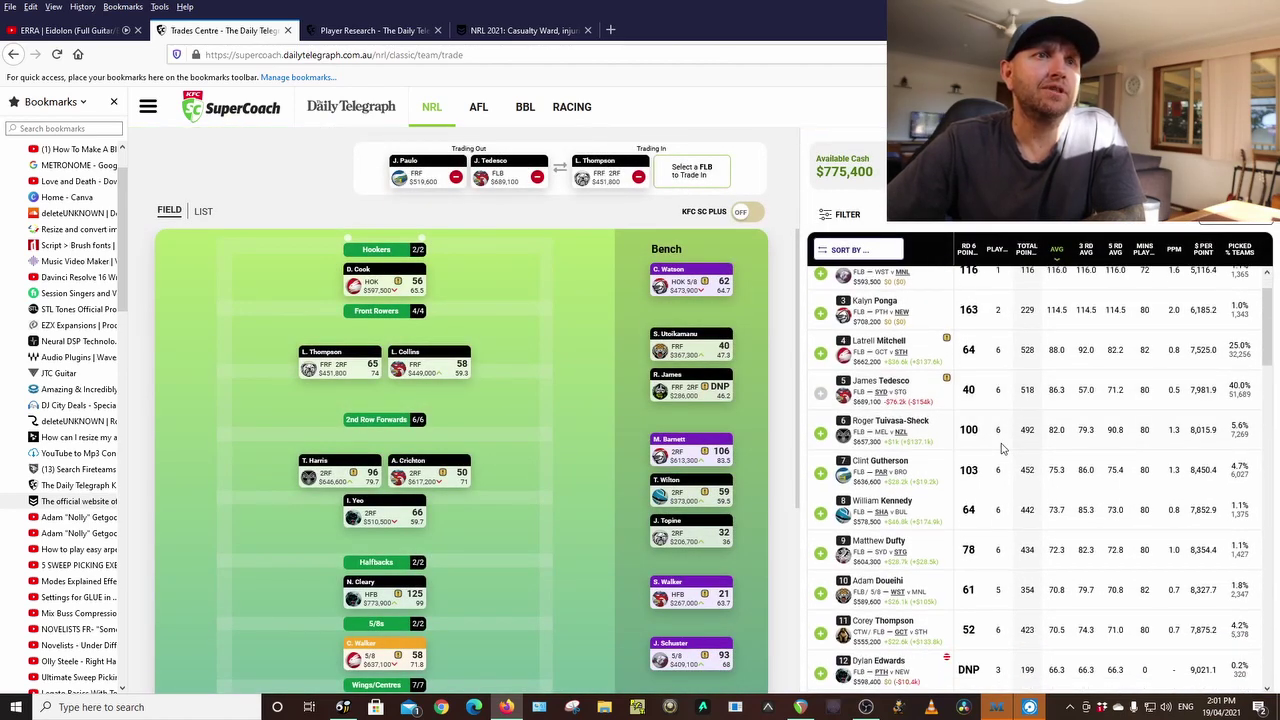
{"action": "scroll", "coordinate": [1003, 448], "scroll_direction": "down", "scroll_amount": 2}
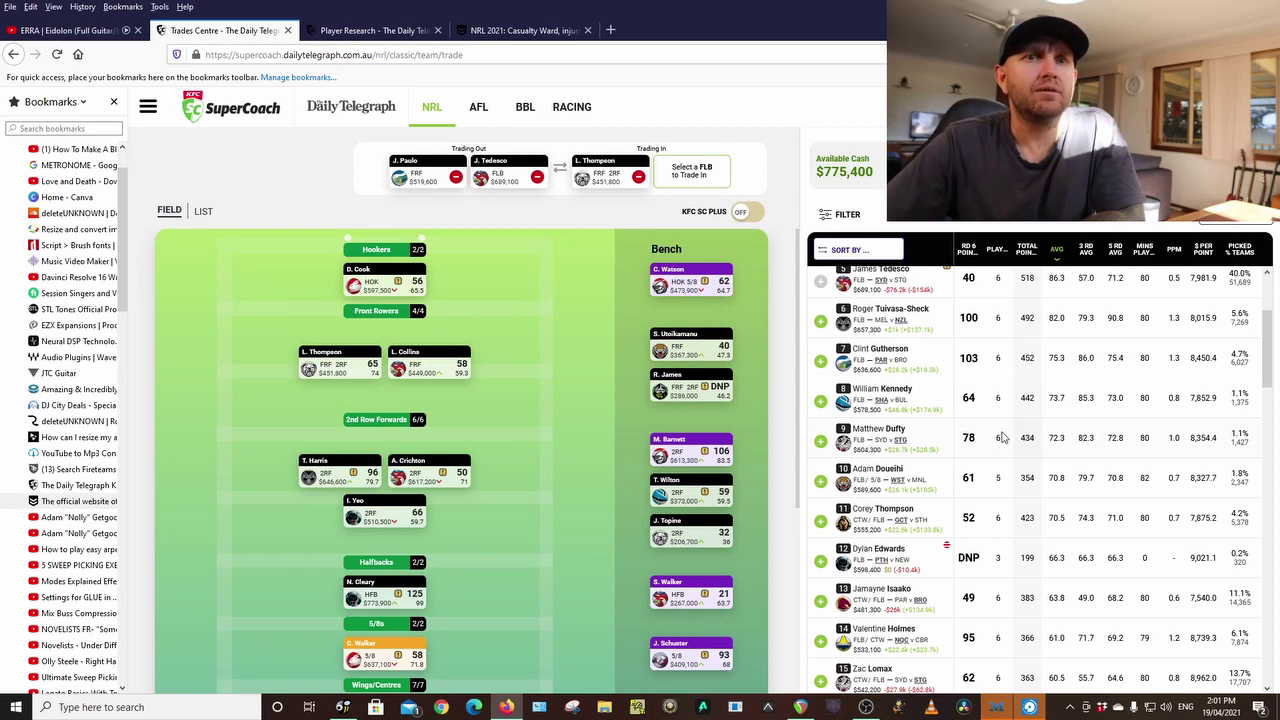
{"action": "scroll", "coordinate": [1003, 437], "scroll_direction": "up", "scroll_amount": 3}
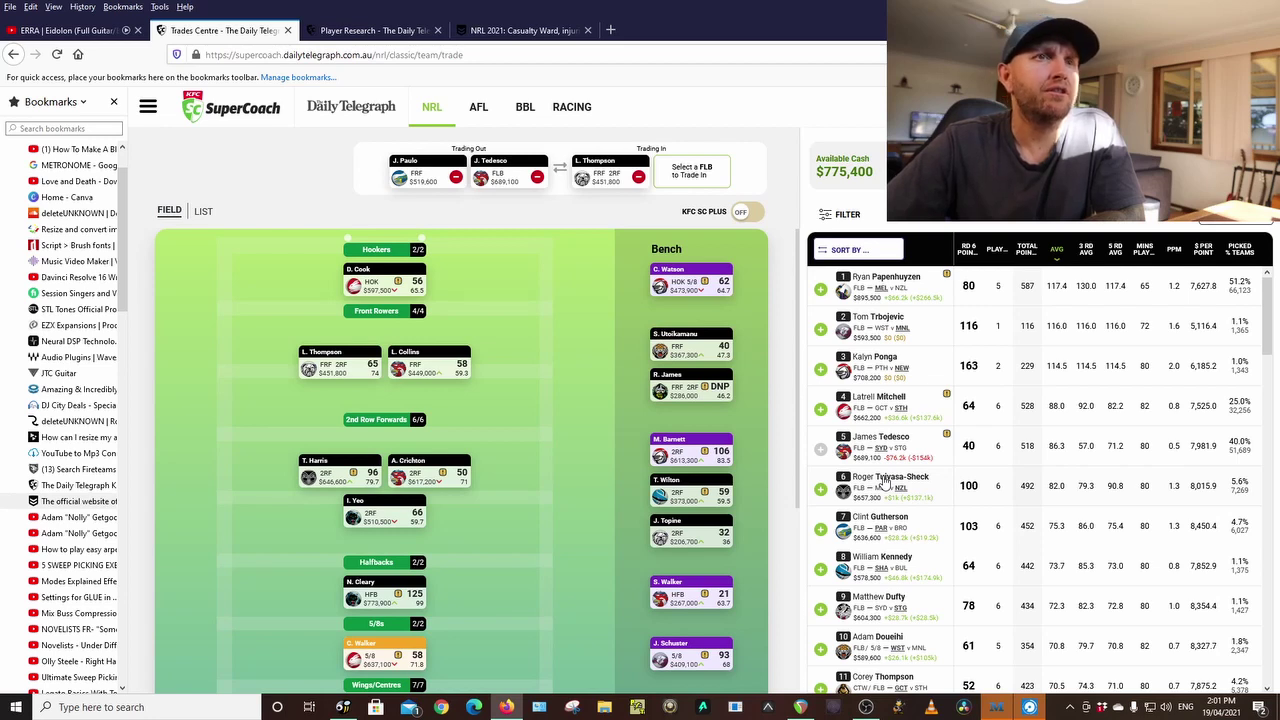
{"action": "left_click", "coordinate": [884, 478]}
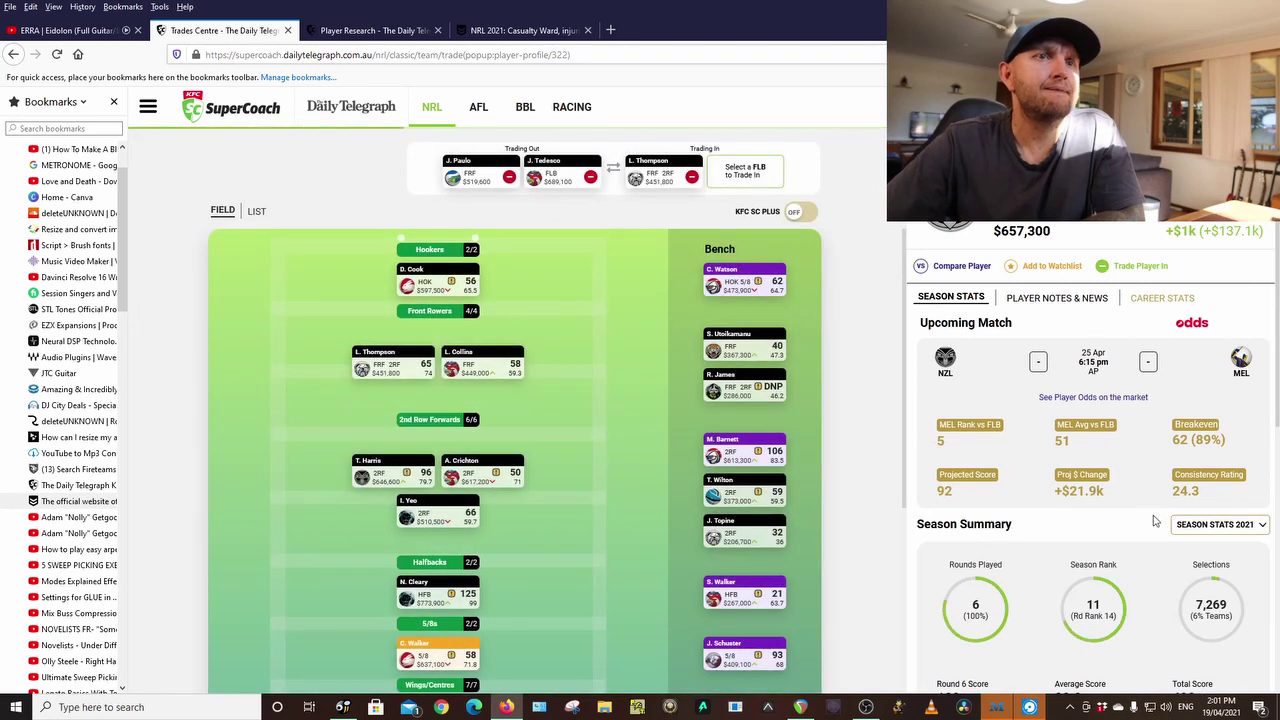
{"action": "scroll", "coordinate": [1155, 505], "scroll_direction": "down", "scroll_amount": 6}
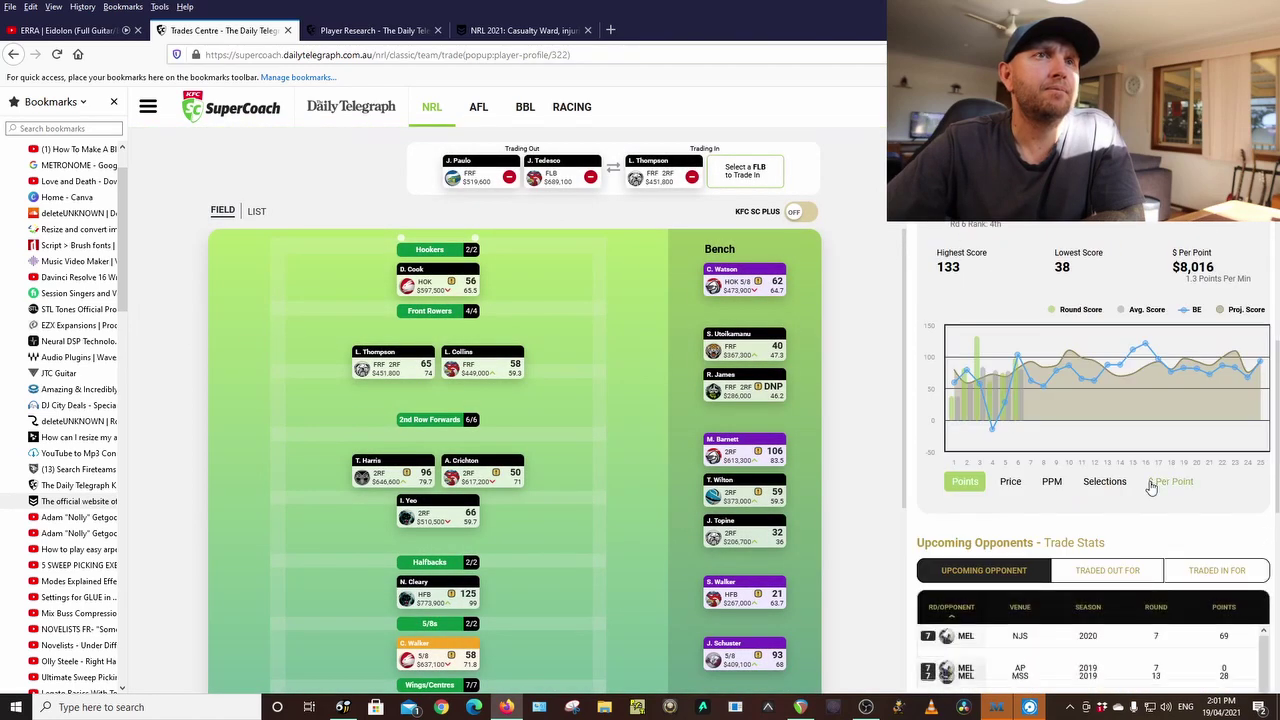
{"action": "scroll", "coordinate": [1152, 487], "scroll_direction": "down", "scroll_amount": 5}
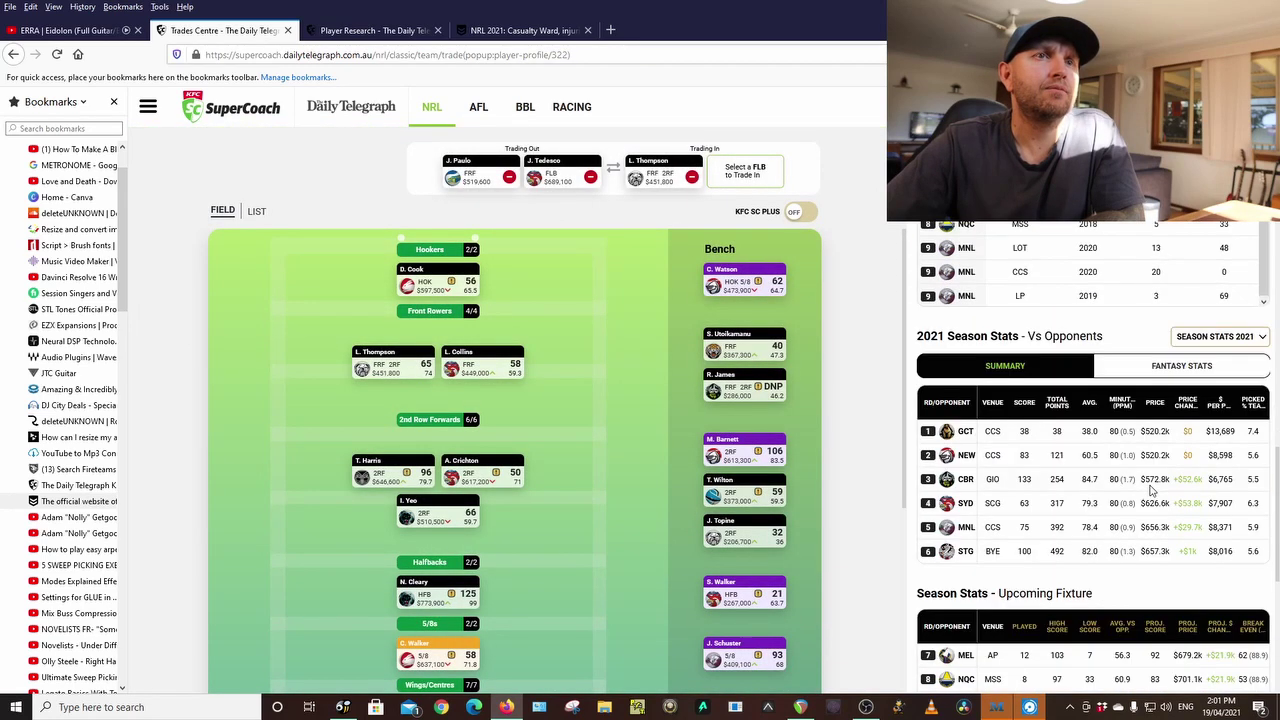
{"action": "scroll", "coordinate": [1152, 490], "scroll_direction": "down", "scroll_amount": 3}
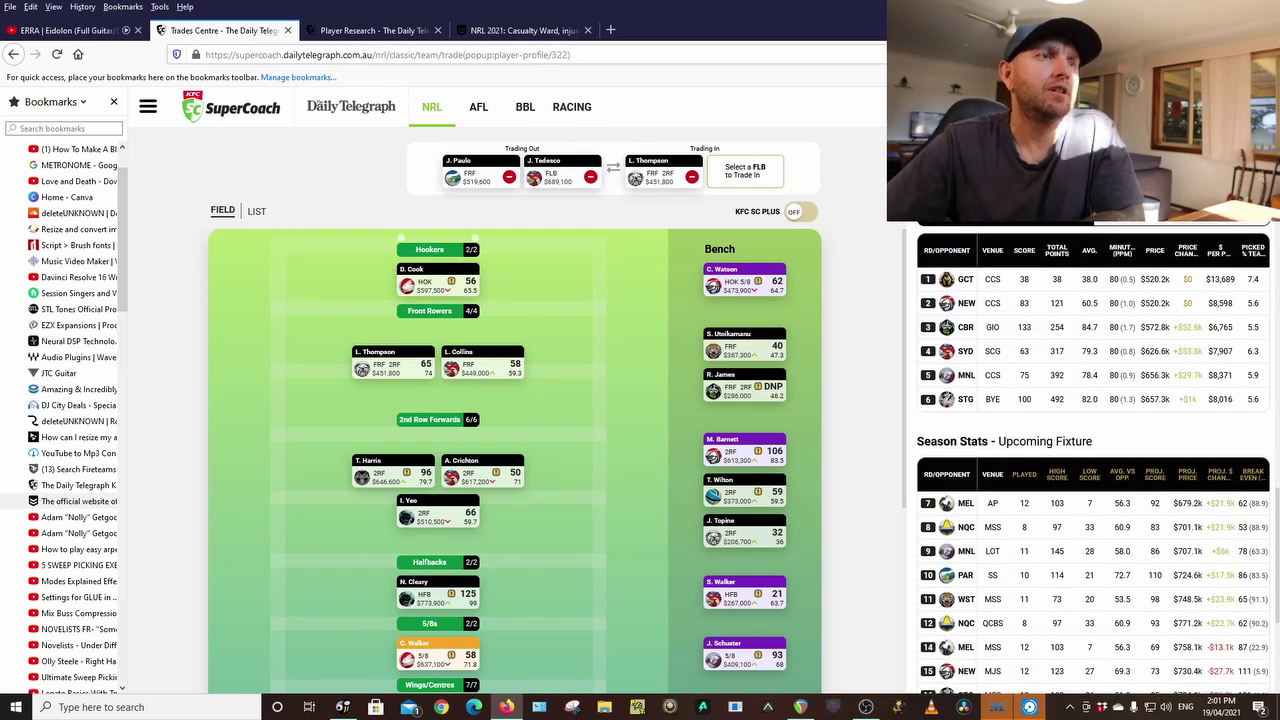
{"action": "key", "text": "Escape"}
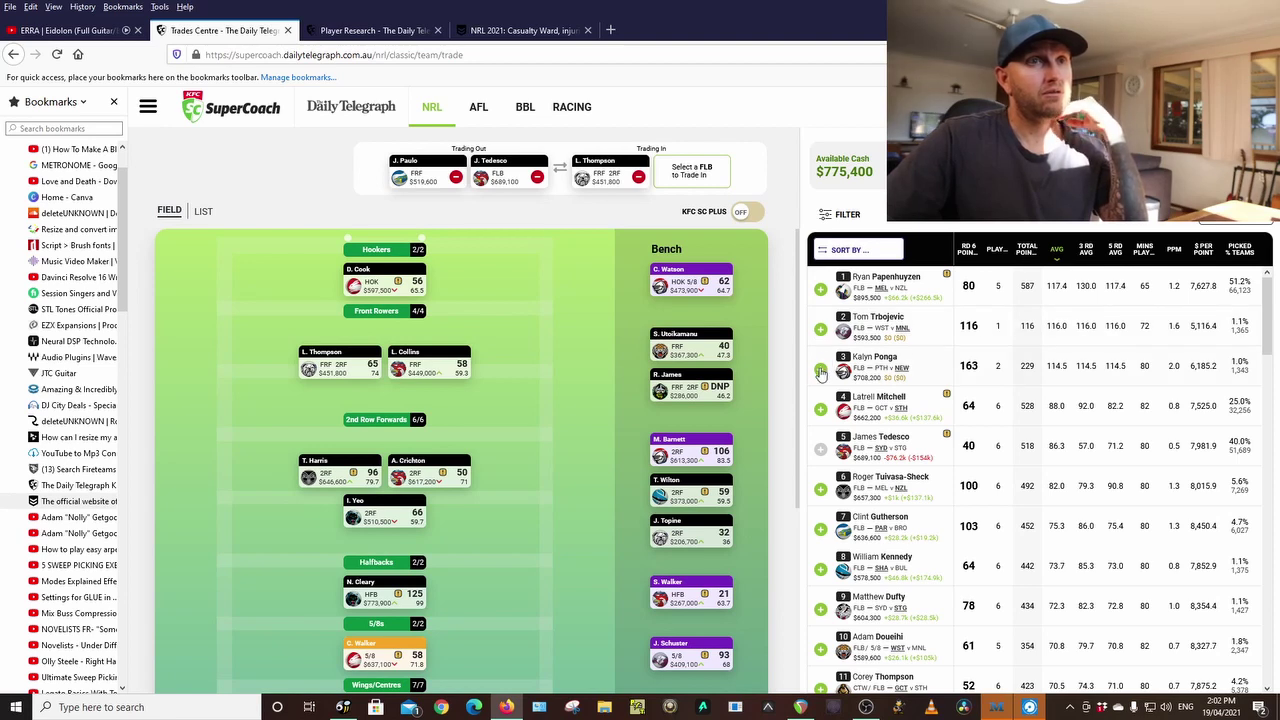
Review fullback Kalyn Ponga's season summary, past results against upcoming opponents, 2021 scores and upcoming fixtures
{"action": "left_click", "coordinate": [869, 358]}
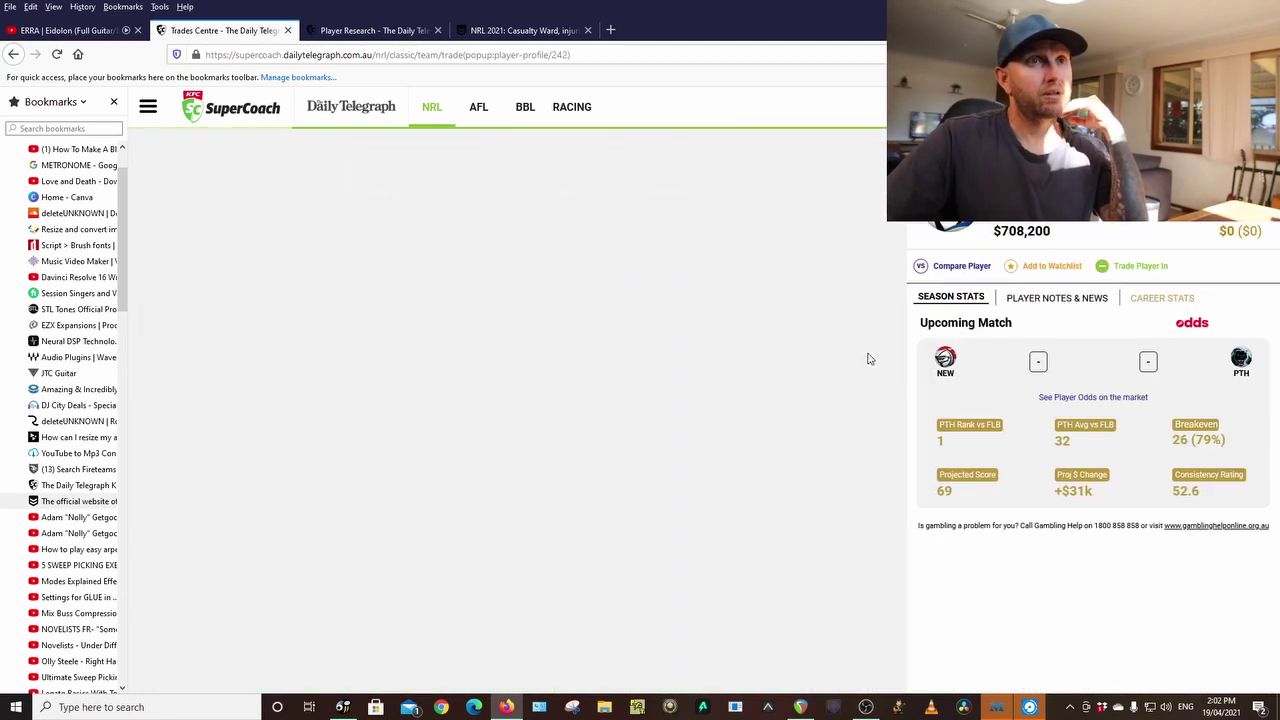
{"action": "scroll", "coordinate": [1126, 443], "scroll_direction": "down", "scroll_amount": 3}
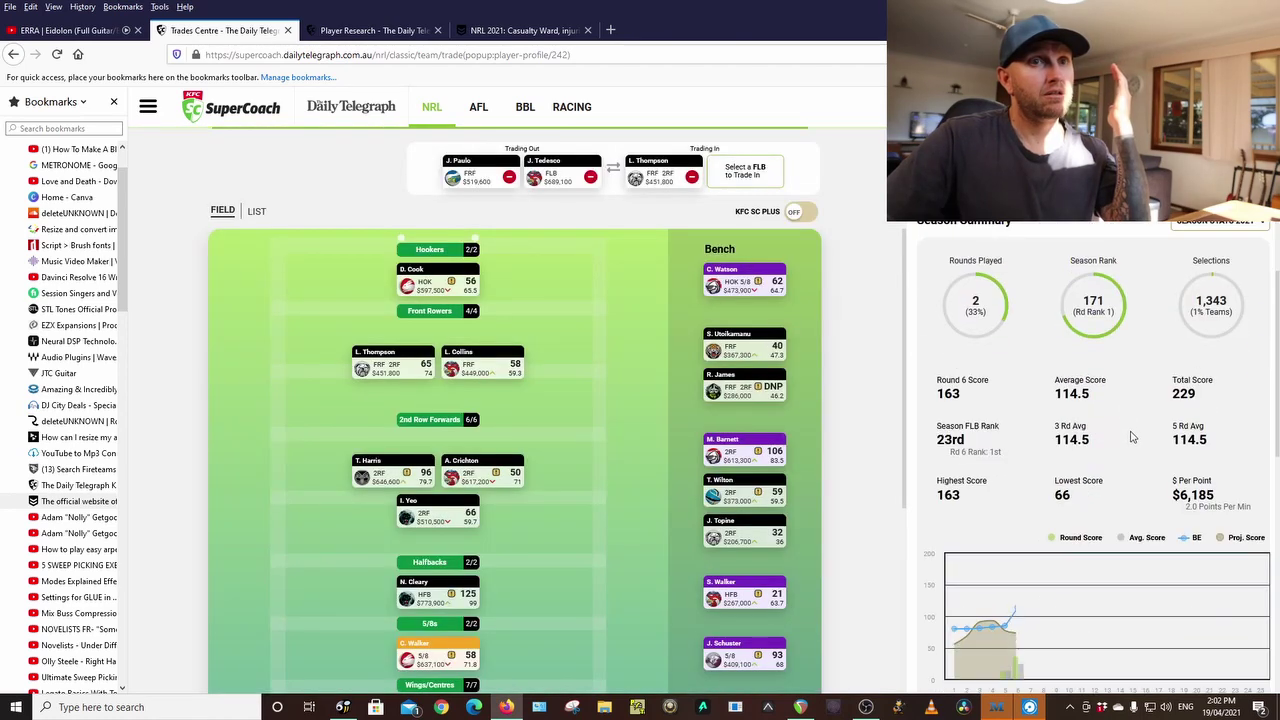
{"action": "scroll", "coordinate": [1133, 436], "scroll_direction": "down", "scroll_amount": 8}
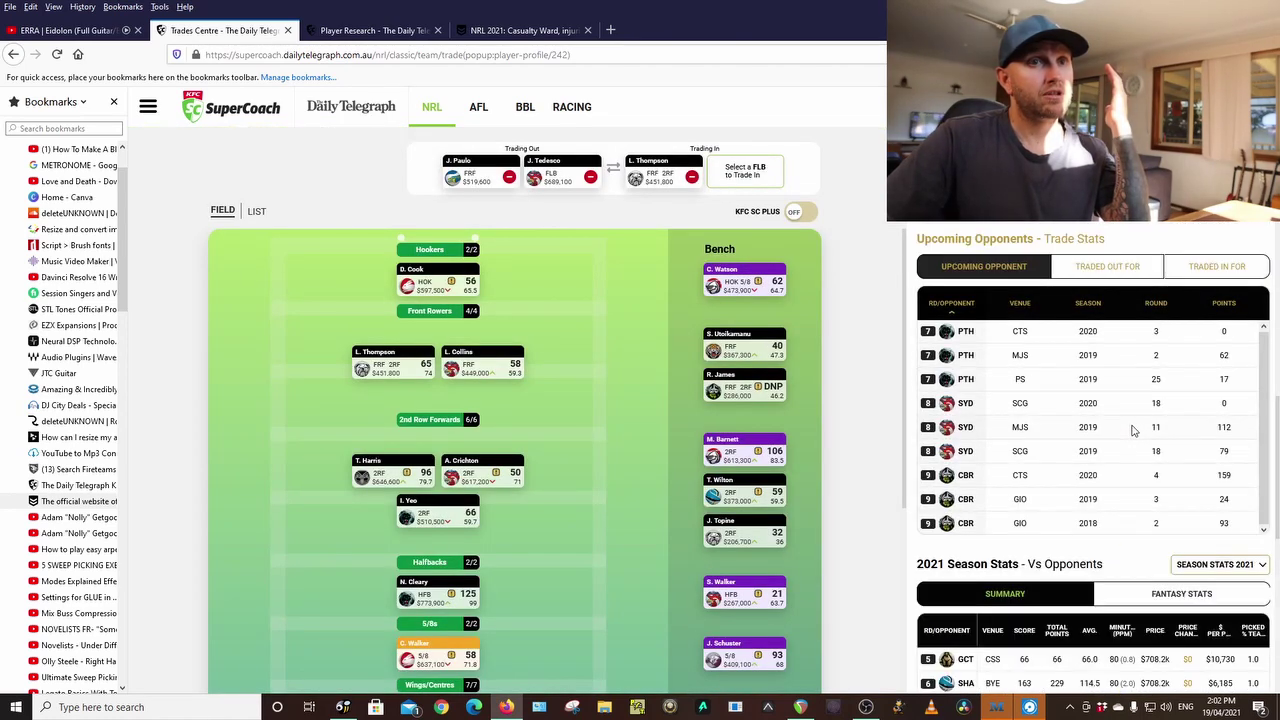
{"action": "scroll", "coordinate": [1133, 430], "scroll_direction": "down", "scroll_amount": 3}
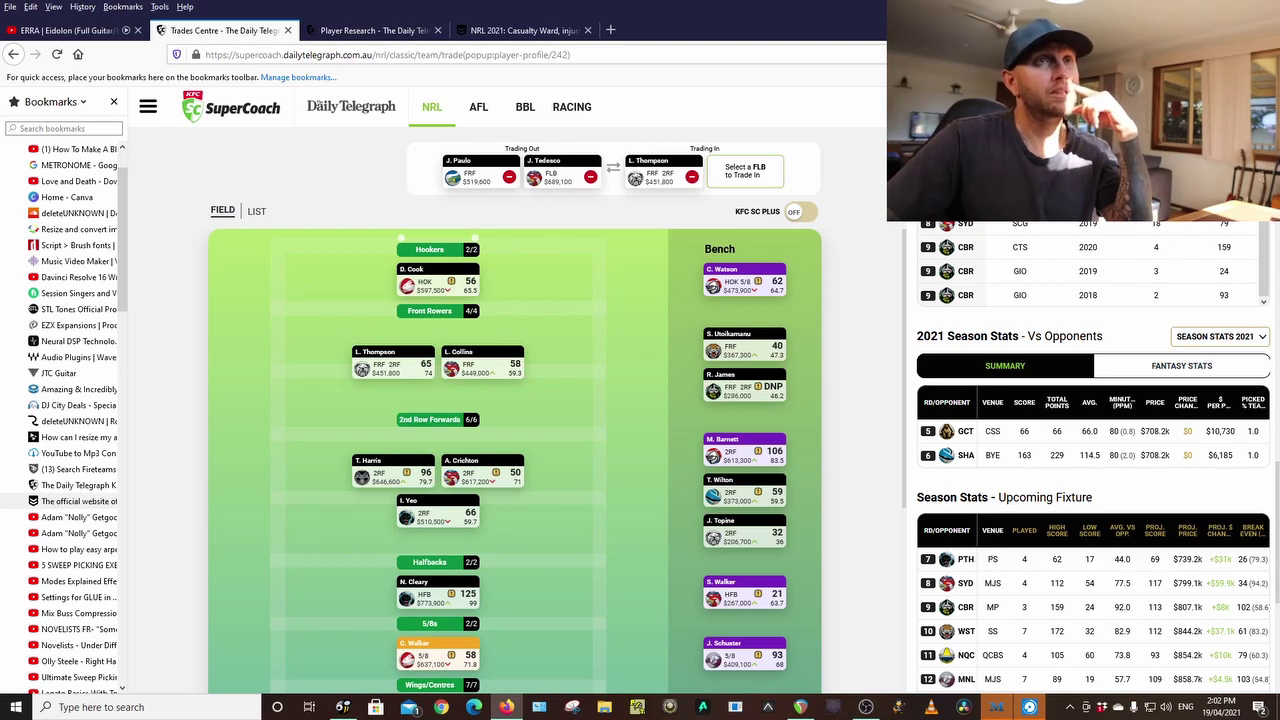
{"action": "key", "text": "Escape"}
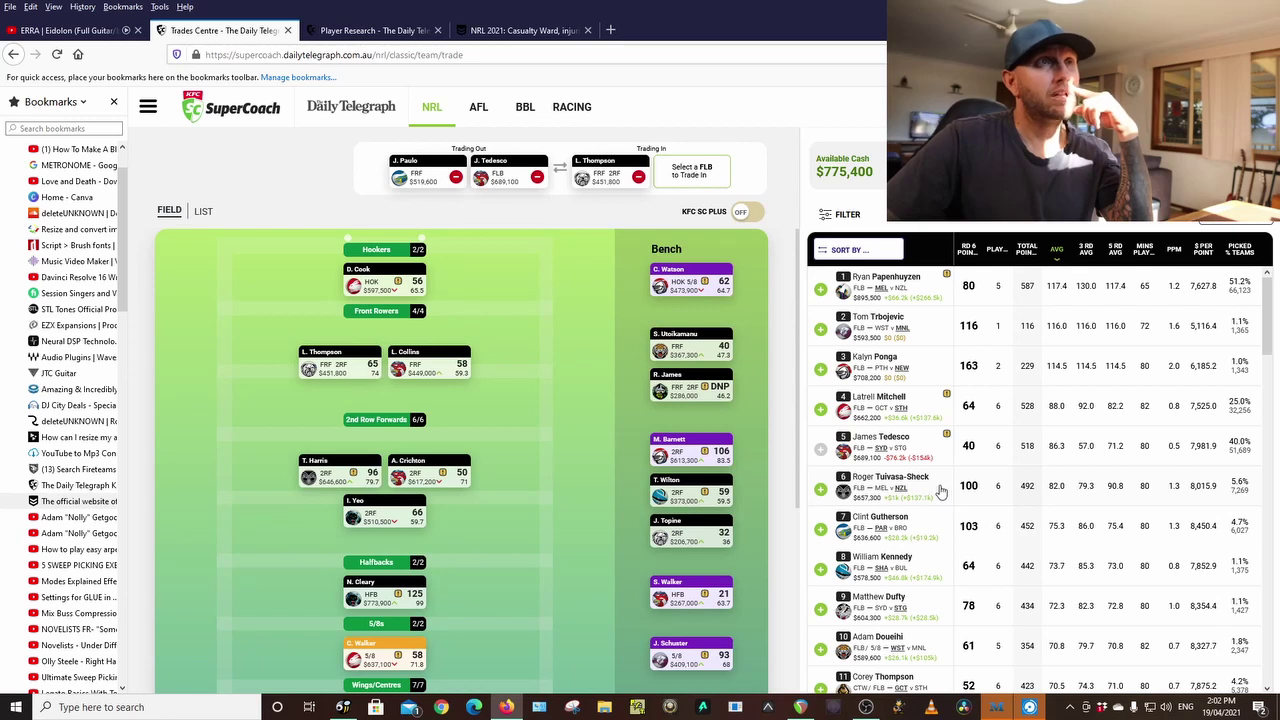
Withdraw J. Tedesco from the trade and complete the trade of Junior Paulo for Luke Thompson
{"action": "scroll", "coordinate": [912, 472], "scroll_direction": "down", "scroll_amount": 1}
{"action": "scroll", "coordinate": [912, 470], "scroll_direction": "down", "scroll_amount": 1}
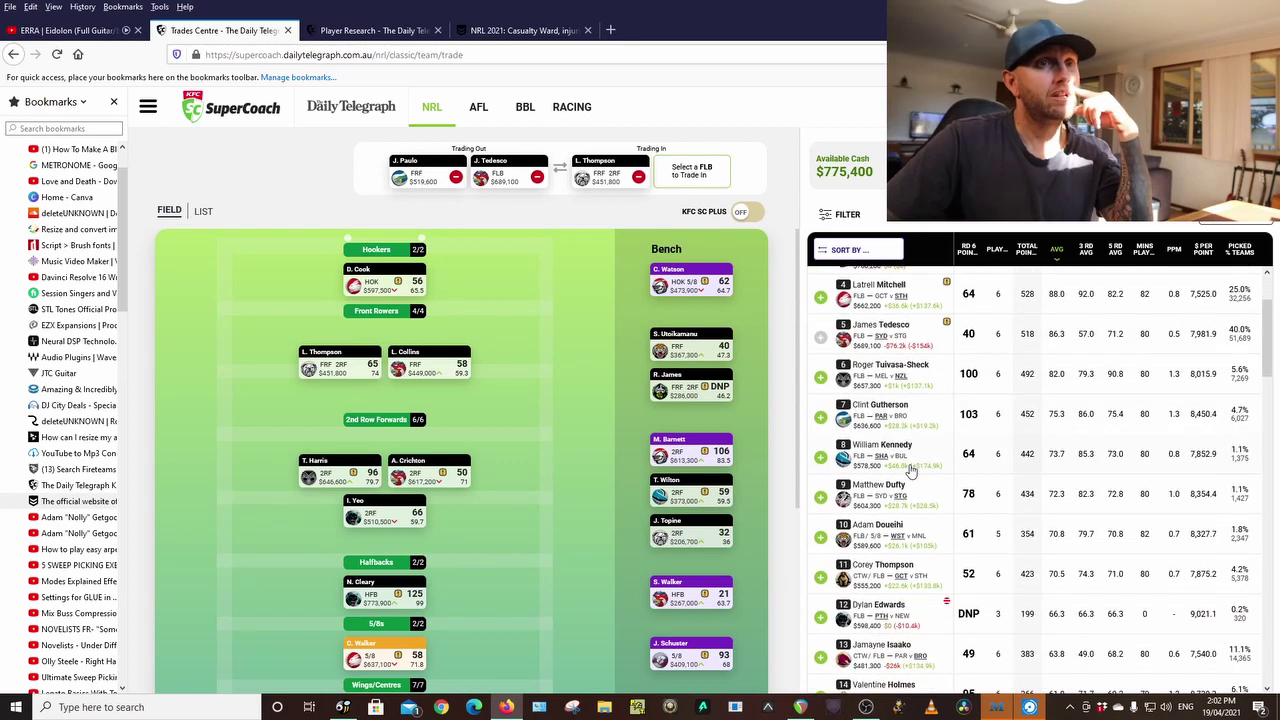
{"action": "left_click", "coordinate": [537, 178]}
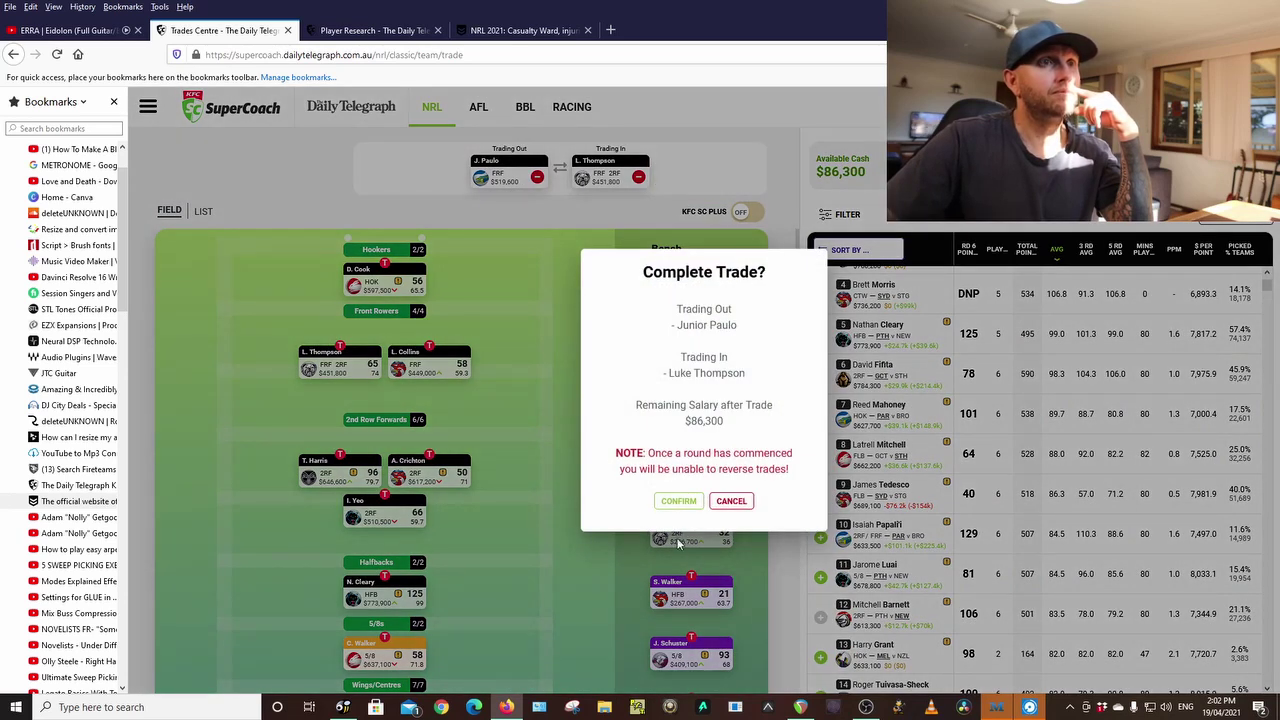
{"action": "left_click", "coordinate": [678, 501]}
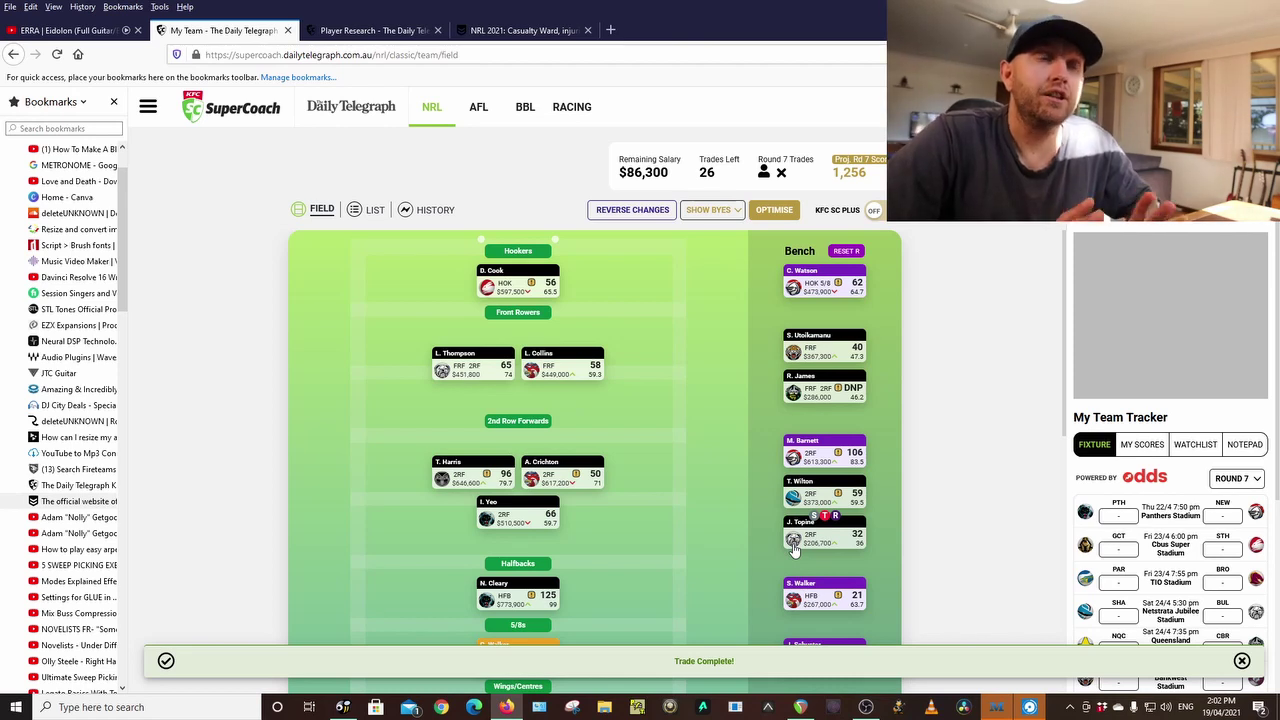
Review the updated team from hookers to fullbacks, including the bench, after the trade
{"action": "scroll", "coordinate": [960, 523], "scroll_direction": "down", "scroll_amount": 3}
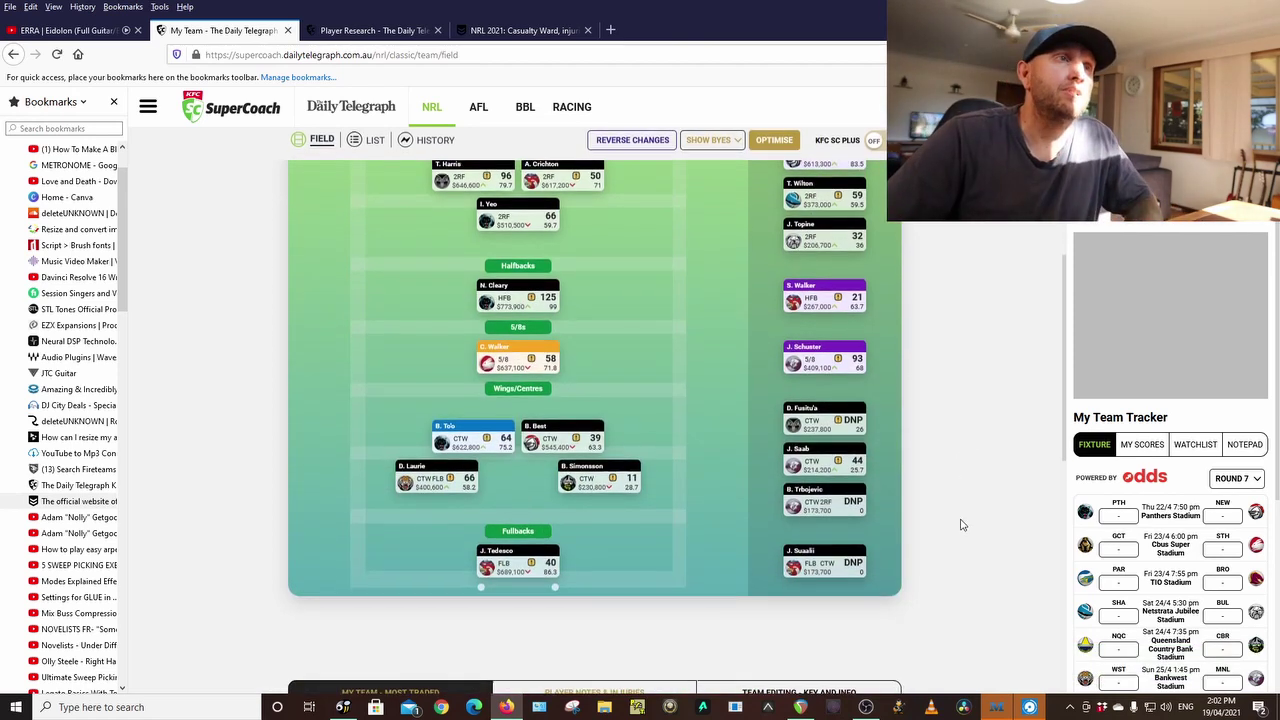
{"action": "mouse_move", "coordinate": [520, 572]}
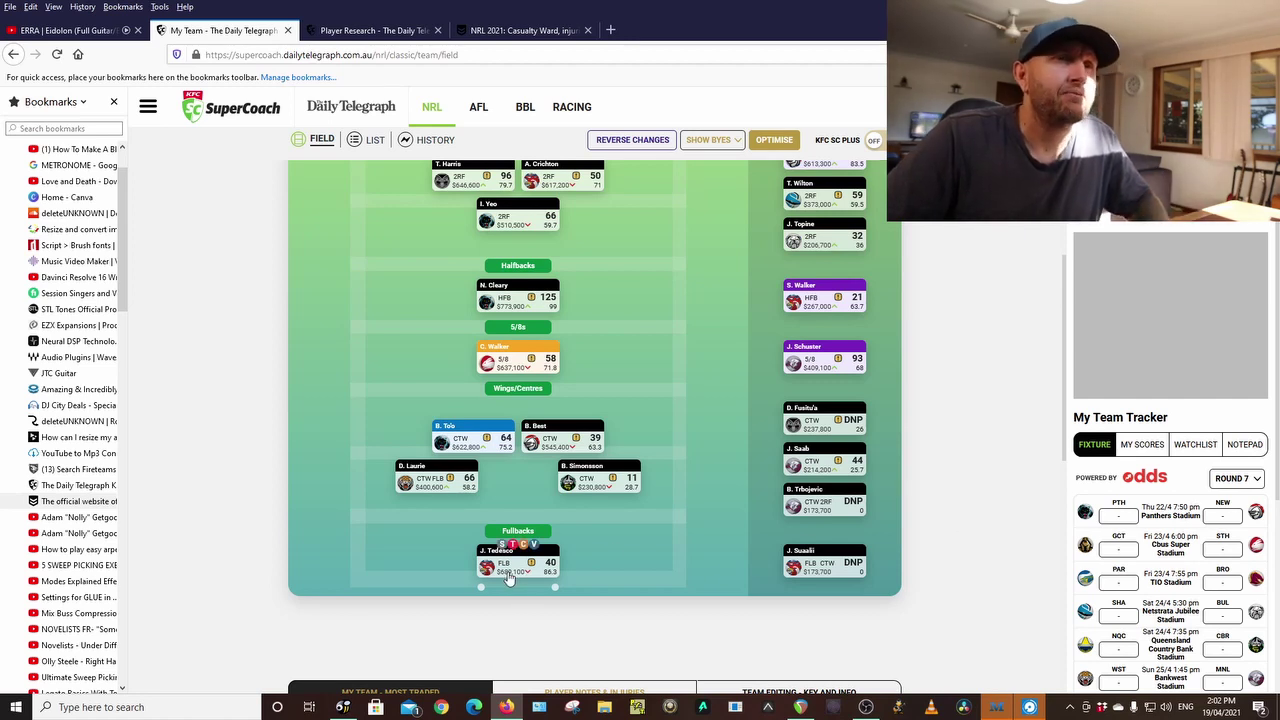
{"action": "scroll", "coordinate": [508, 578], "scroll_direction": "up", "scroll_amount": 1}
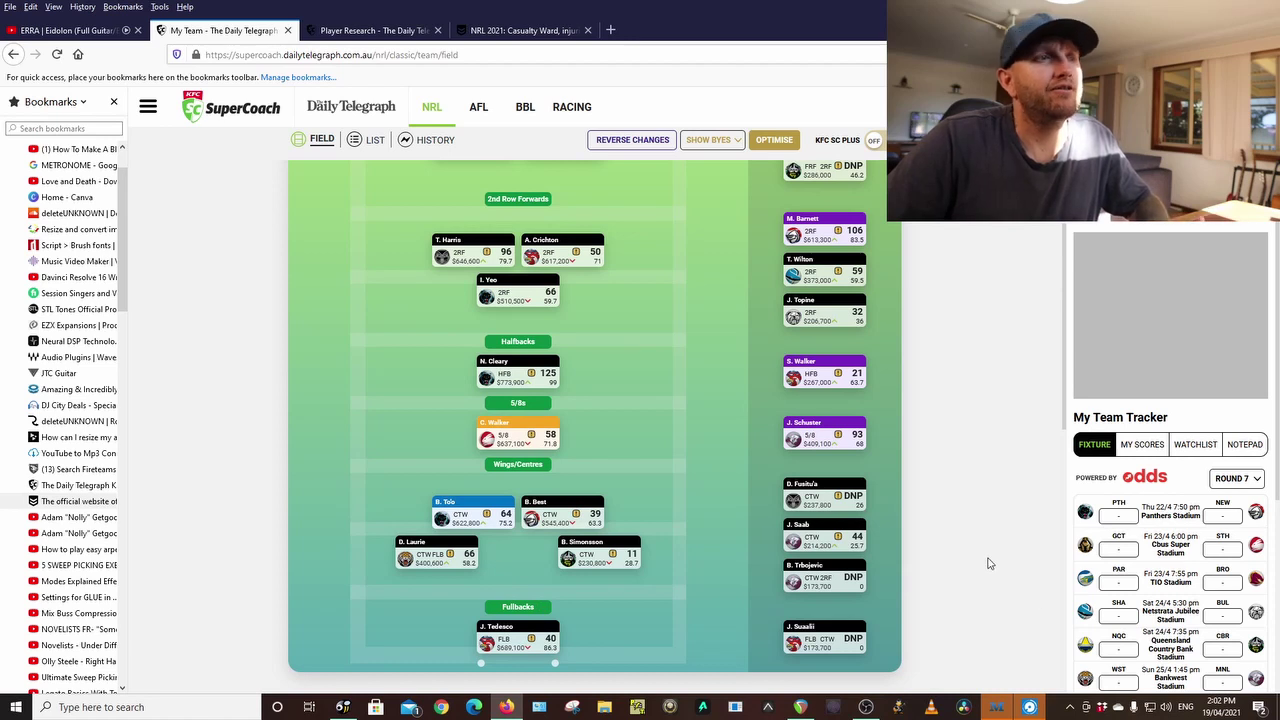
{"action": "scroll", "coordinate": [988, 564], "scroll_direction": "up", "scroll_amount": 3}
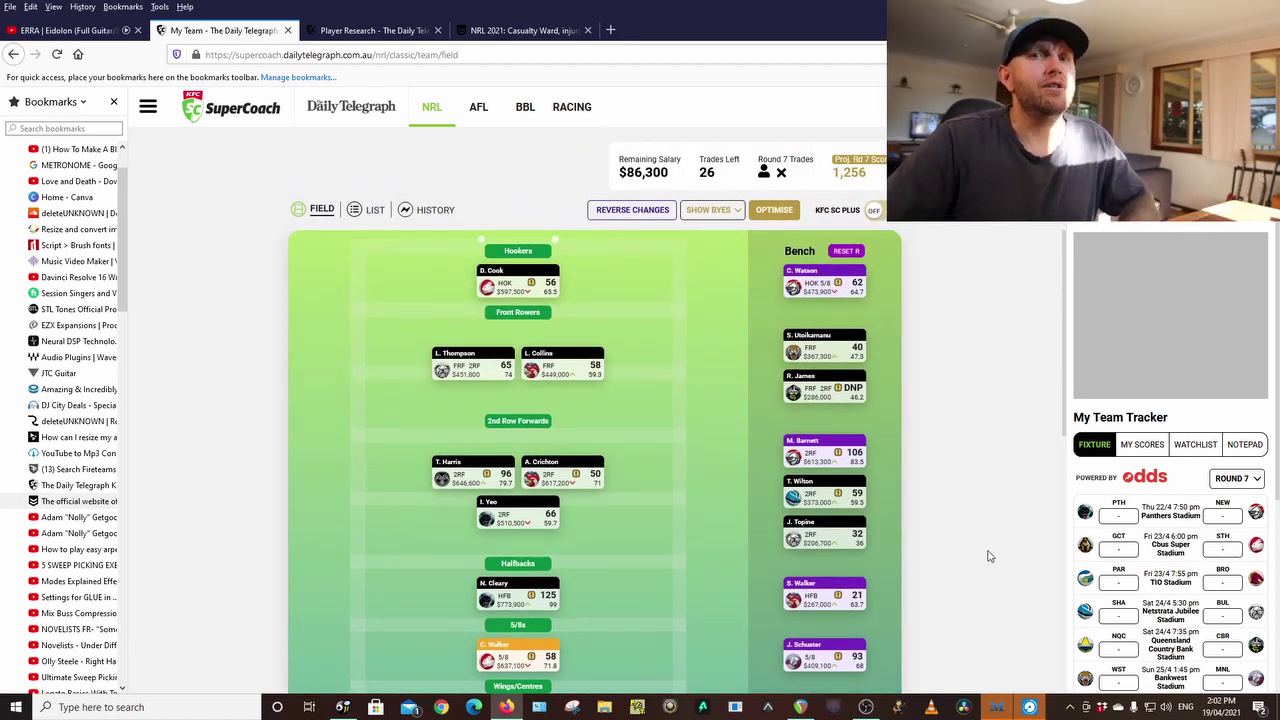
{"action": "scroll", "coordinate": [988, 555], "scroll_direction": "down", "scroll_amount": 2}
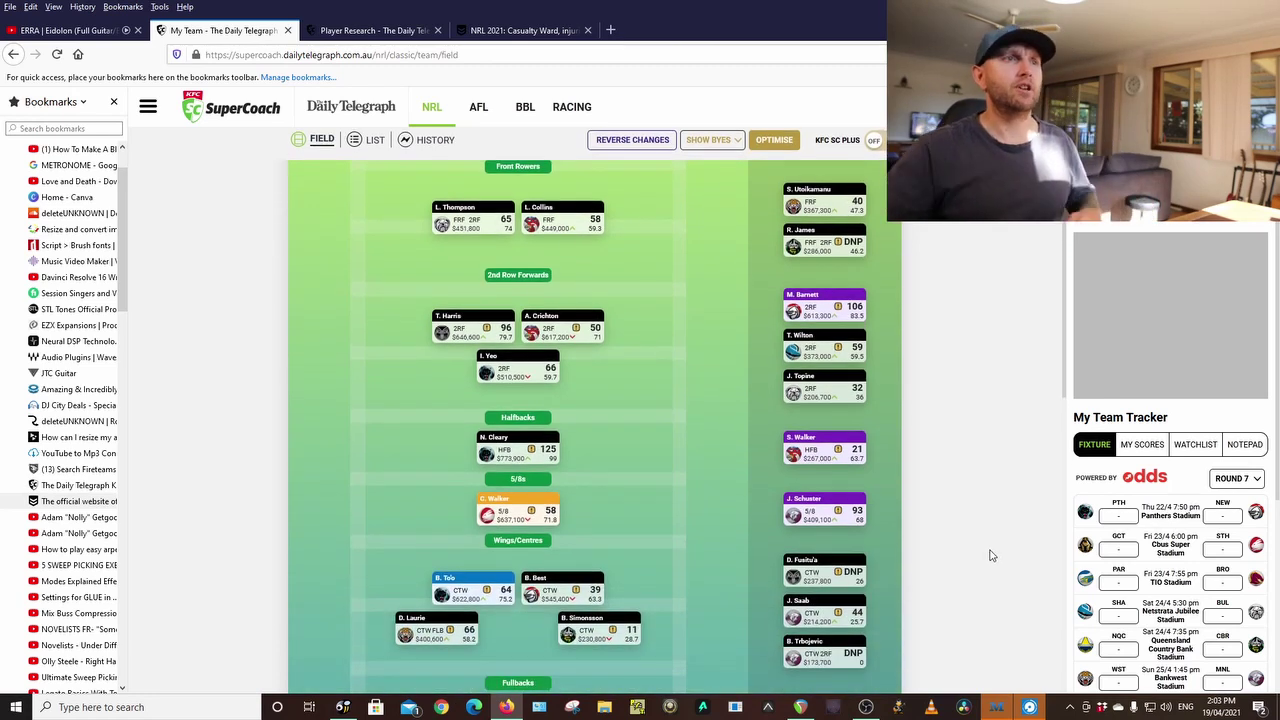
{"action": "scroll", "coordinate": [991, 555], "scroll_direction": "up", "scroll_amount": 2}
{"action": "scroll", "coordinate": [990, 555], "scroll_direction": "down", "scroll_amount": 2}
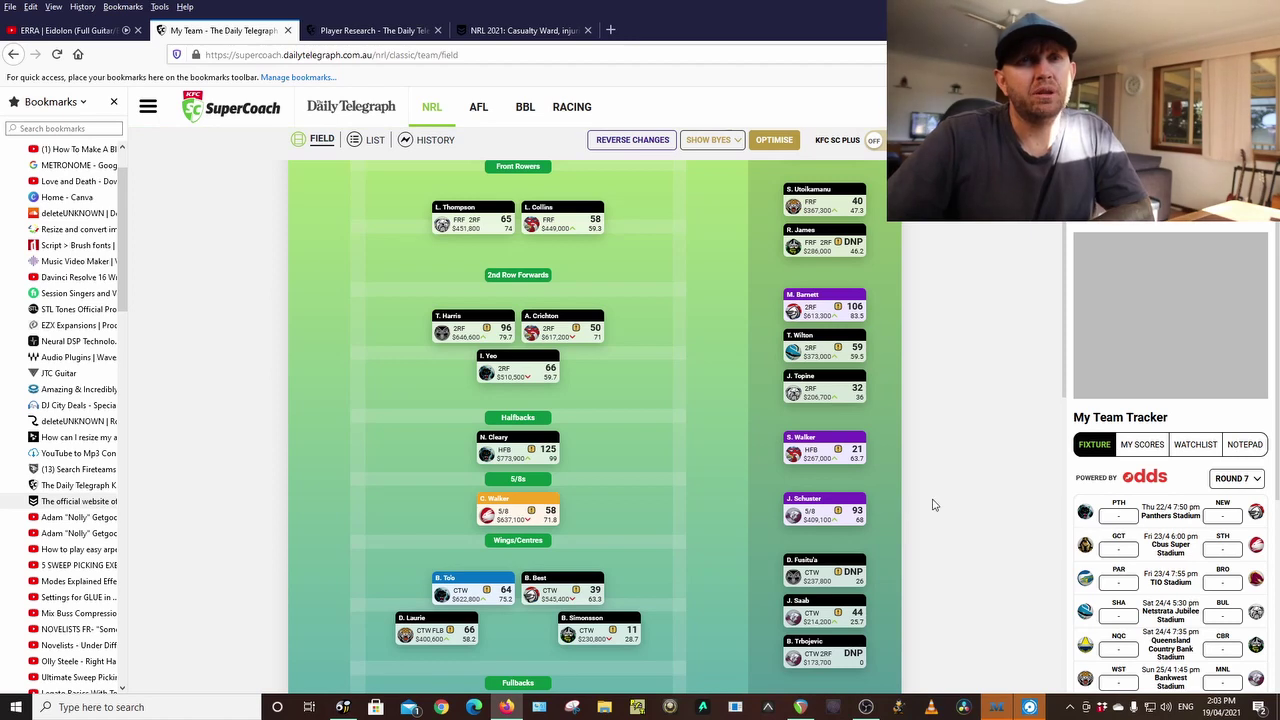
Check the Round 7 fixtures, make halfback N. Cleary the captain and look over the lineup
{"action": "scroll", "coordinate": [1115, 556], "scroll_direction": "down", "scroll_amount": 2}
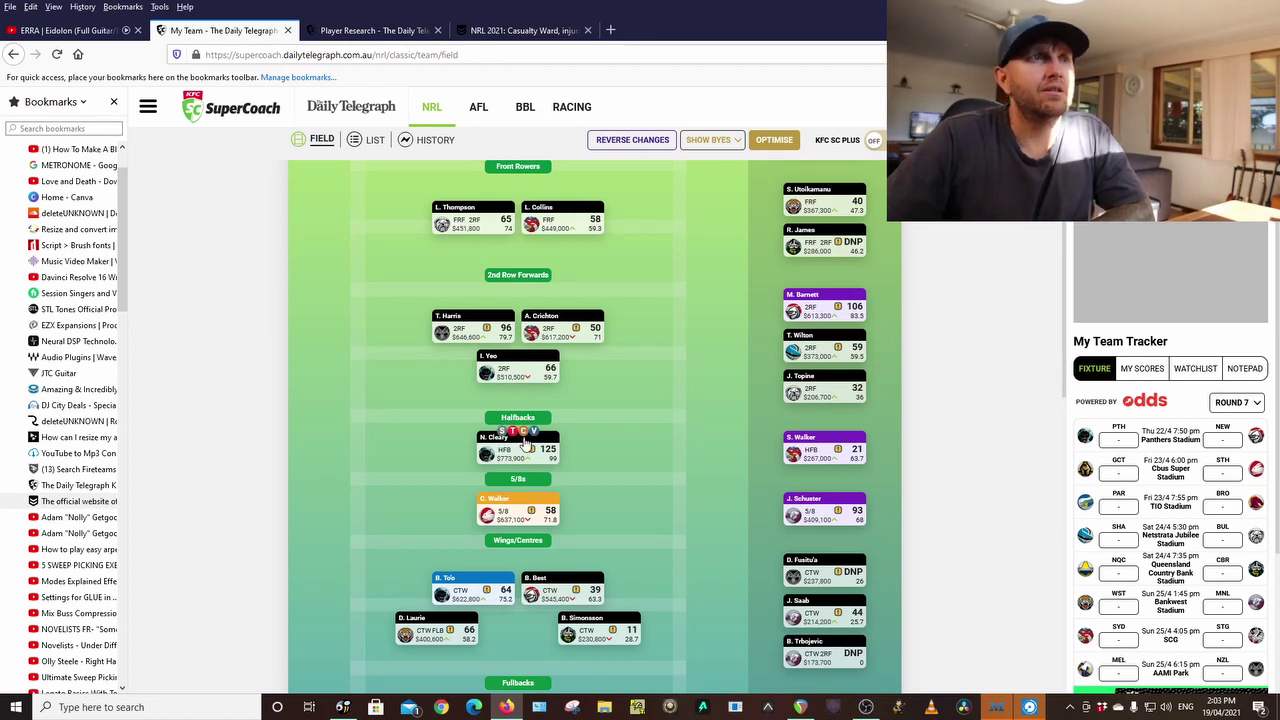
{"action": "left_click", "coordinate": [523, 431]}
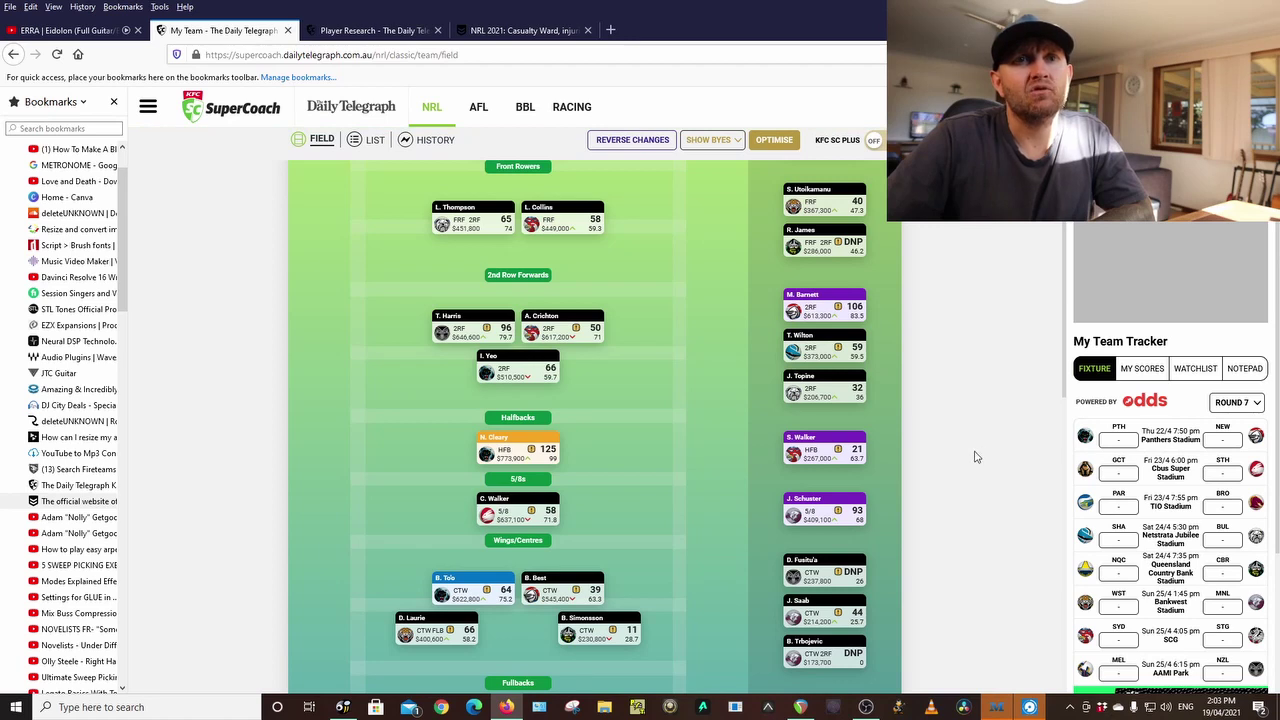
{"action": "scroll", "coordinate": [975, 457], "scroll_direction": "down", "scroll_amount": 1}
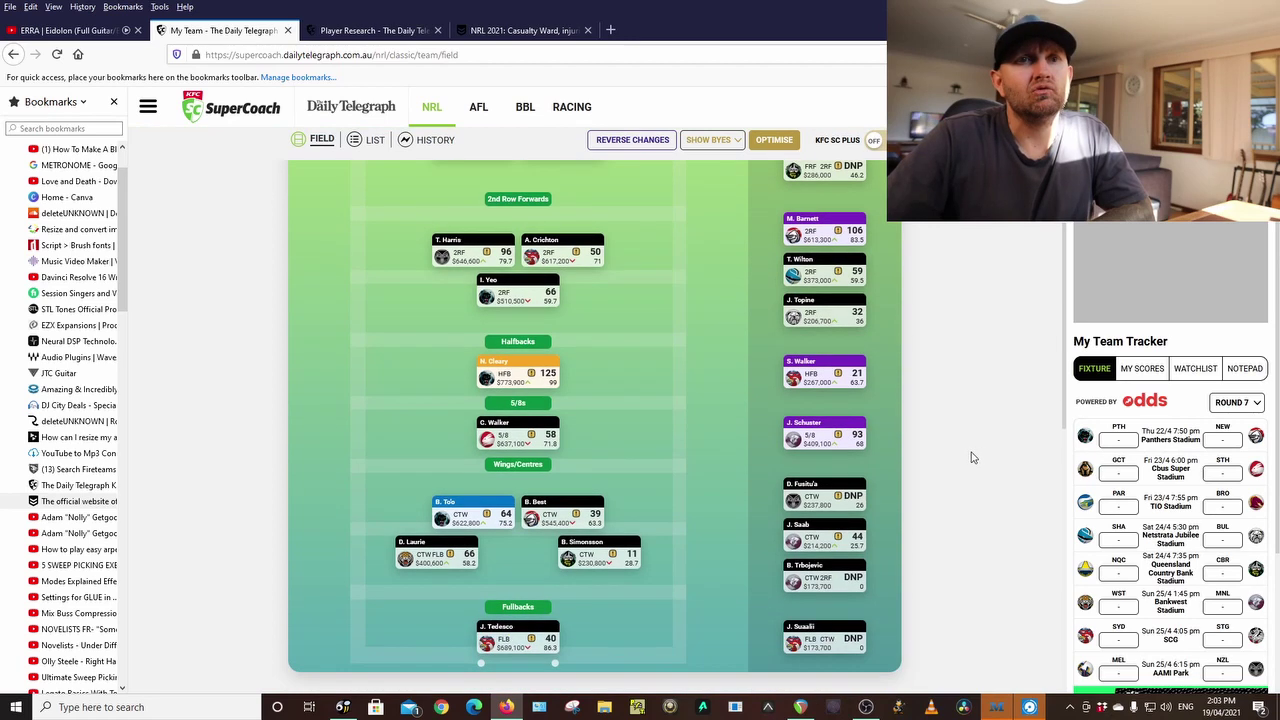
{"action": "scroll", "coordinate": [971, 457], "scroll_direction": "up", "scroll_amount": 1}
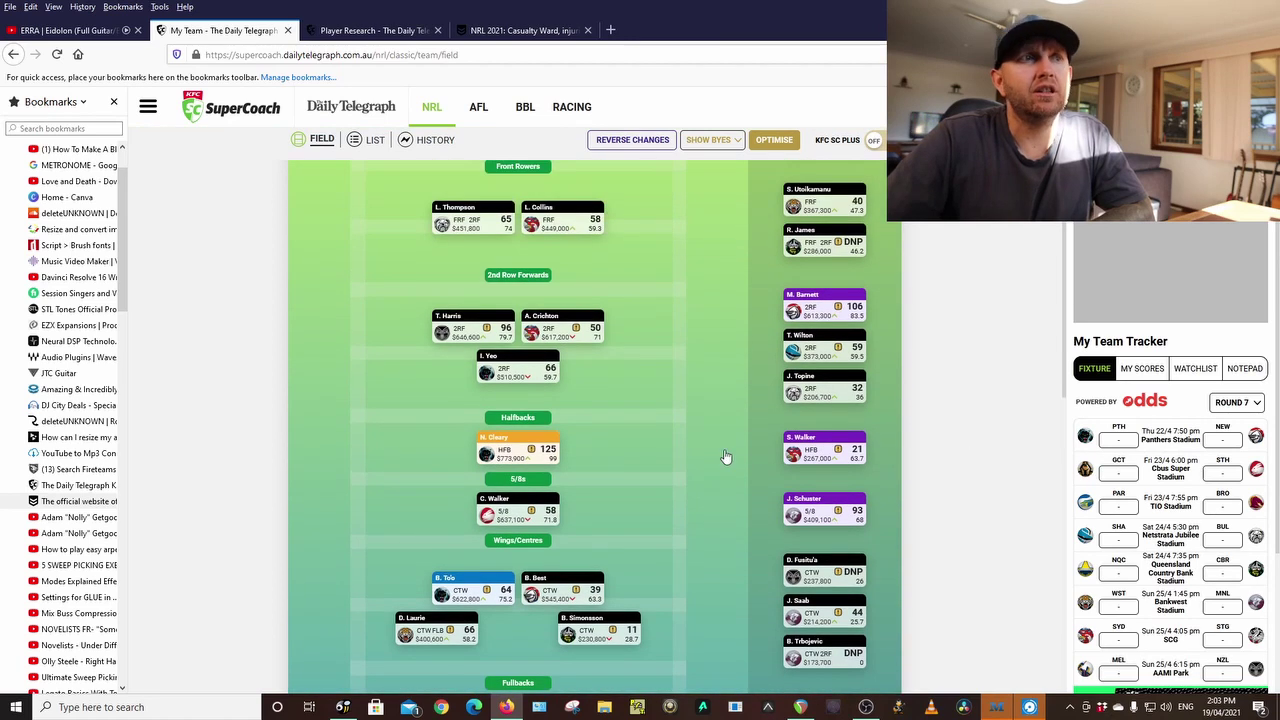
{"action": "mouse_move", "coordinate": [558, 460]}
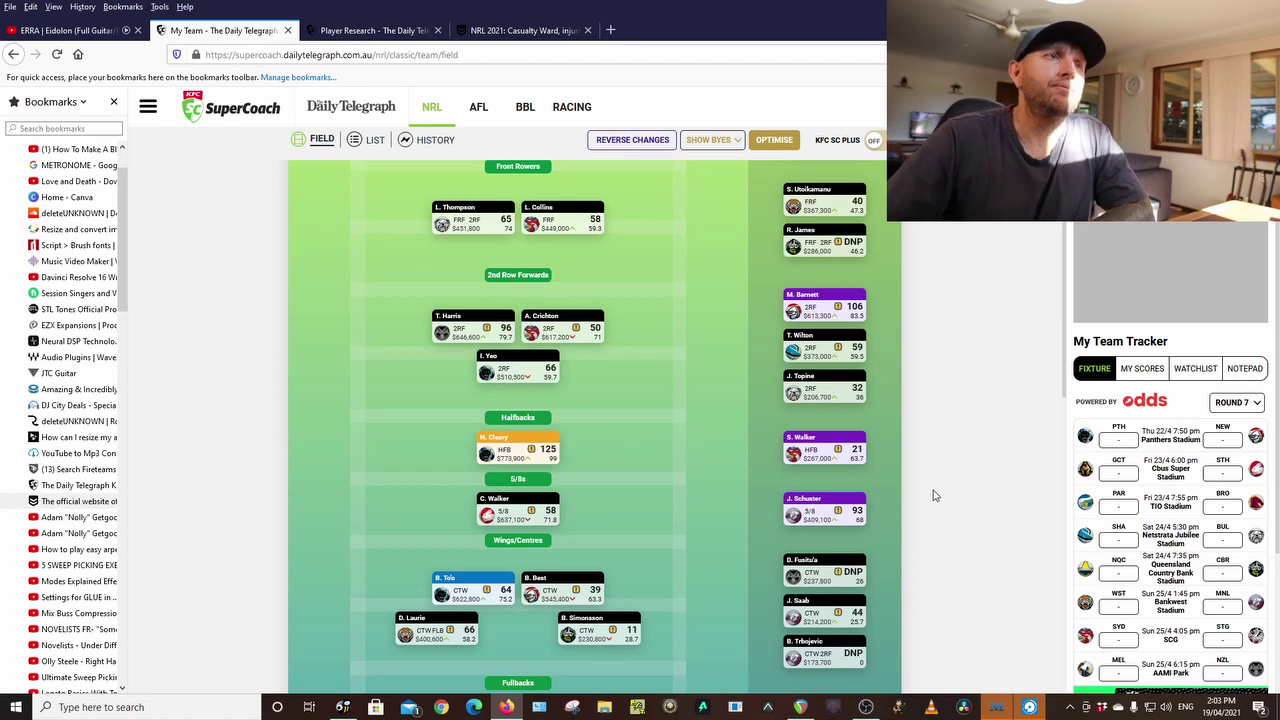
{"action": "scroll", "coordinate": [935, 493], "scroll_direction": "up", "scroll_amount": 2}
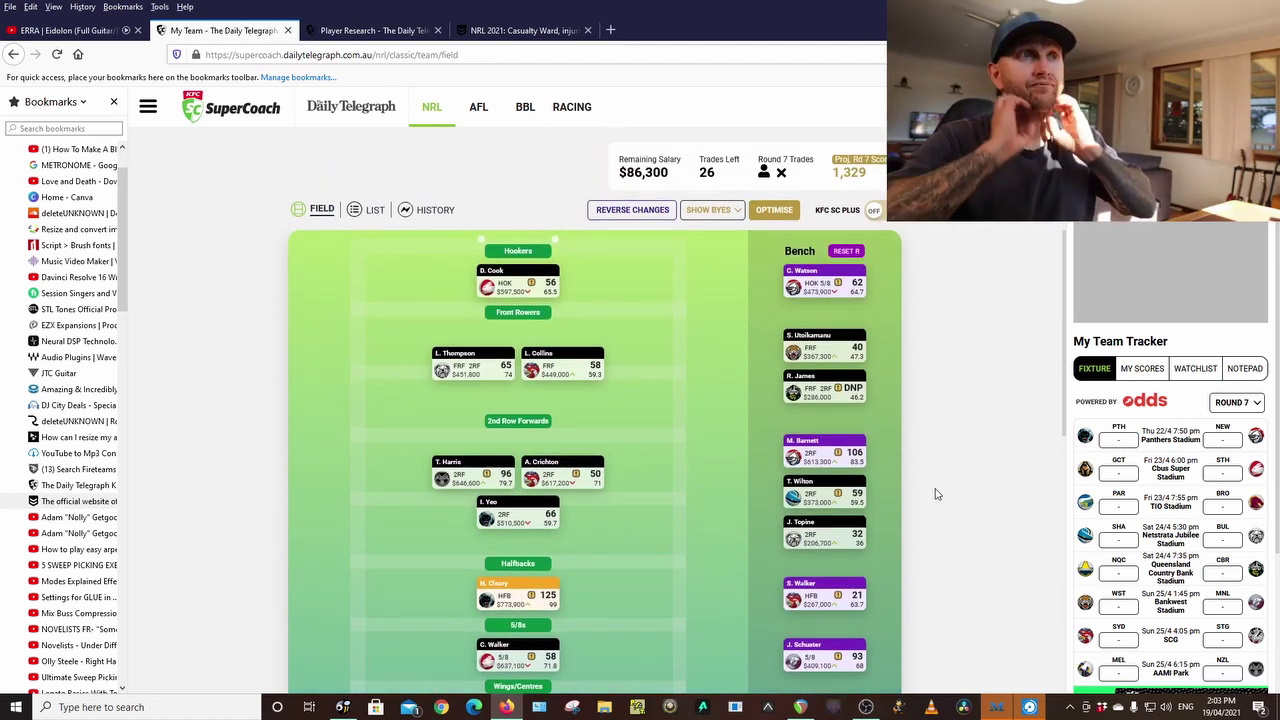